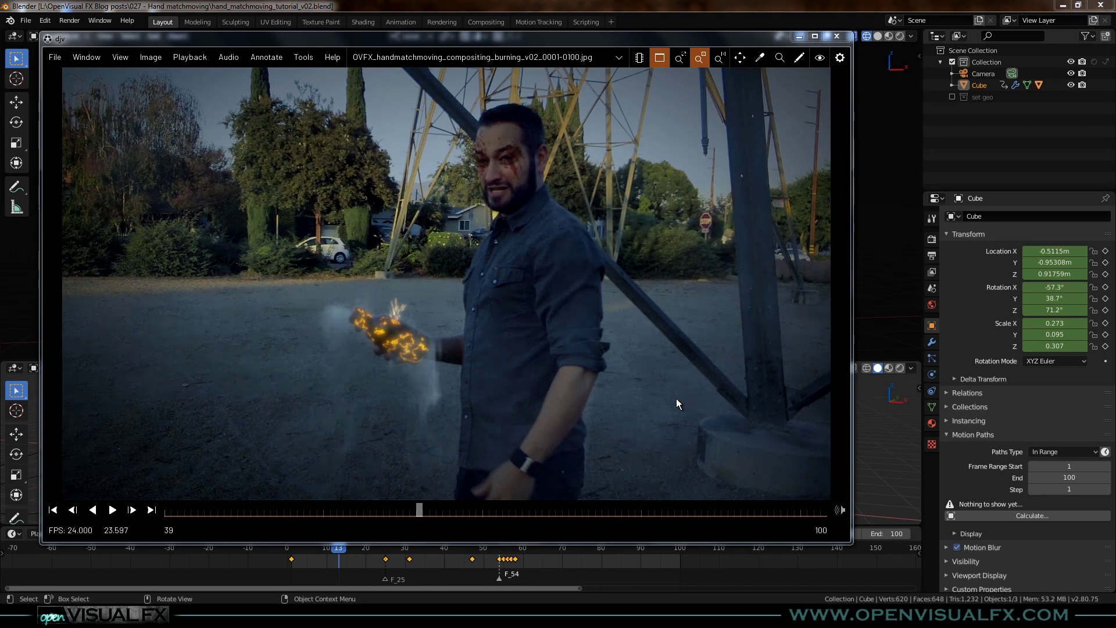
- Play the burning composite, and load and play the OVFX_handmatchmoving_compositing_electricity_v02 image sequence in the djv viewer
key("space")
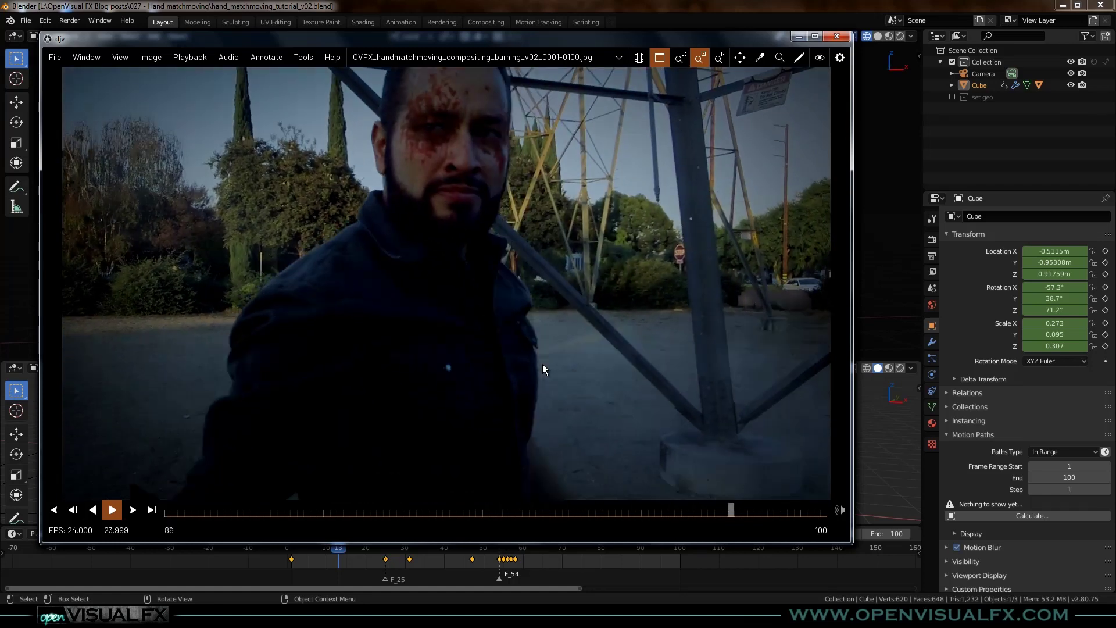
key("space")
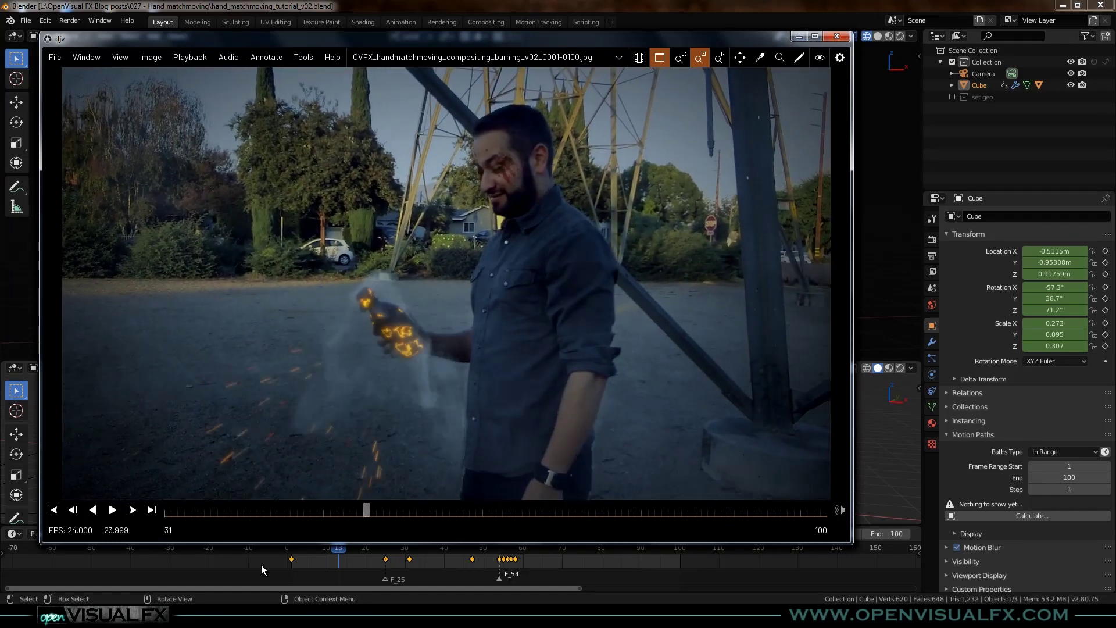
key("alt+Tab")
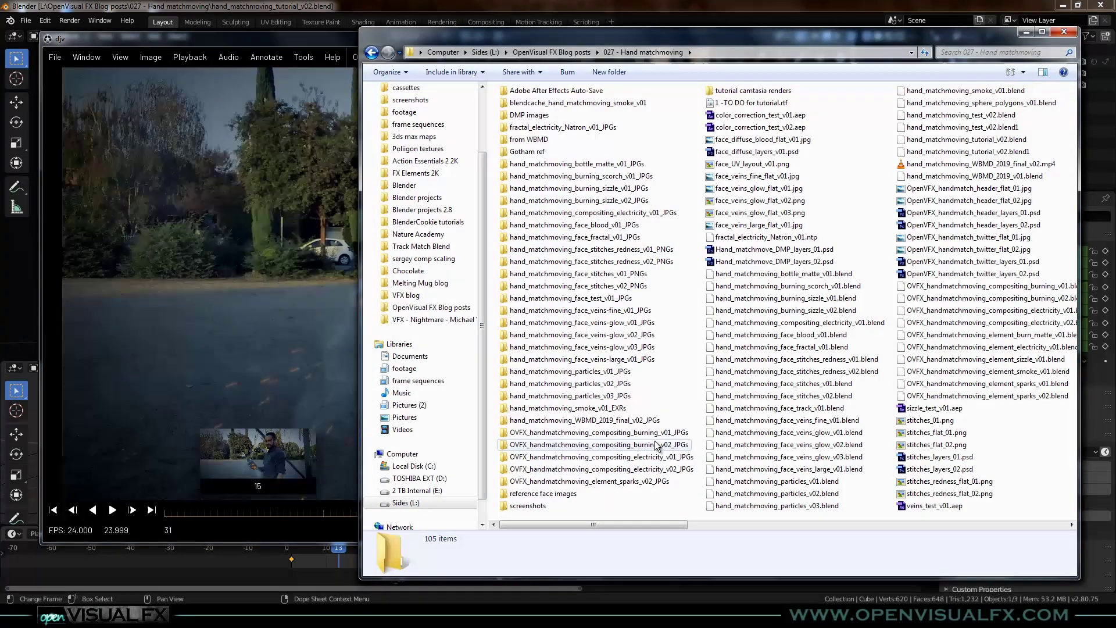
double_click(661, 470)
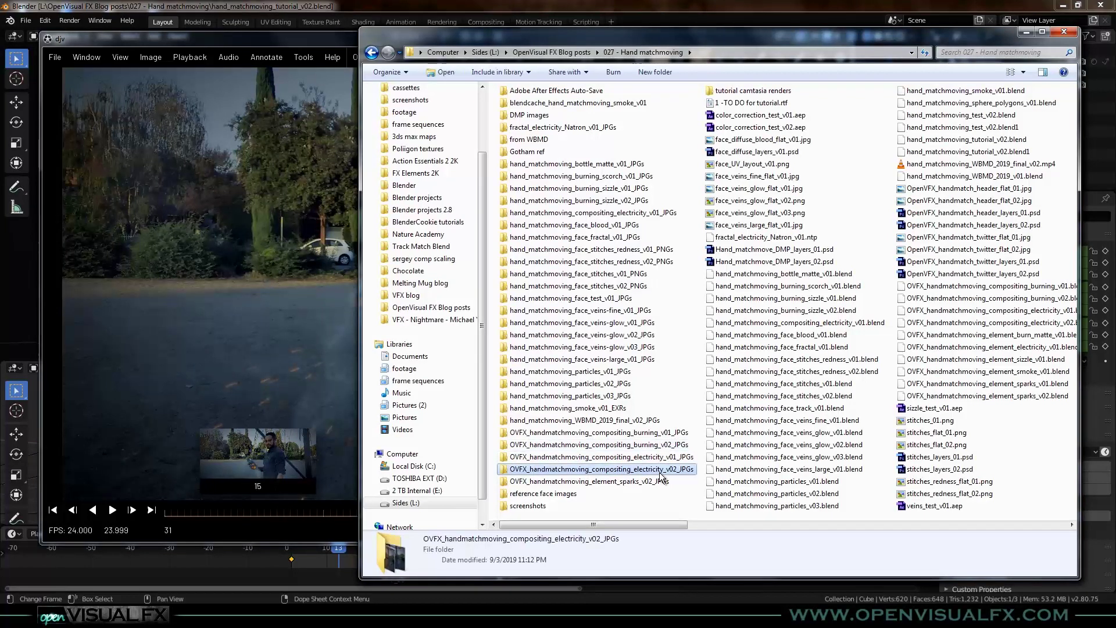
left_click_drag(527, 110, 263, 260)
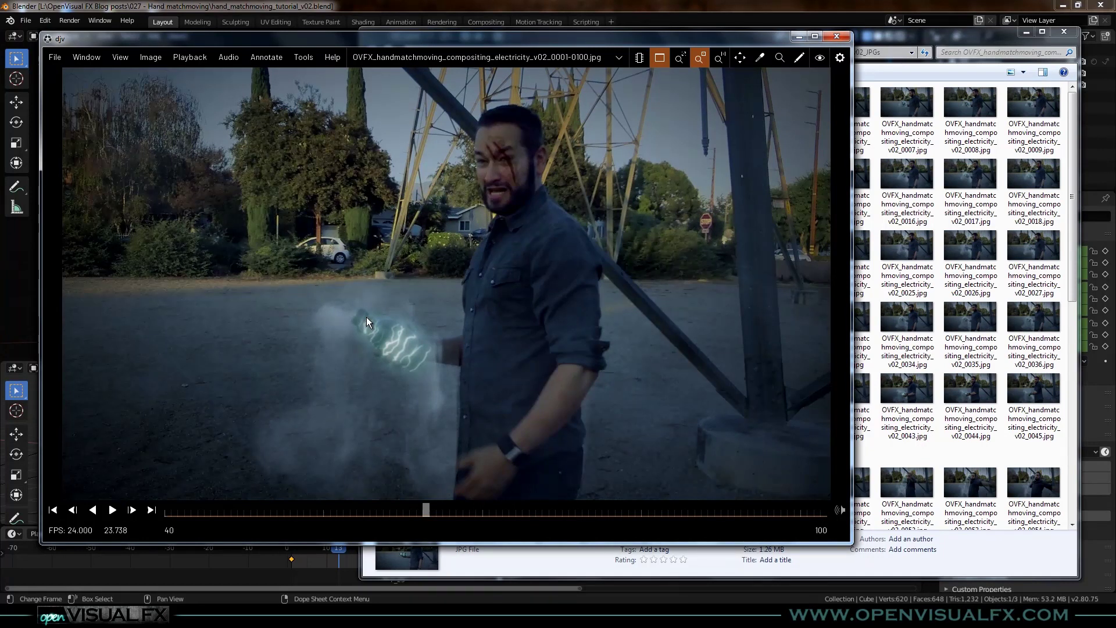
key("space")
key("space")
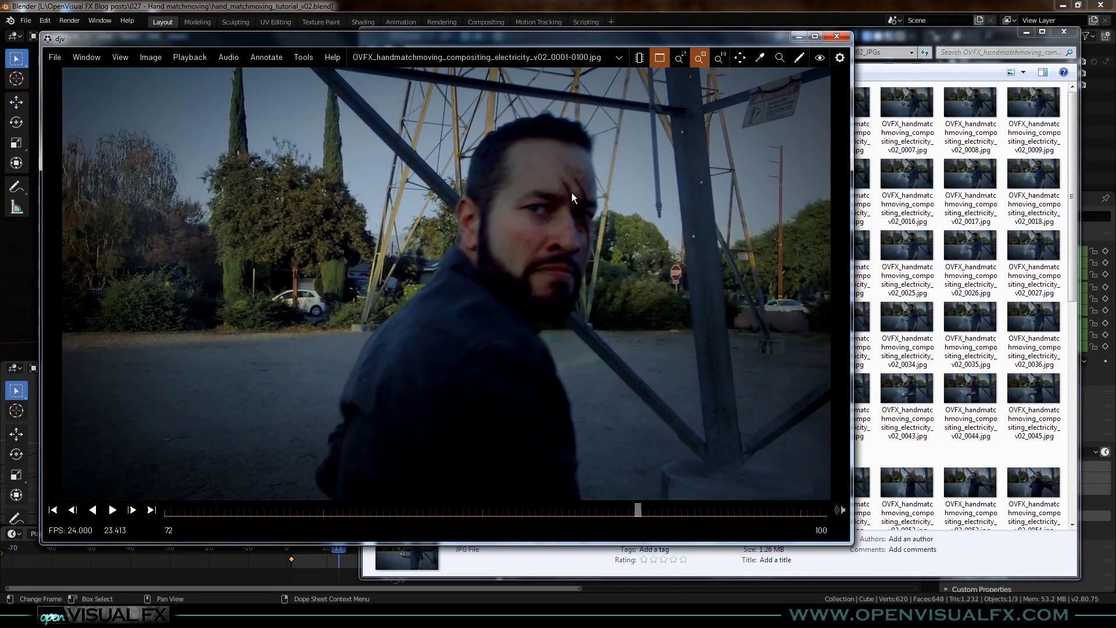
key("space")
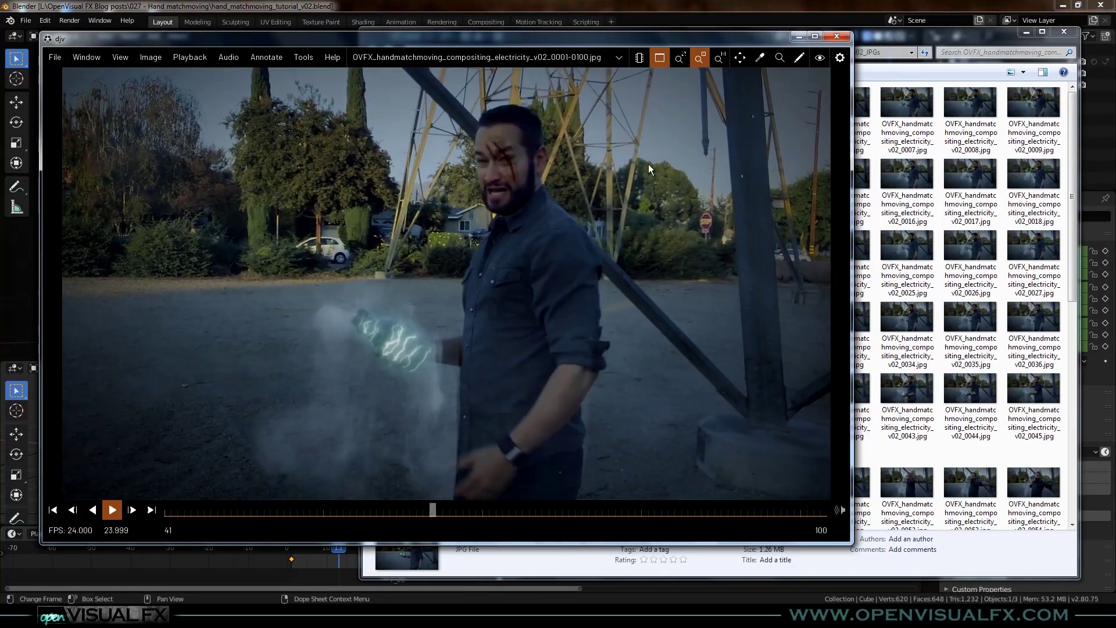
- Reload the OVFX_handmatchmoving_compositing_burning_v02 sequence in the viewer and examine the face wounds by scrubbing back to frame 43
left_click(894, 33)
left_click(657, 56)
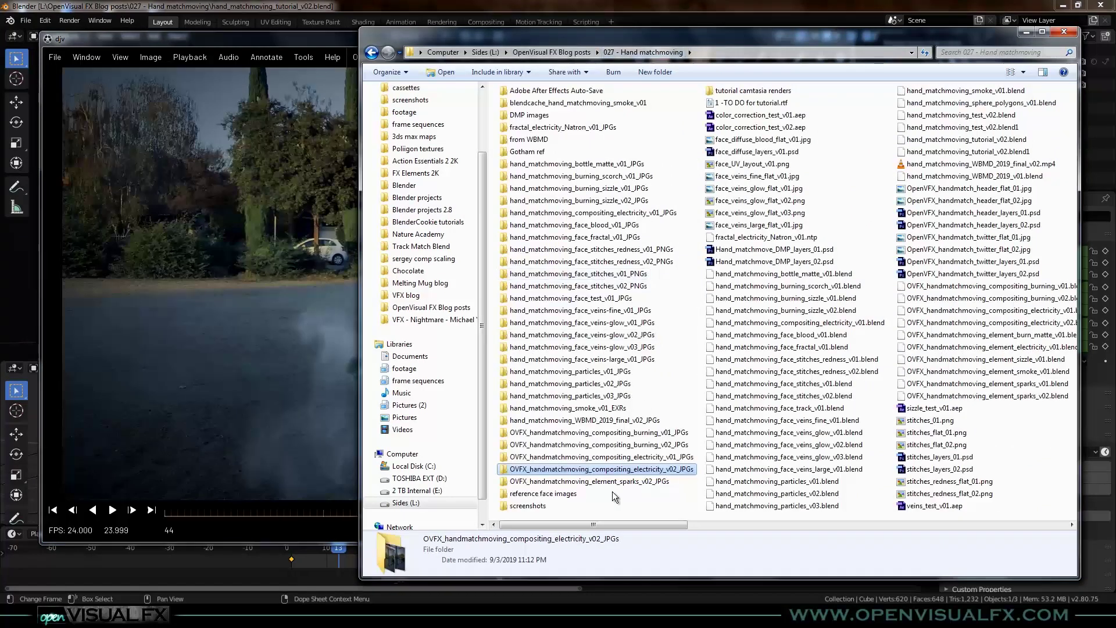
double_click(637, 445)
left_click_drag(527, 120, 239, 263)
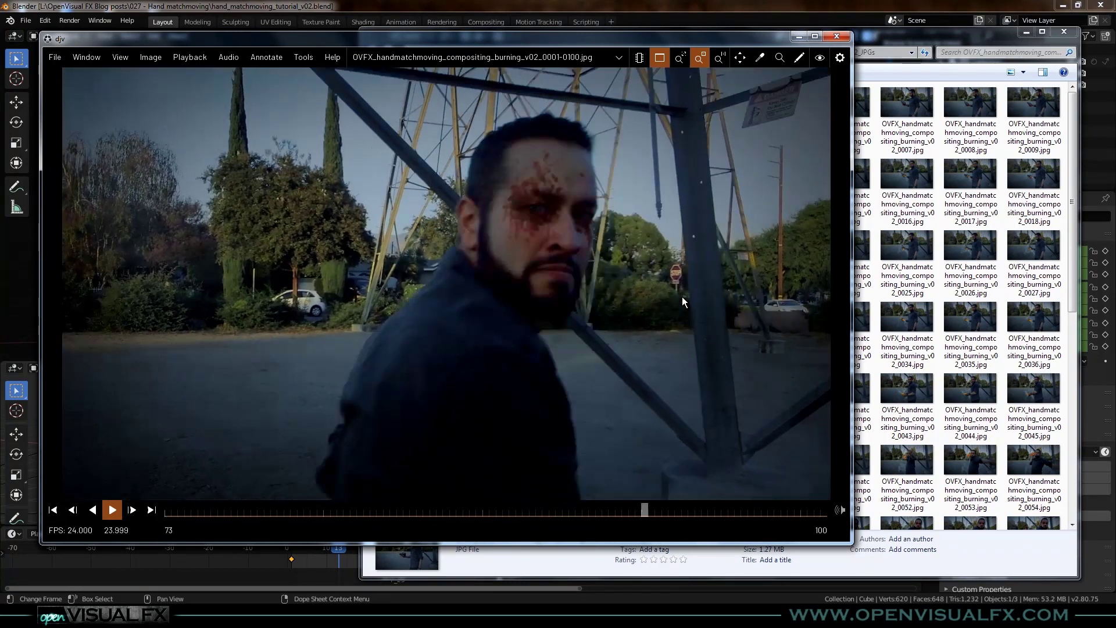
key("space")
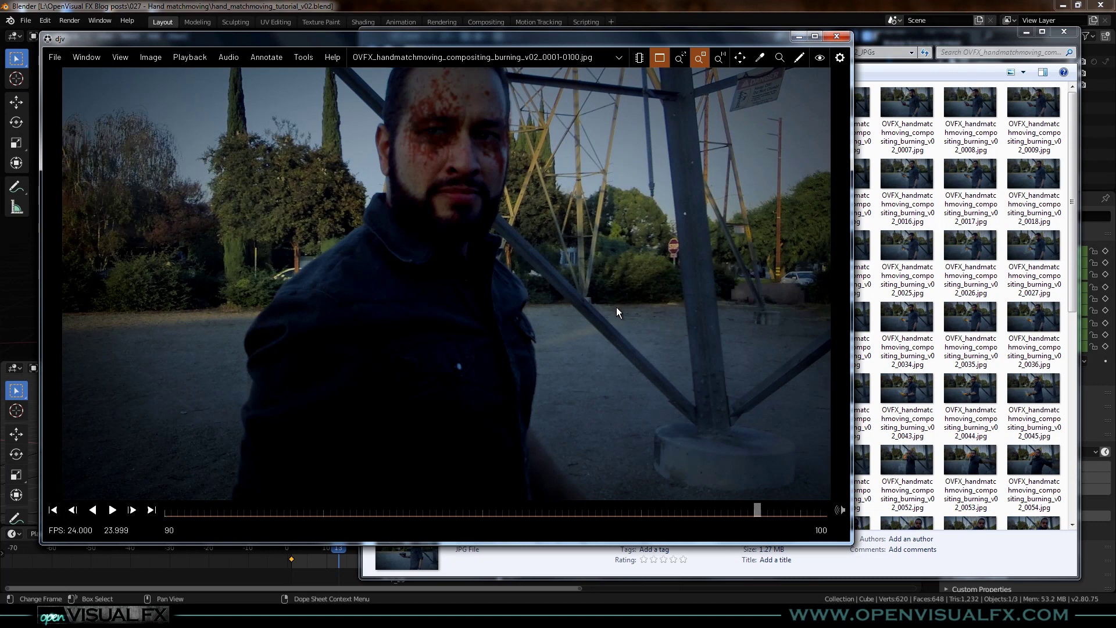
left_click_drag(731, 510, 678, 533)
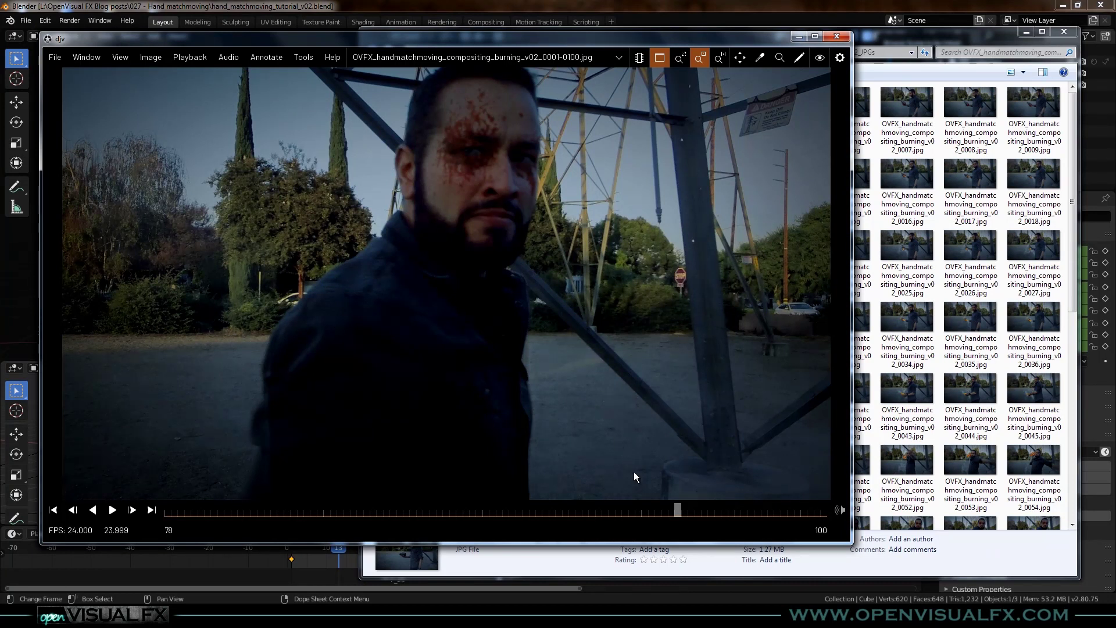
left_click_drag(668, 511, 446, 487)
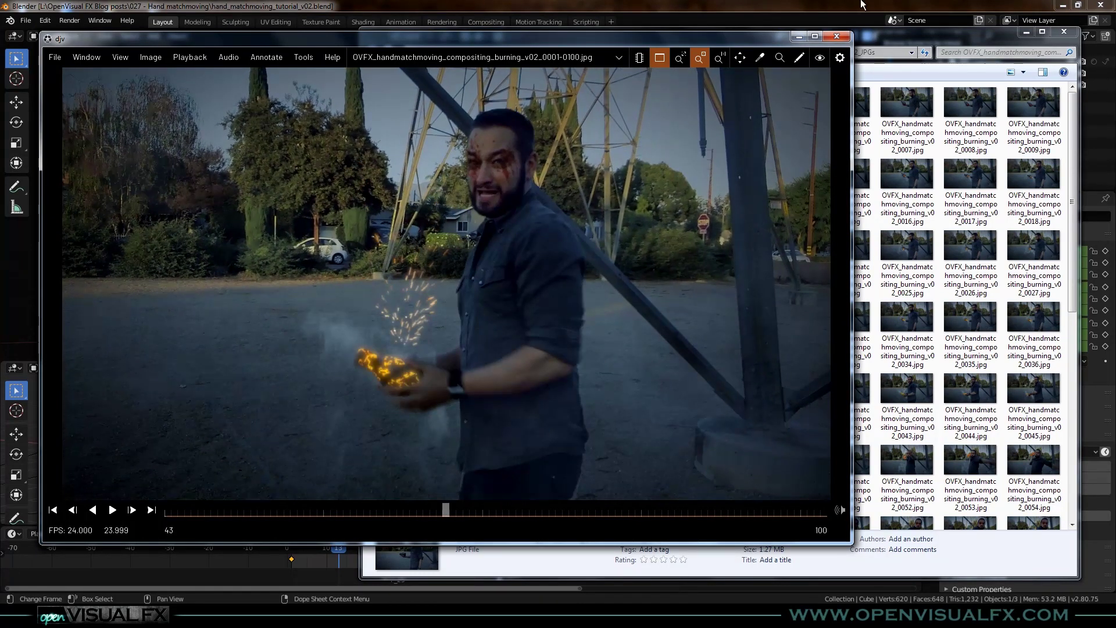
- Switch to Blender, rename the bottle object to canteen at frame 29, and move it into a new collection named canteen
left_click(884, 7)
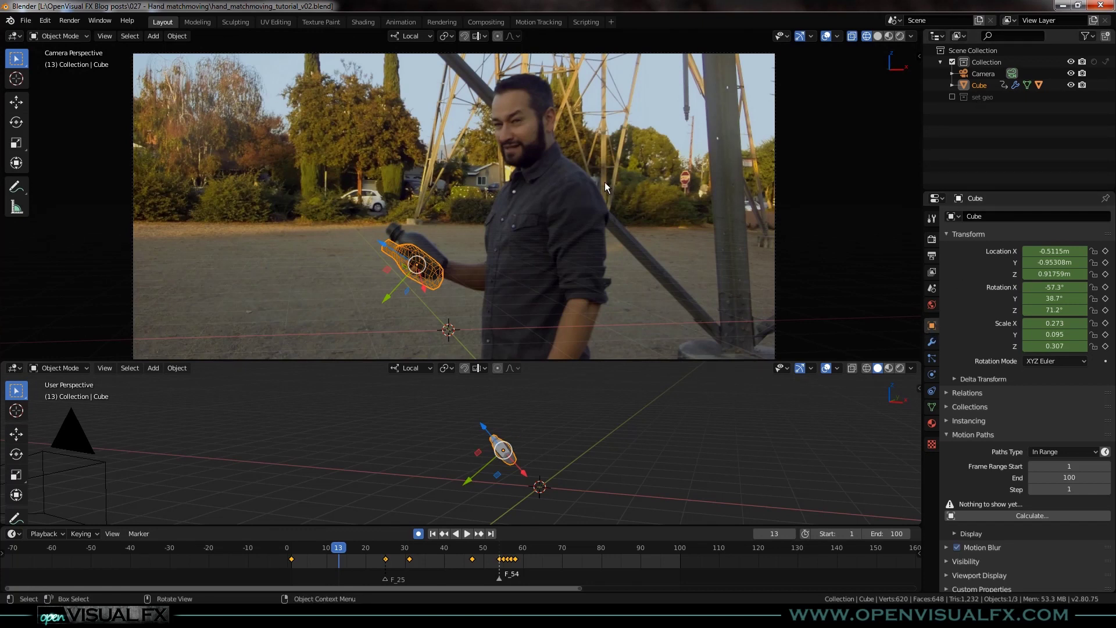
left_click_drag(343, 551, 401, 551)
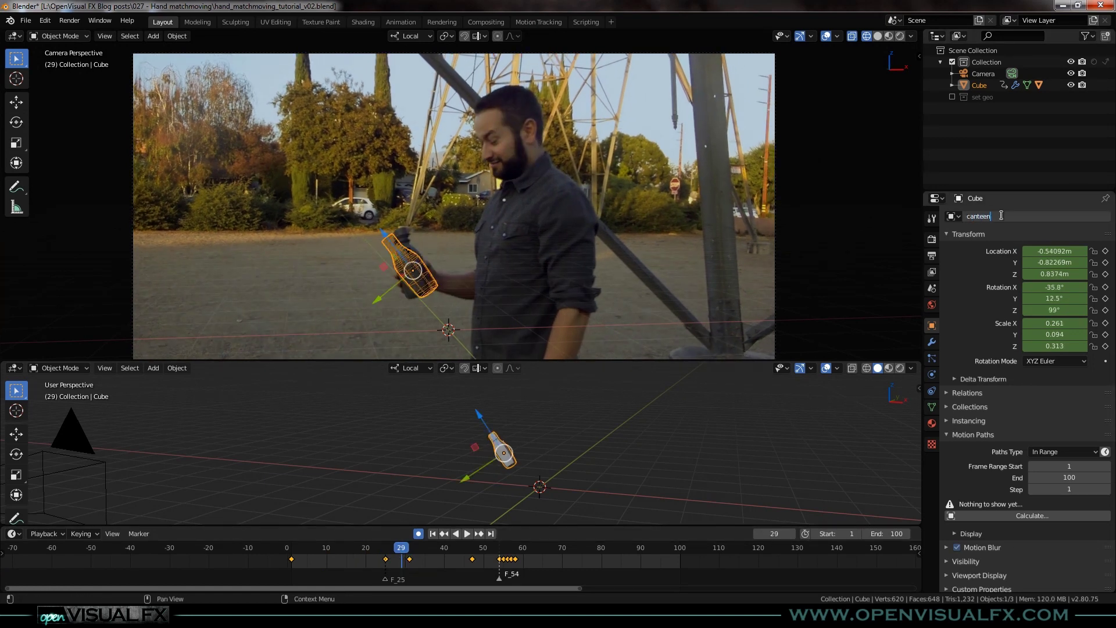
key("m")
left_click(583, 257)
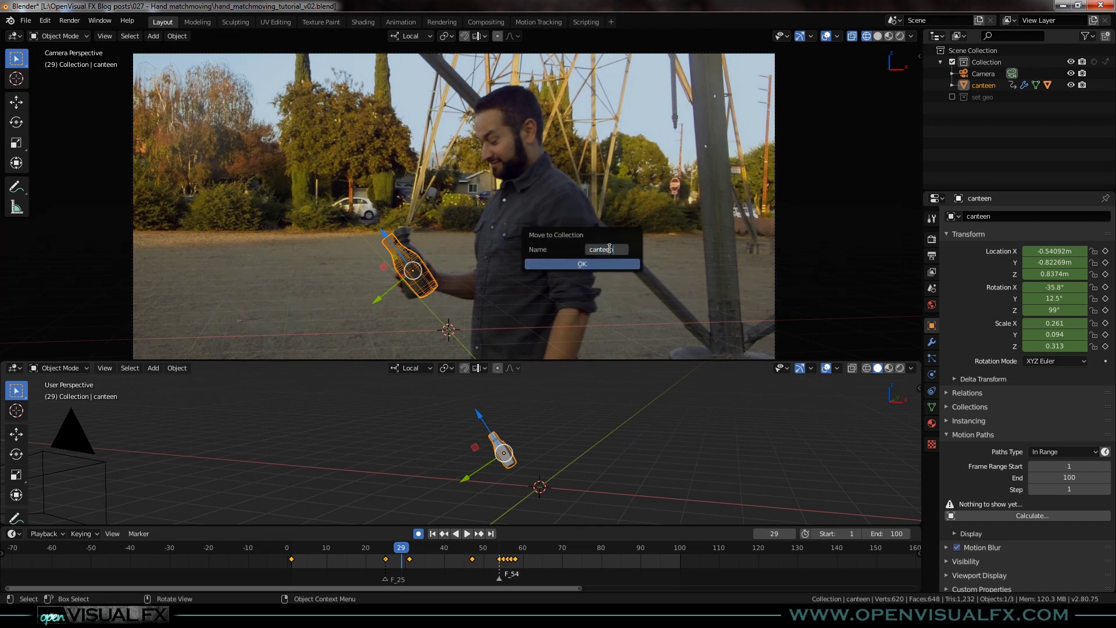
key("Return")
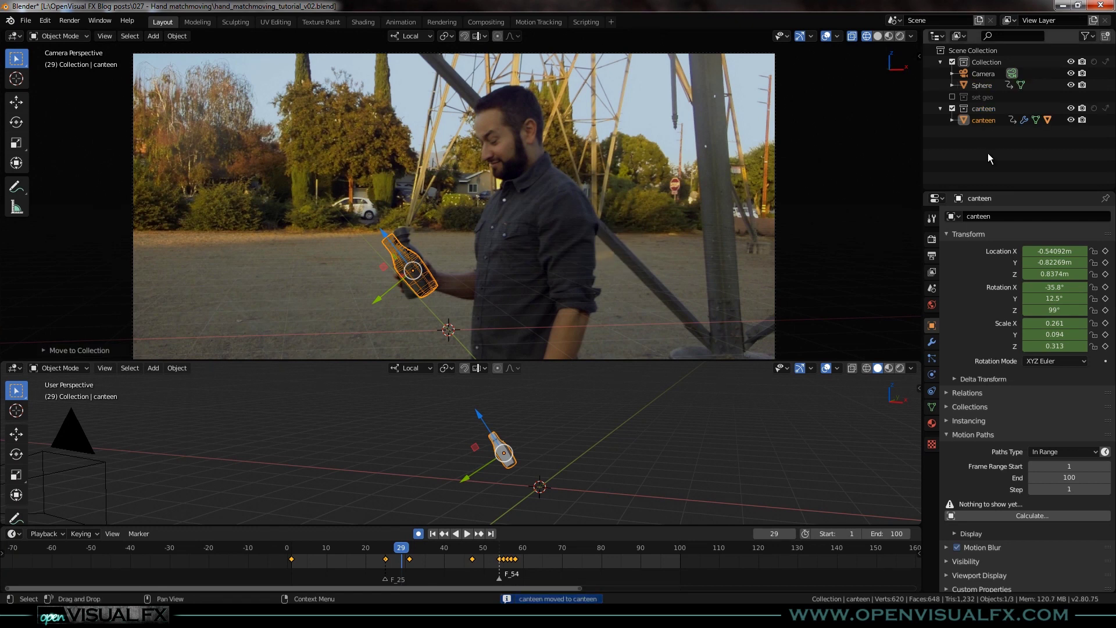
- Exclude the canteen collection from the view layer and delete the small sphere located on the bottle
left_click(951, 109)
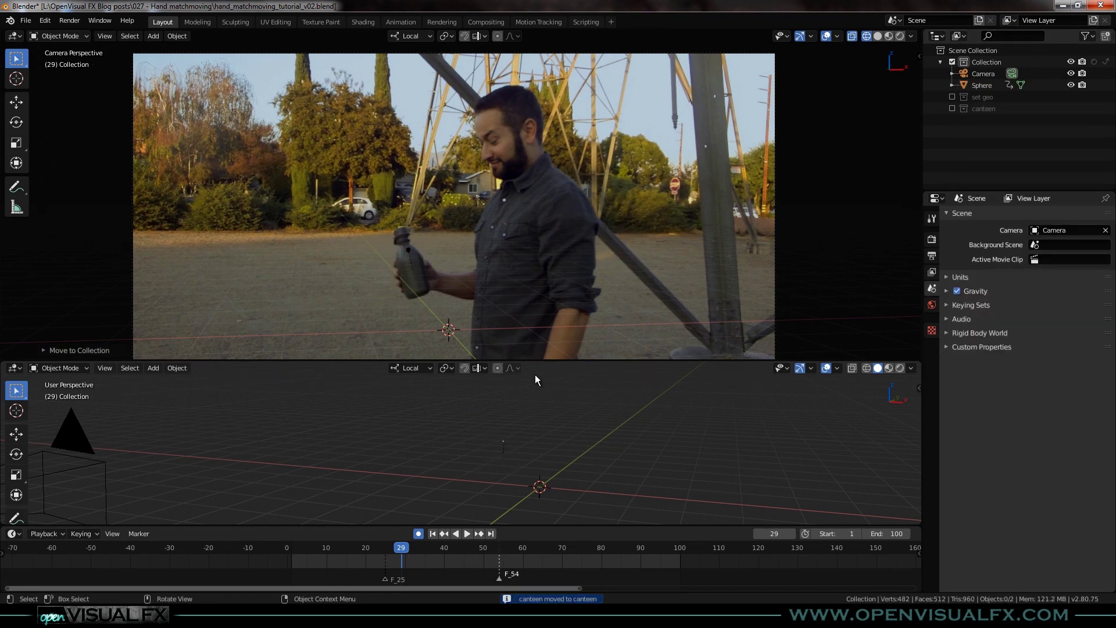
left_click(408, 251)
left_click(408, 250)
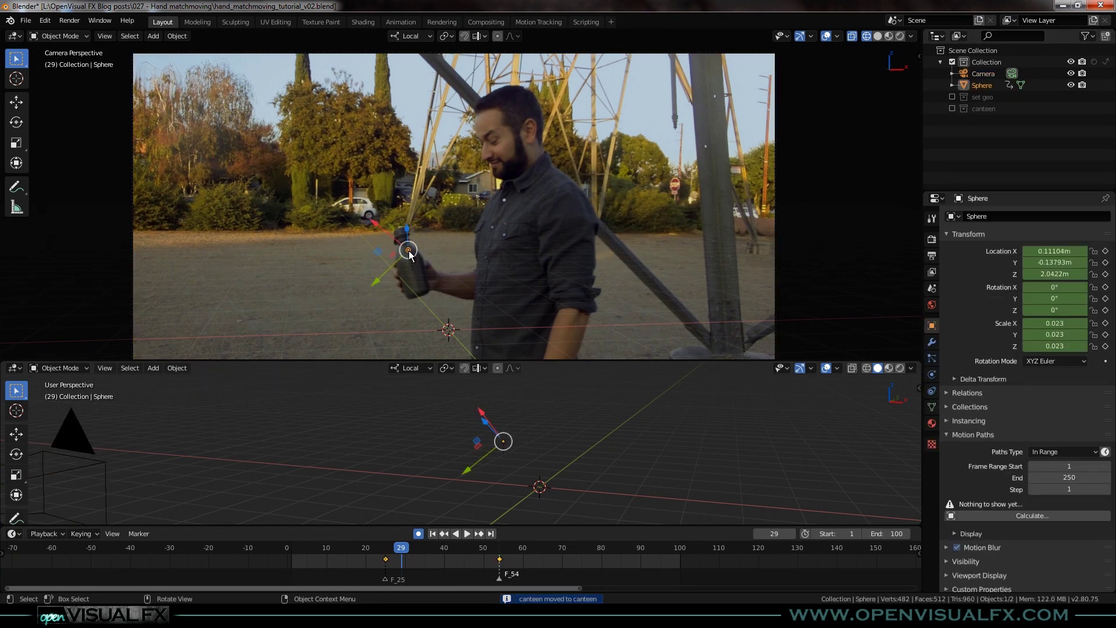
key("x")
left_click(462, 259)
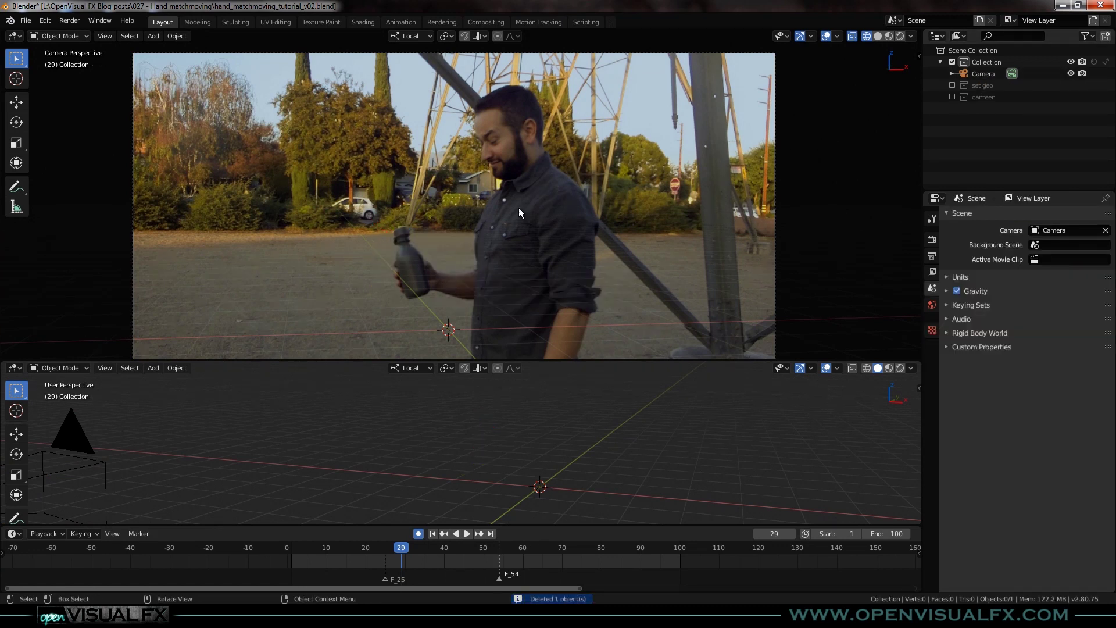
- Open the Motion Tracking workspace, fit the Throwing_canteen clip to the view, and play the head footage through to frame 100
left_click_drag(418, 553, 558, 578)
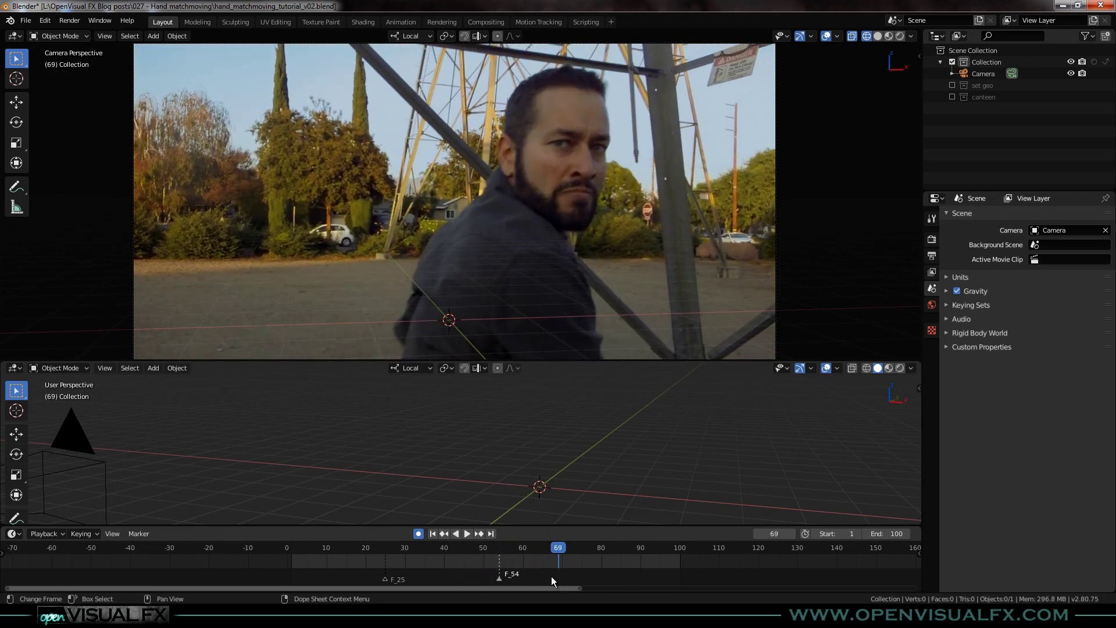
left_click(537, 22)
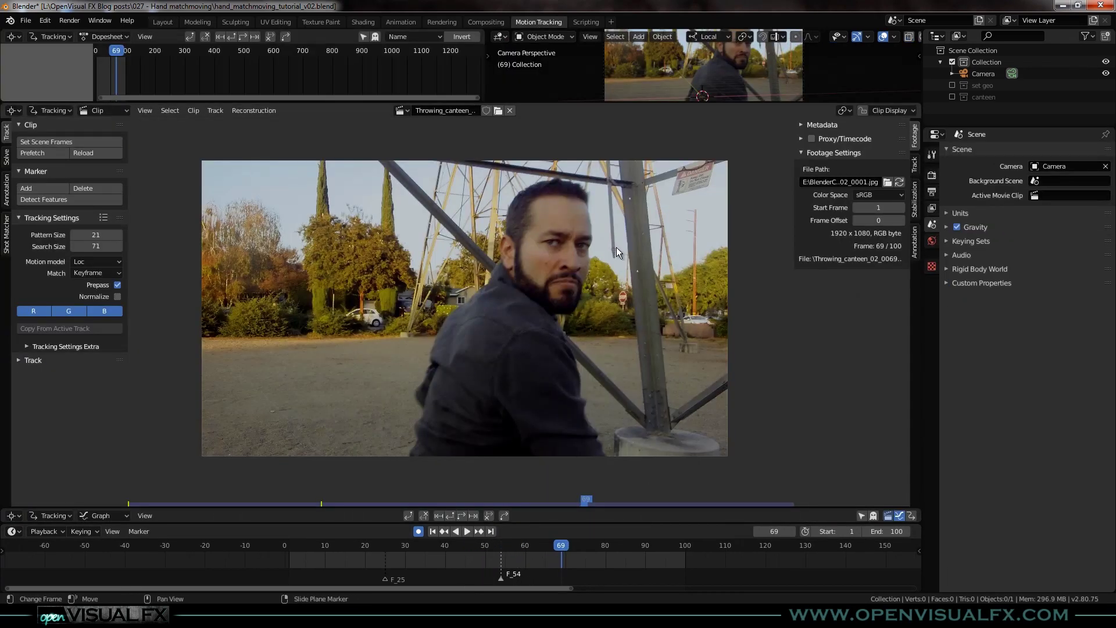
key("f")
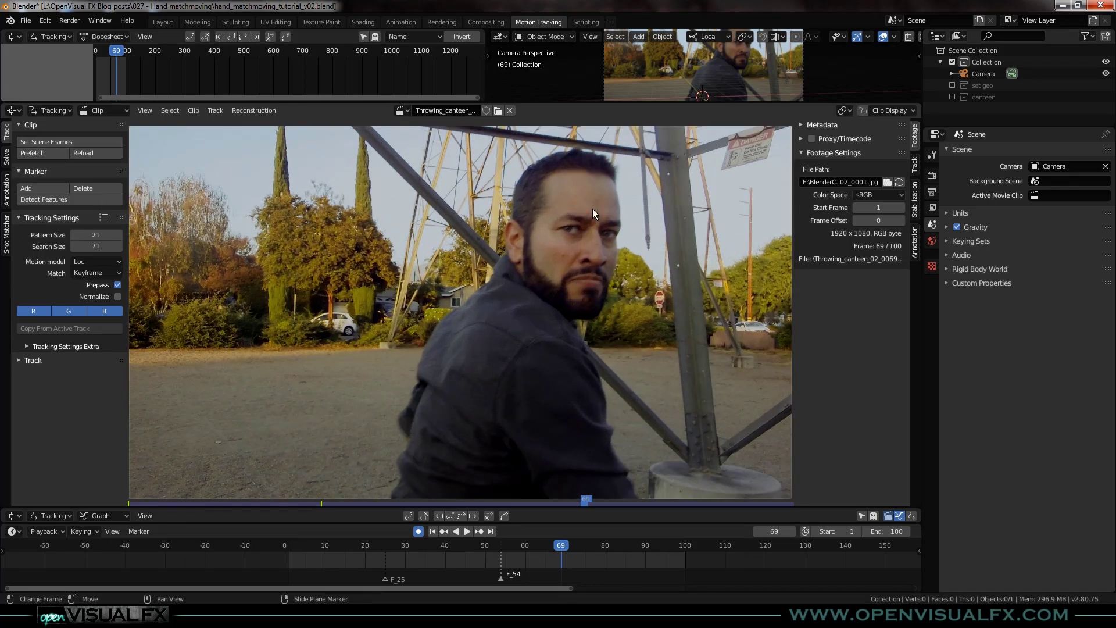
left_click_drag(553, 553, 612, 586)
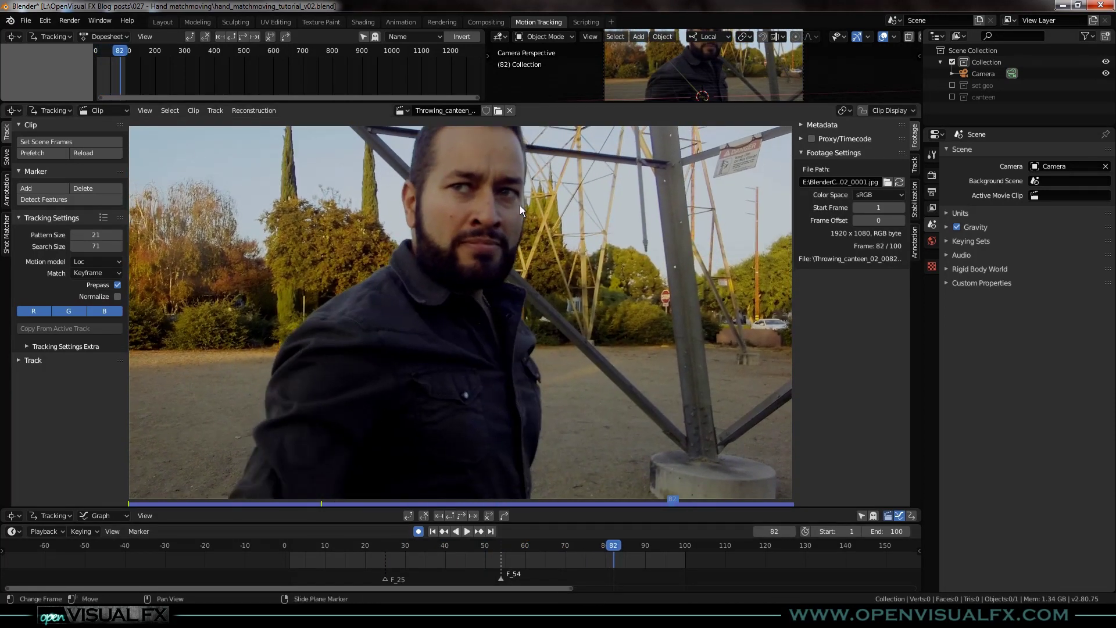
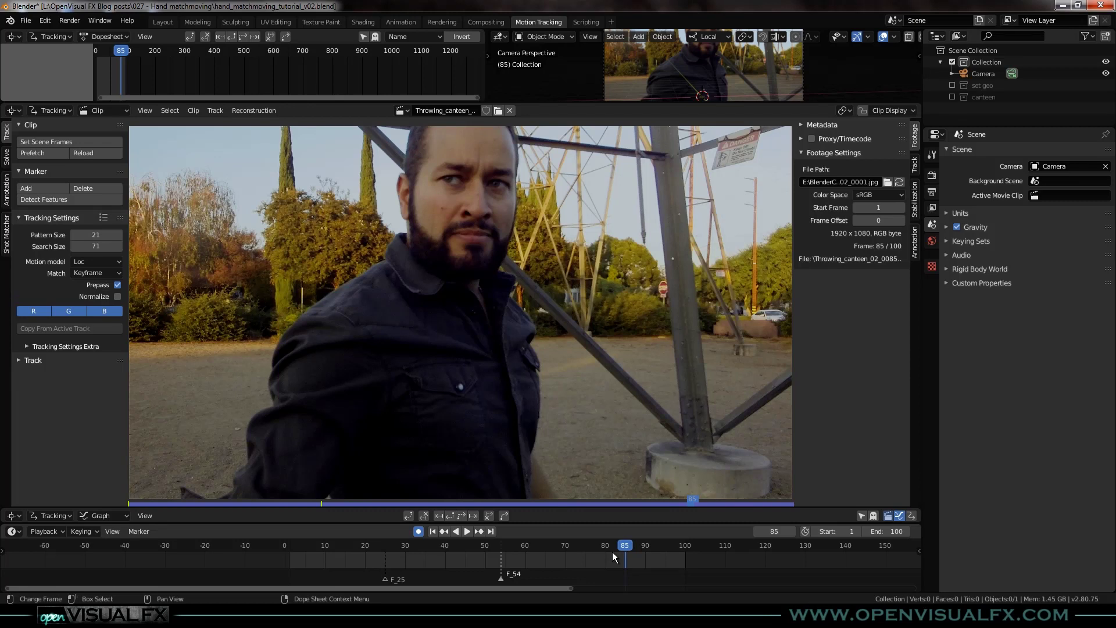
key("space")
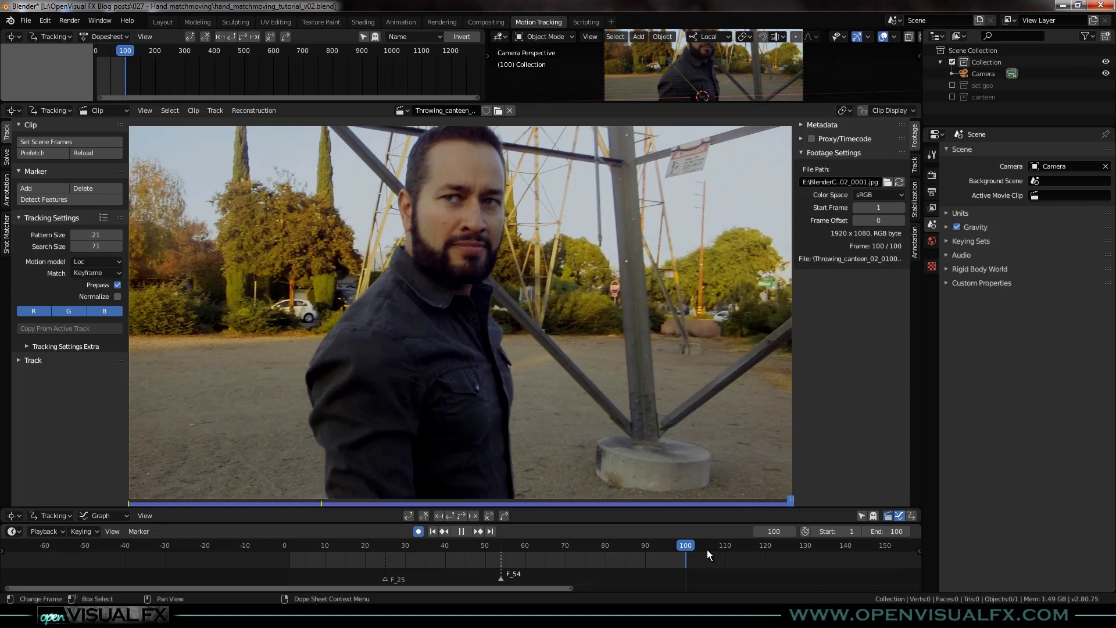
key("space")
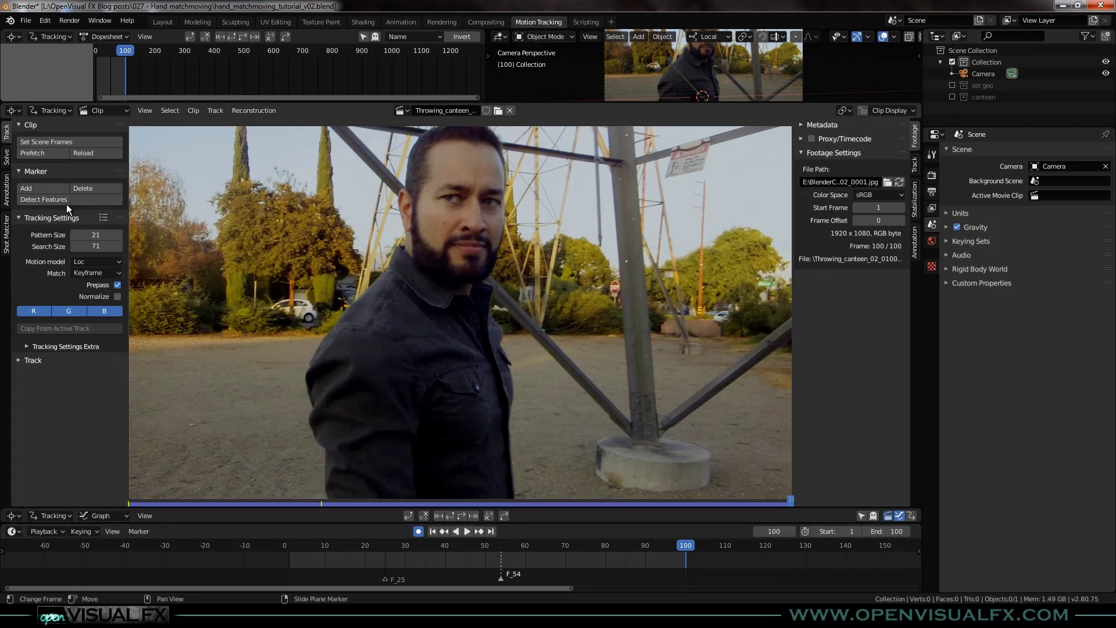
- Configure the tracking settings with the Affine motion model, Previous frame matching and Normalize enabled
left_click(92, 260)
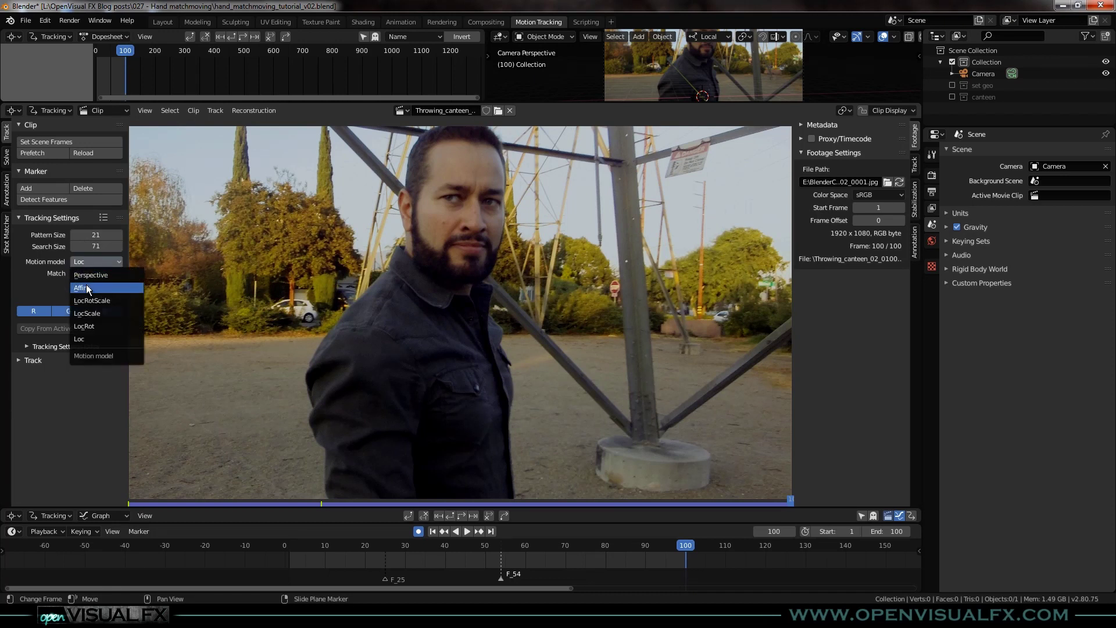
left_click(86, 287)
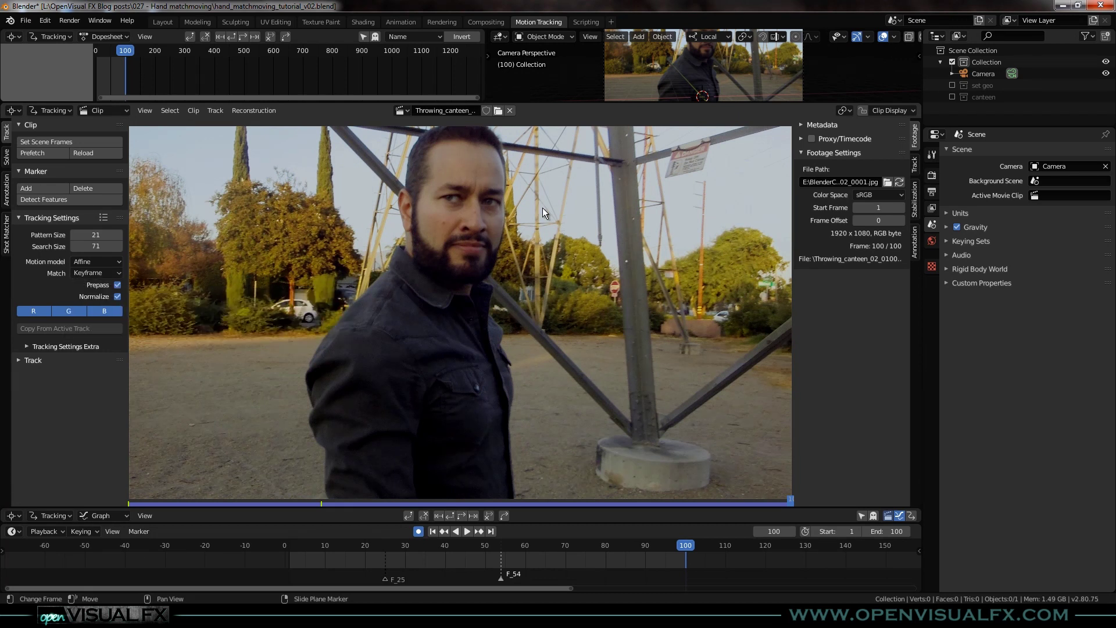
left_click(116, 273)
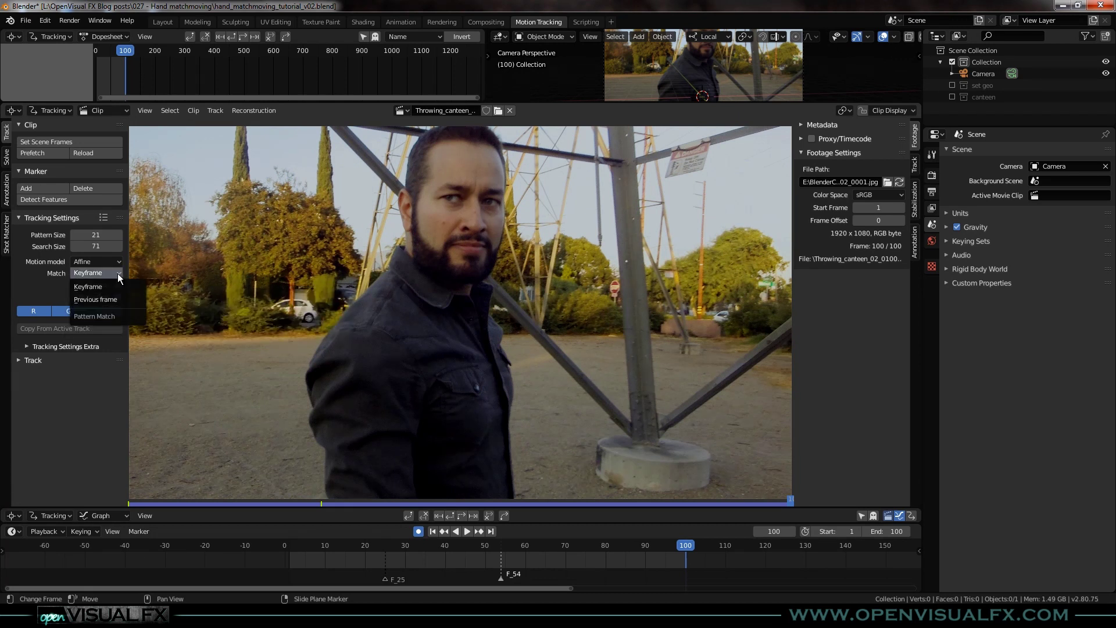
left_click(90, 299)
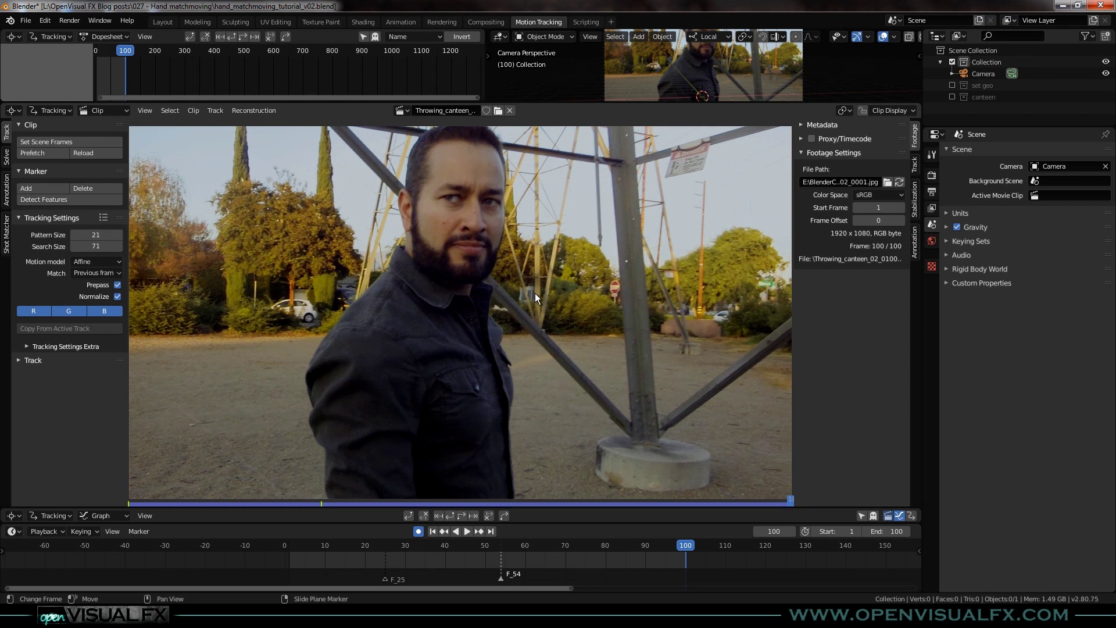
- Add a tracking marker at the inner corner of the man's eye at frame 100, enlarge it about three times and fine-tune its position
left_click(482, 202, "ctrl")
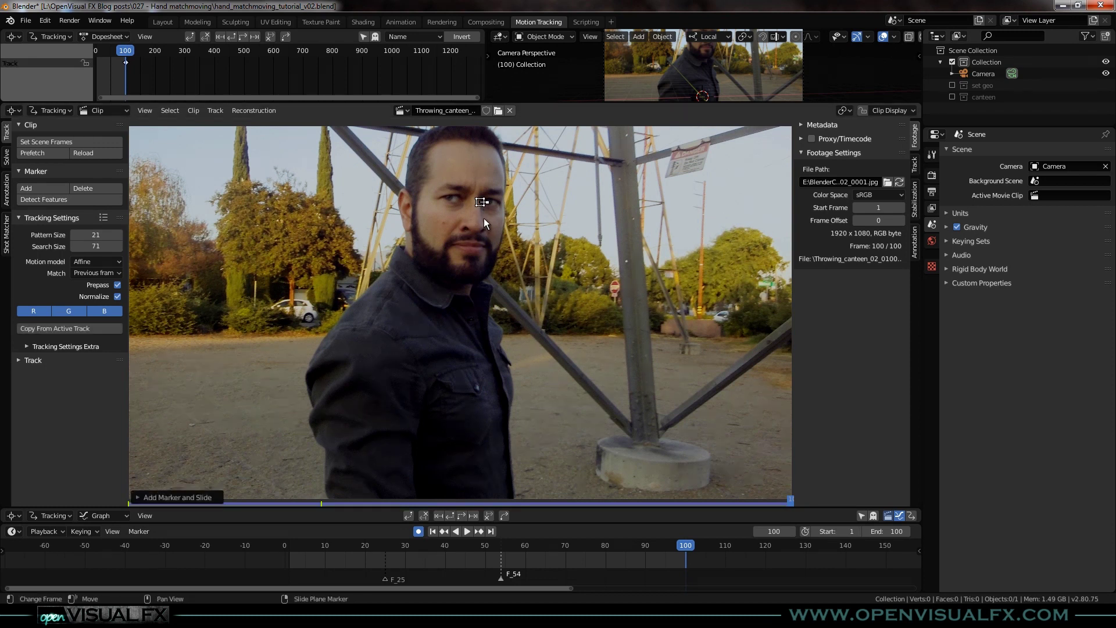
key("s")
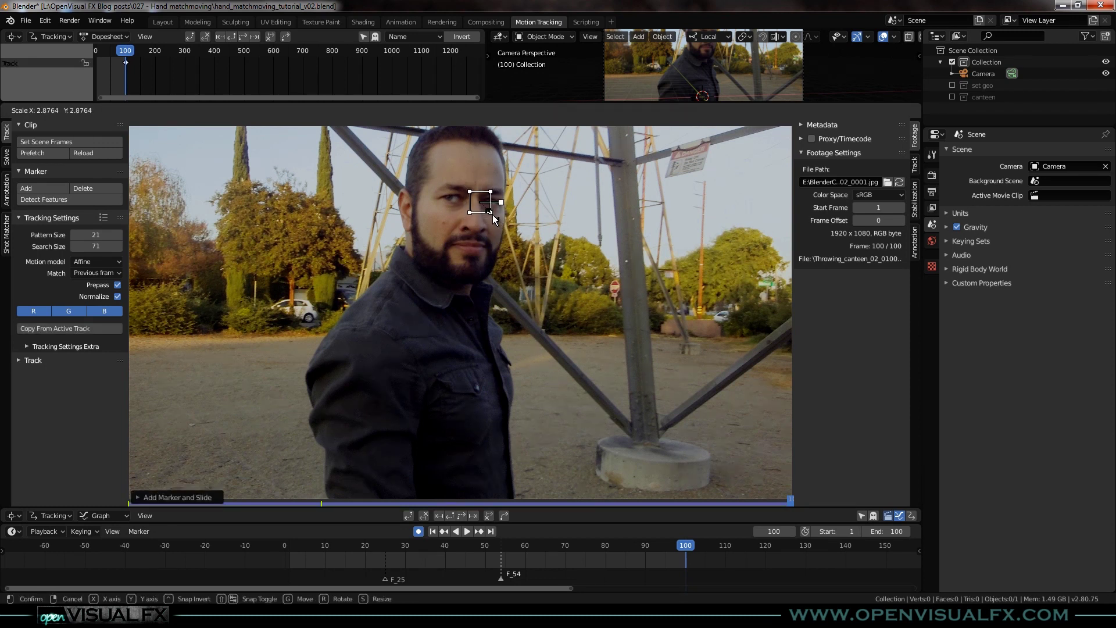
left_click(493, 215)
left_click(914, 165)
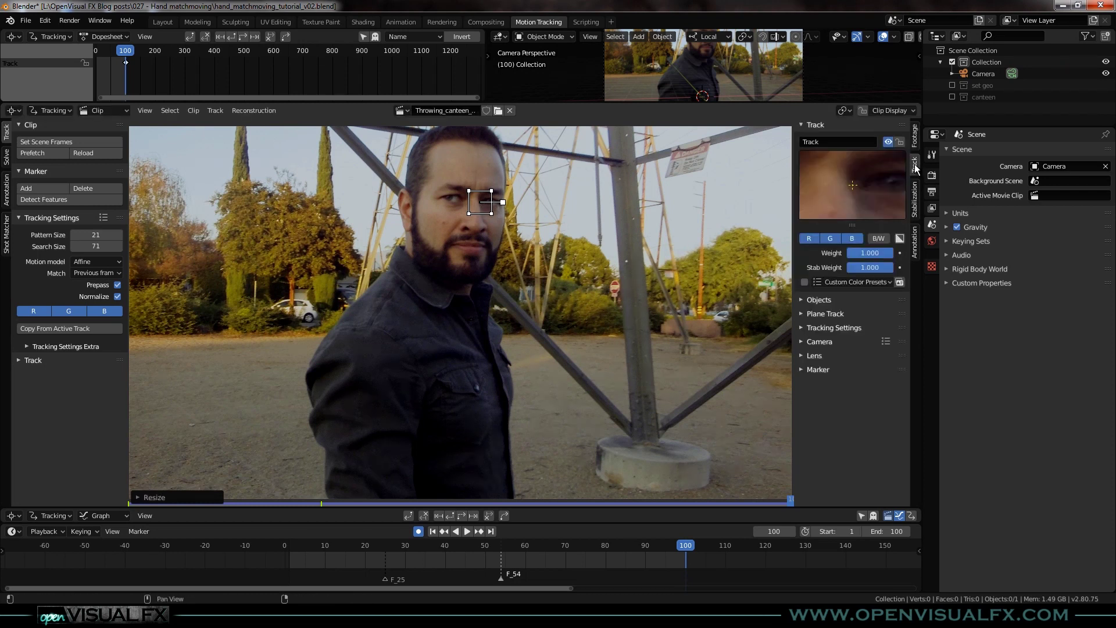
left_click_drag(856, 184, 859, 191)
scroll(484, 216, "up", 1)
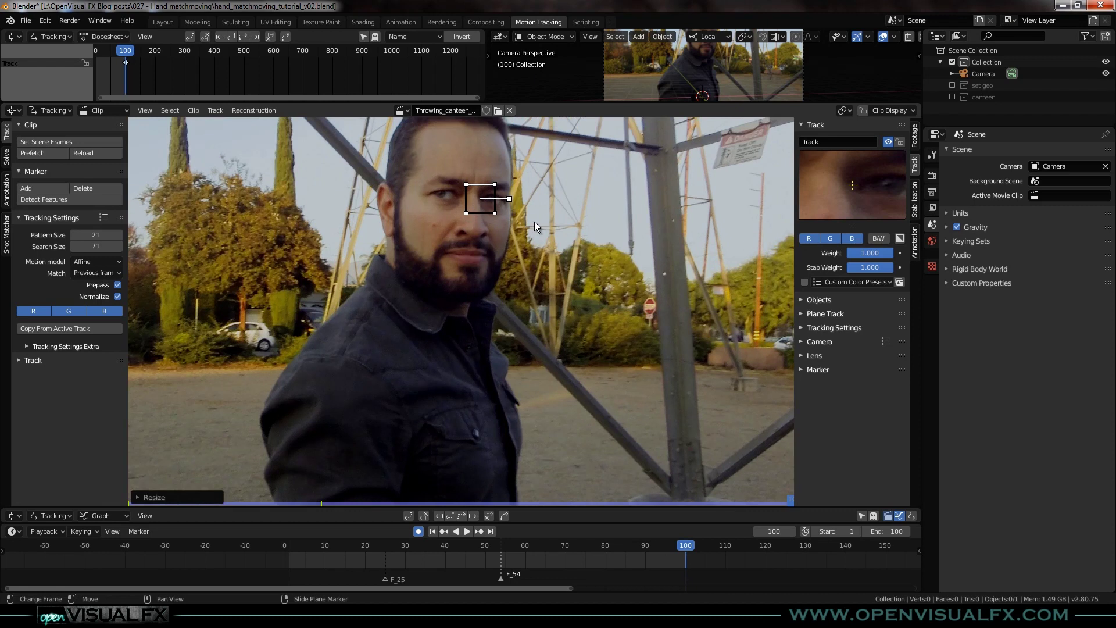
scroll(491, 210, "up", 1)
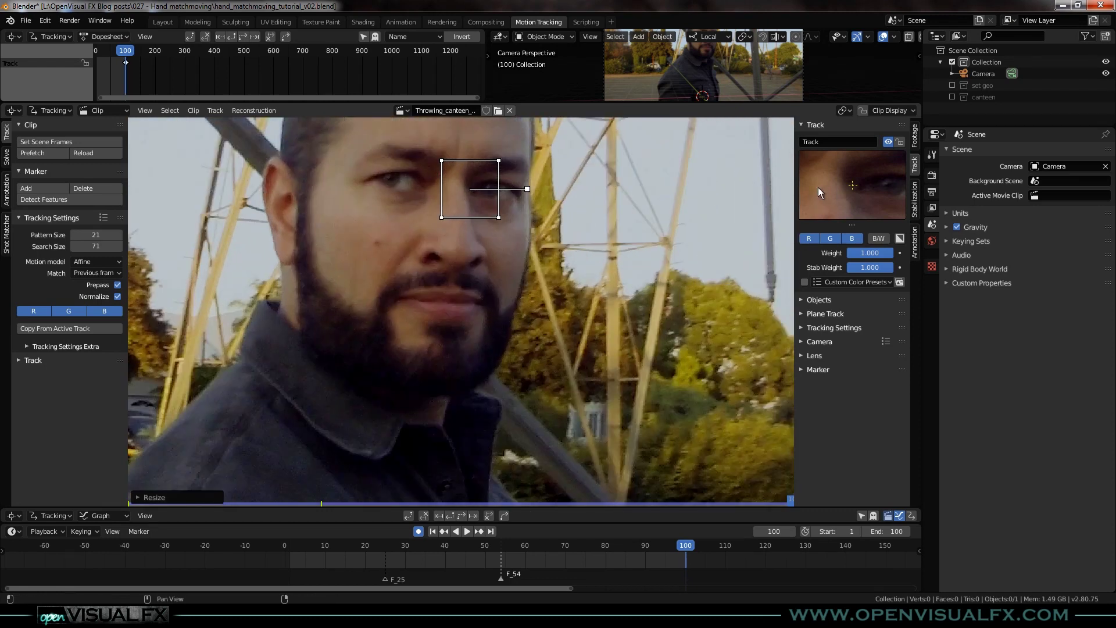
- Fine-tune the inner-eye marker's position at frame 100 and track it backwards through the clip to frame 1
left_click_drag(794, 185, 818, 190)
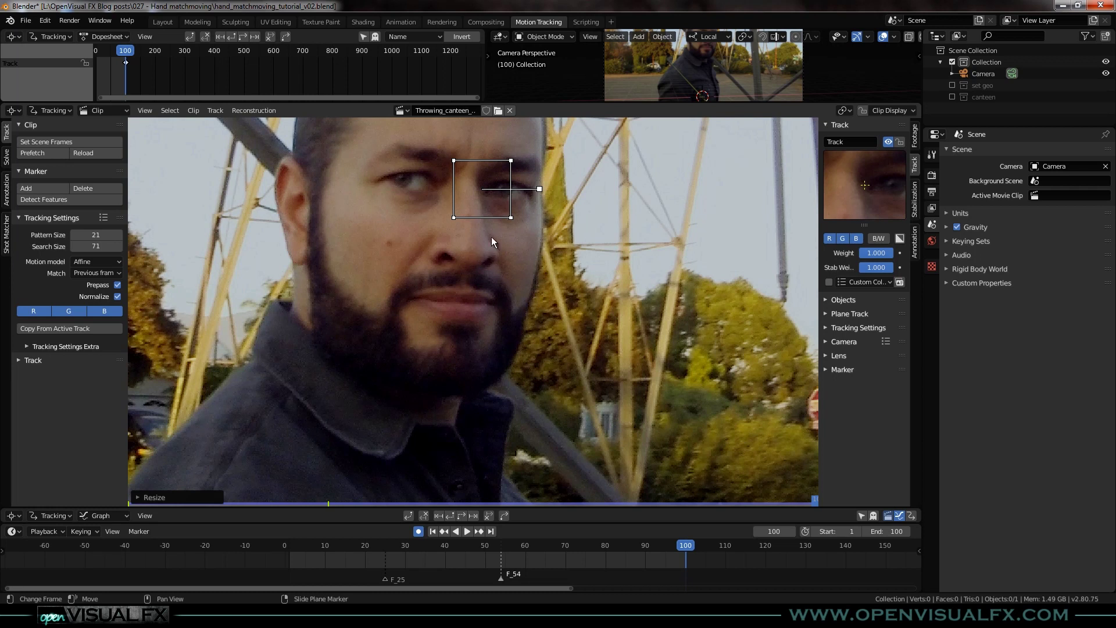
left_click_drag(876, 184, 879, 216)
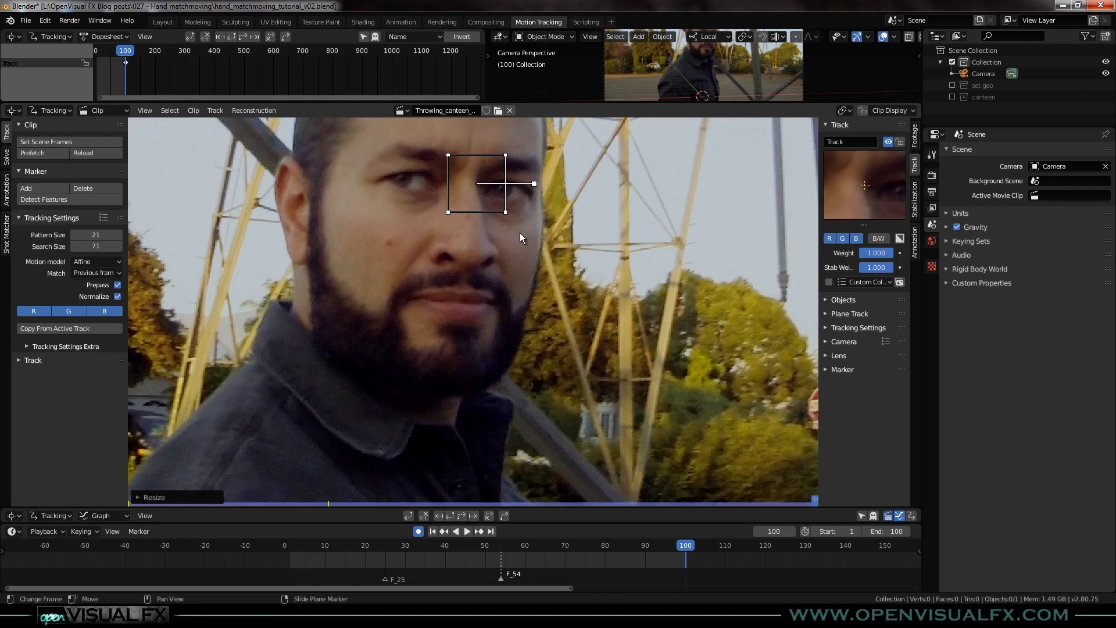
scroll(516, 261, "down", 2)
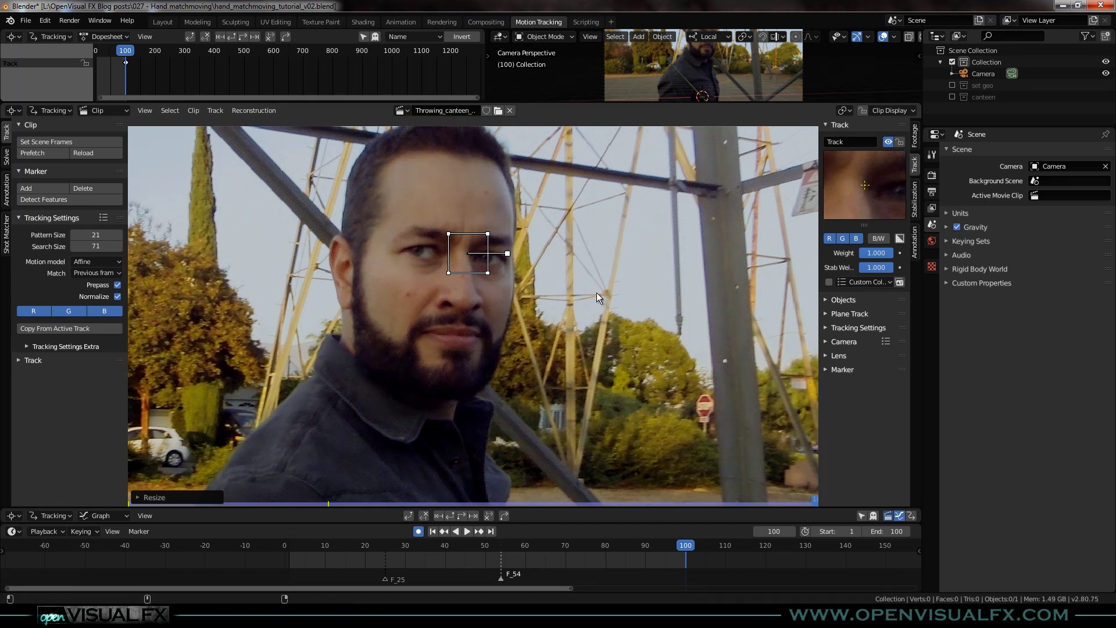
key("shift+ctrl+t")
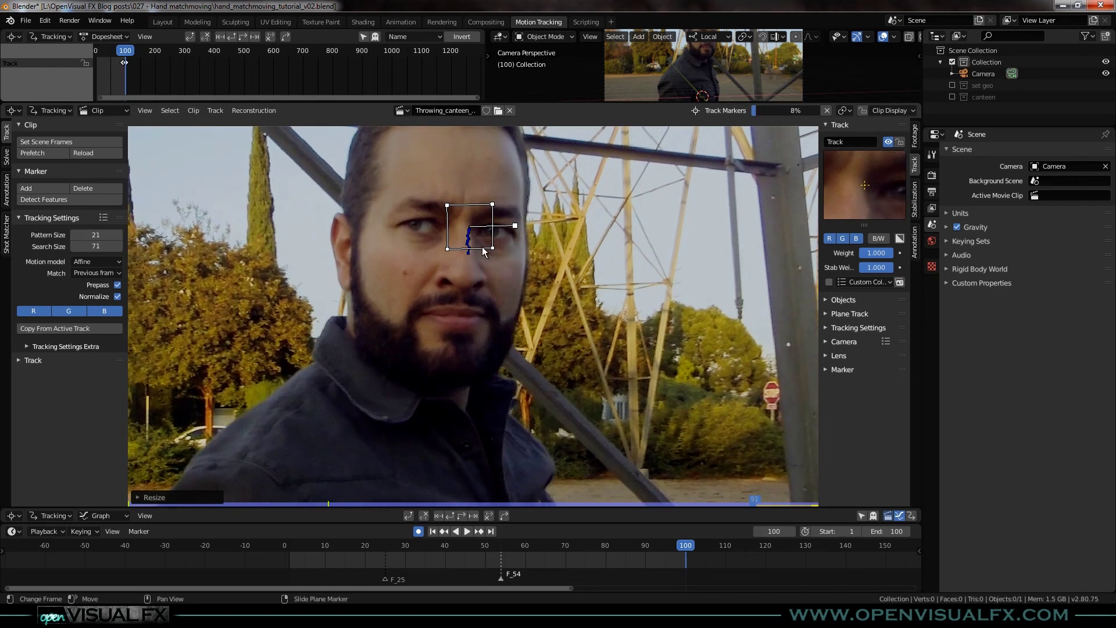
- Lock the clip view to the selected marker and play and scrub the footage from frame 1 to check the track
key("l")
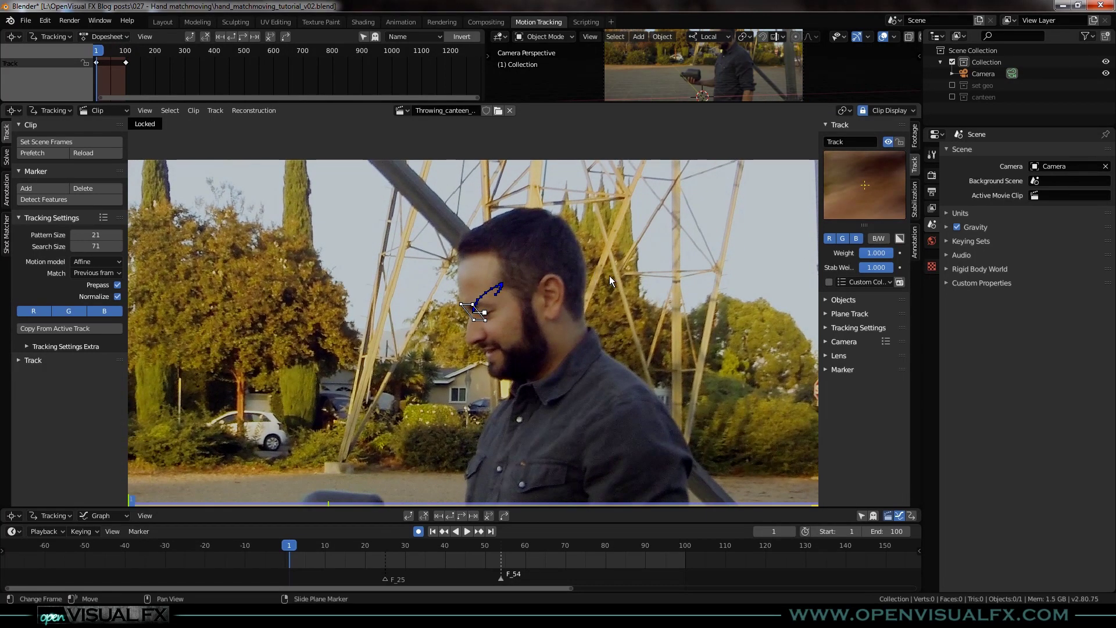
key("space")
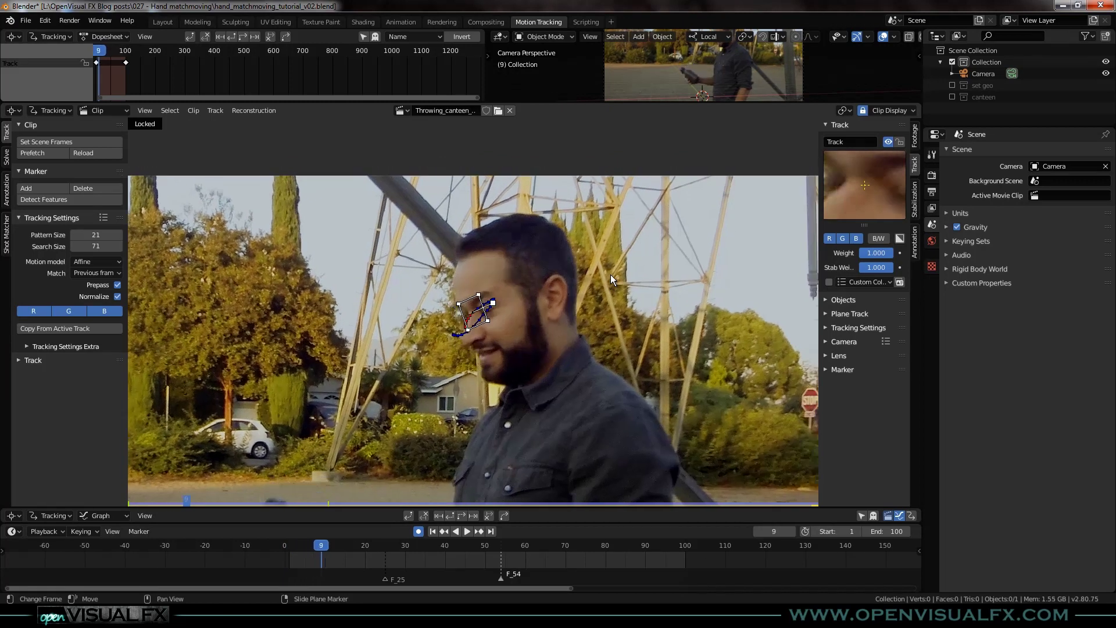
key("shift+ctrl+space")
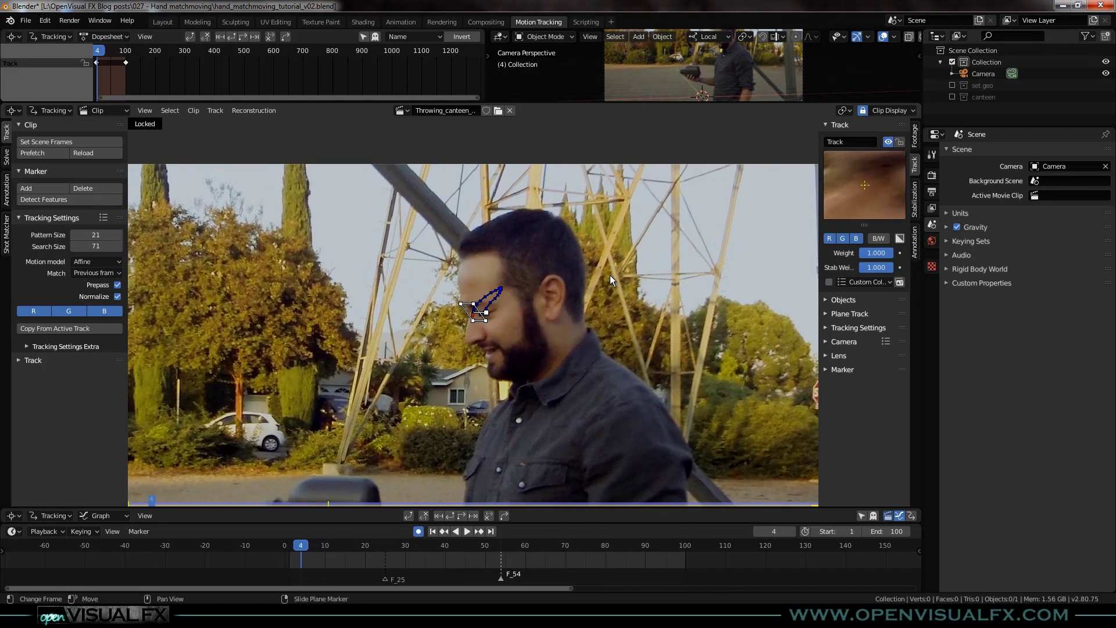
key("Right")
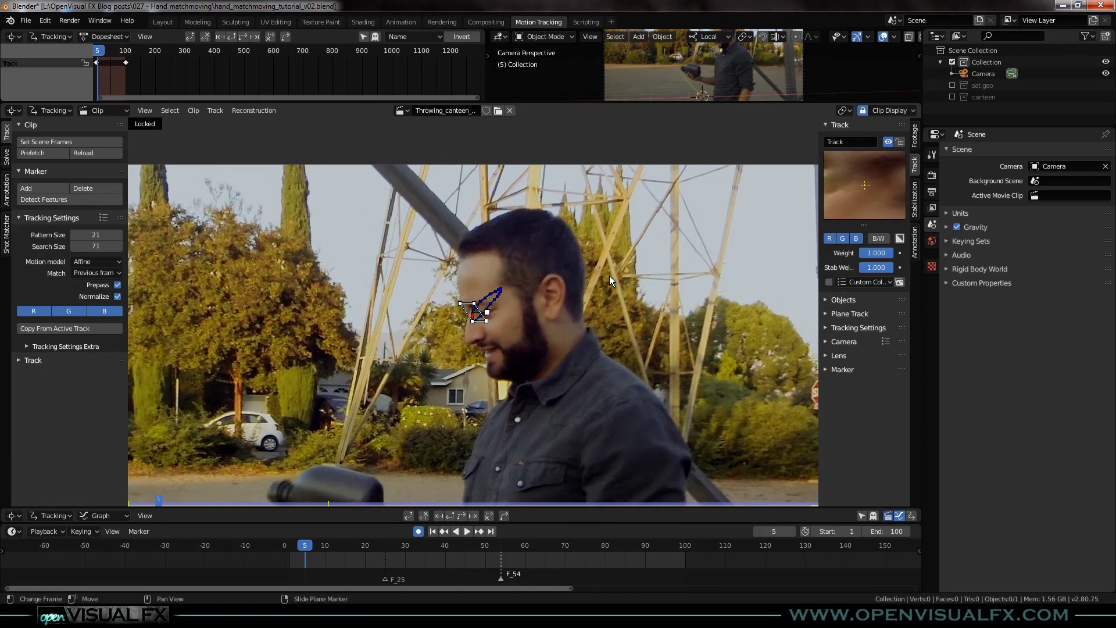
key("shift+Left")
key("space")
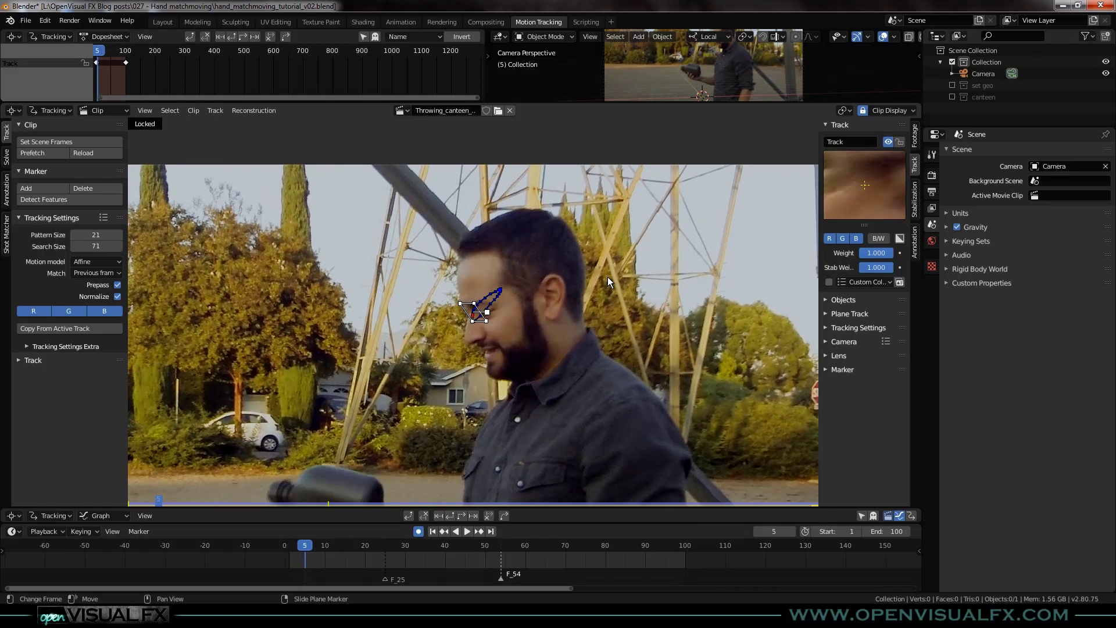
left_click(287, 547)
key("space")
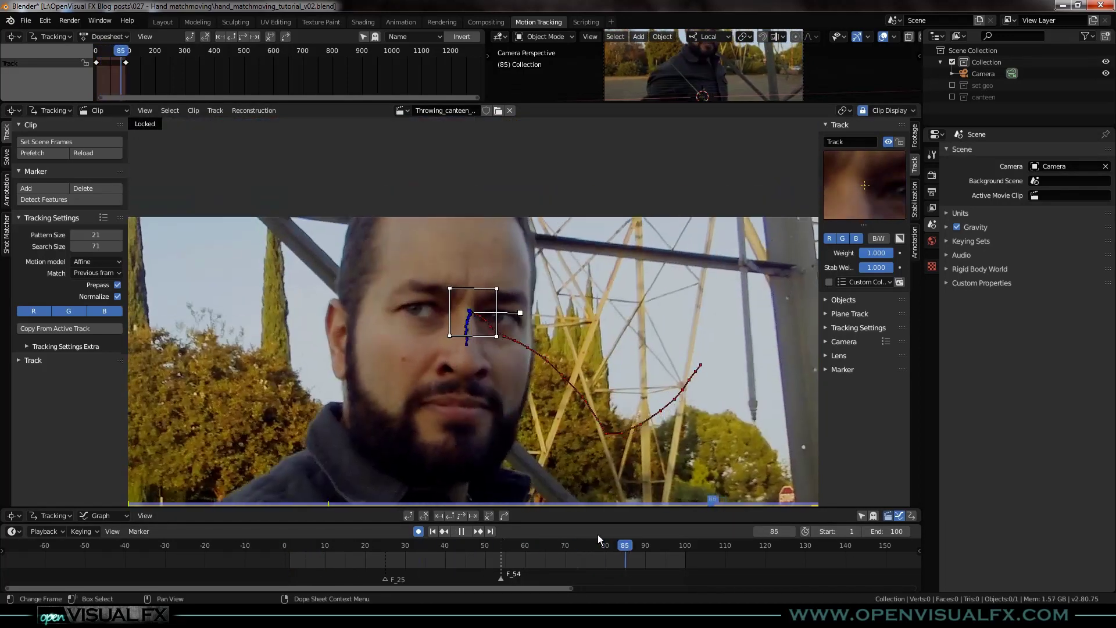
key("space")
left_click_drag(426, 544, 408, 544)
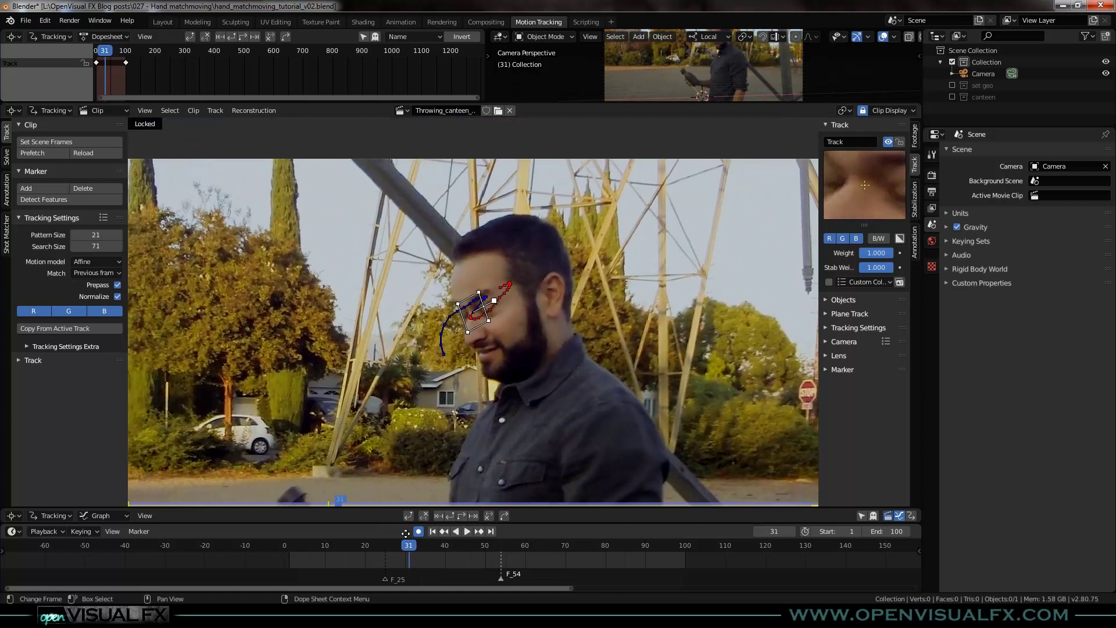
key("Home")
scroll(545, 249, "up", 2)
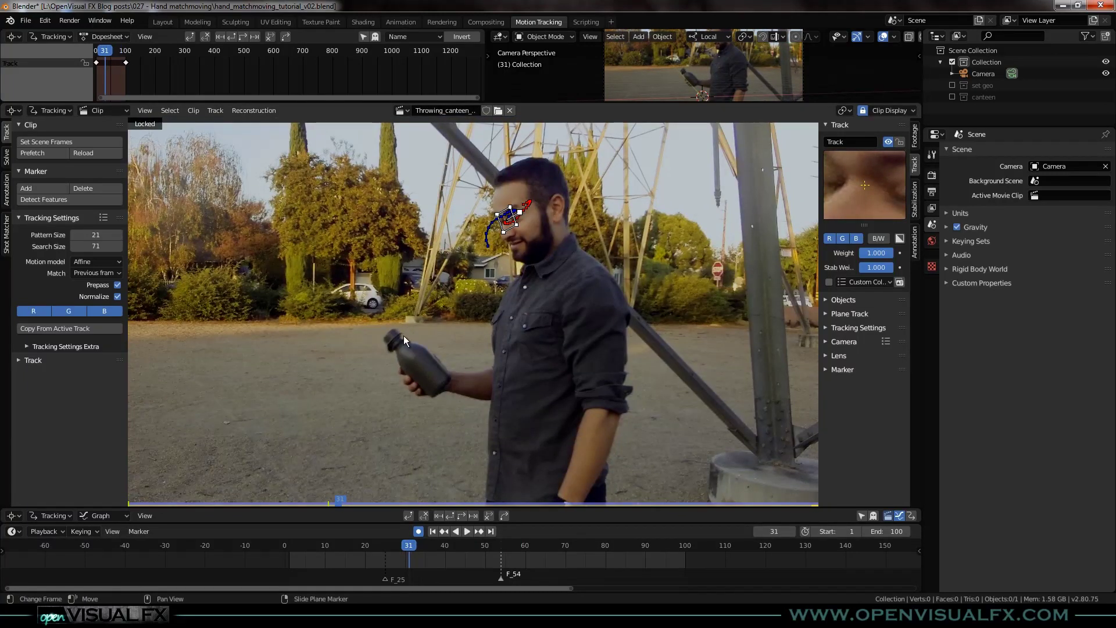
- Lock the finished eye track and link an empty to it
key("ctrl+l")
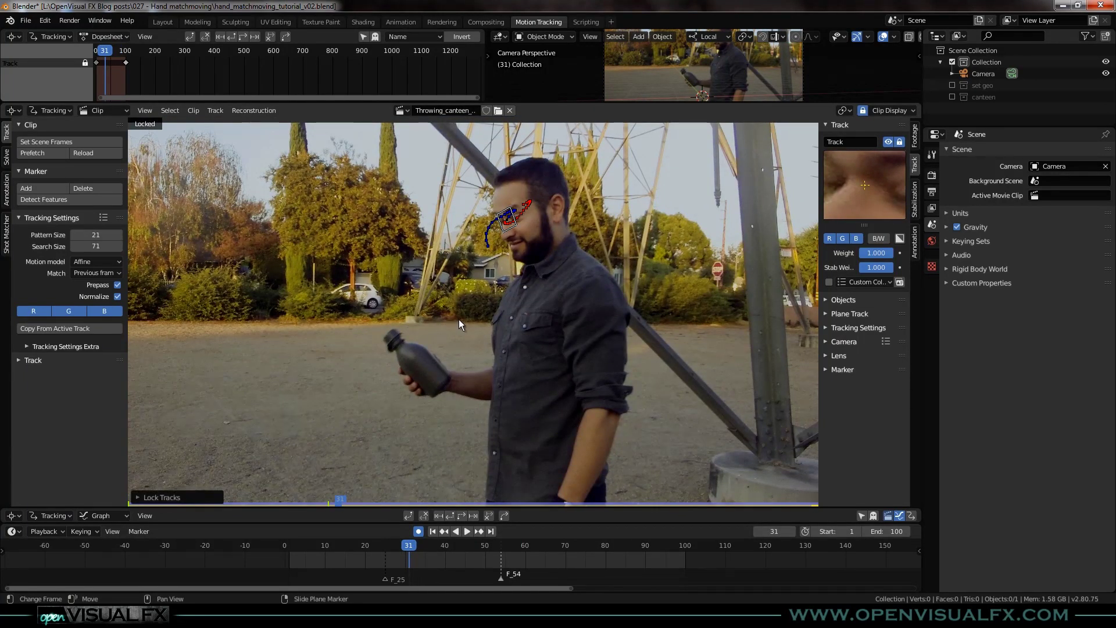
left_click(4, 160)
left_click(36, 269)
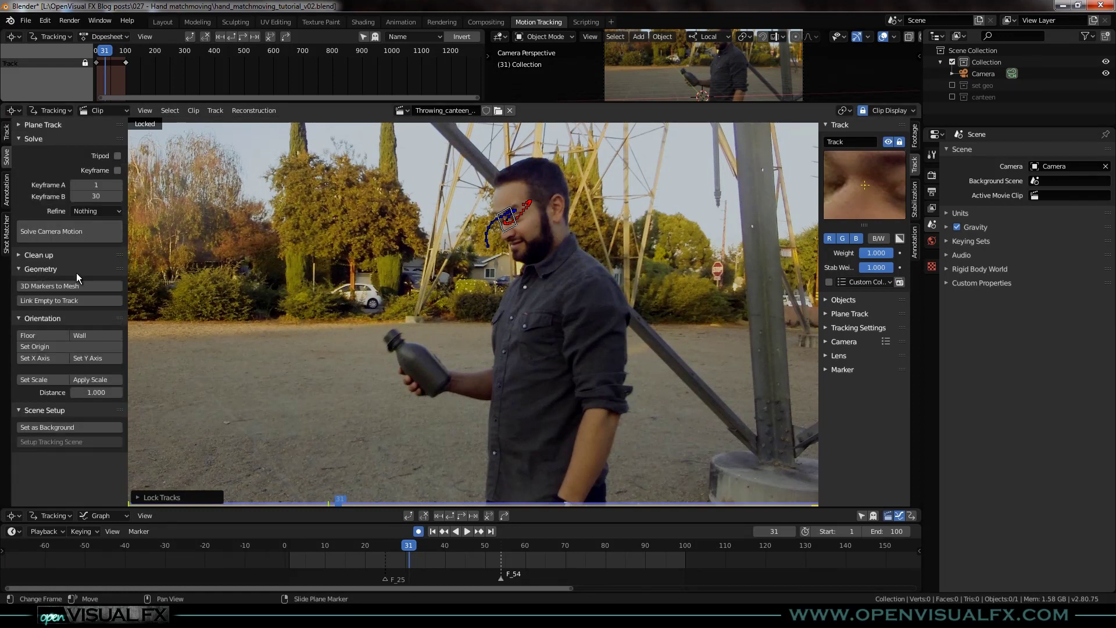
left_click(40, 299)
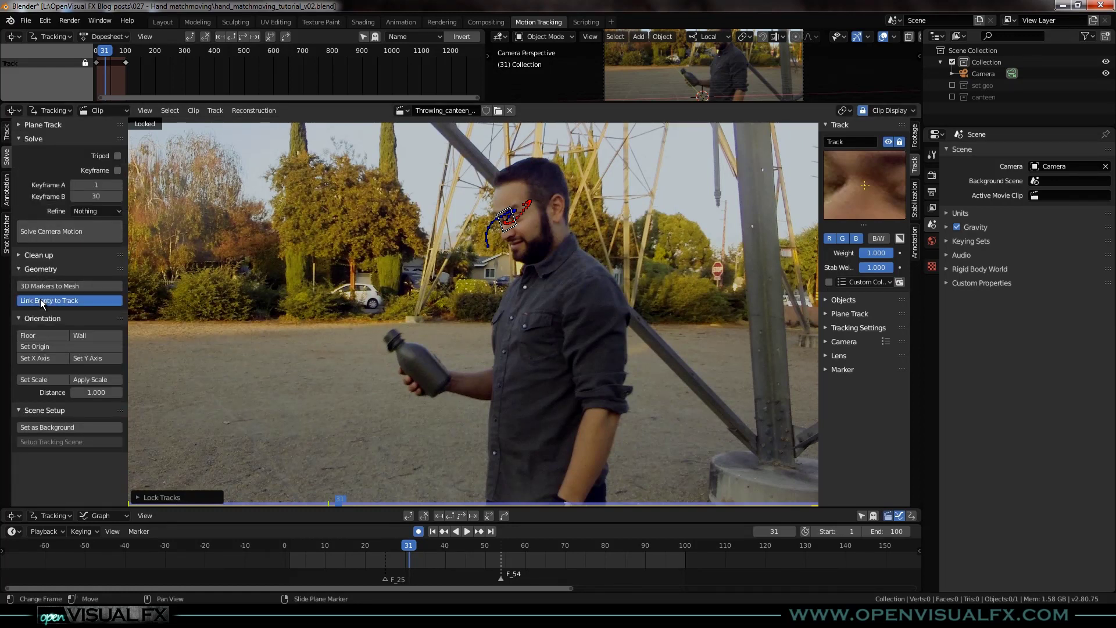
- Switch to the Layout workspace and rename the linked empty as face tracker
left_click(166, 22)
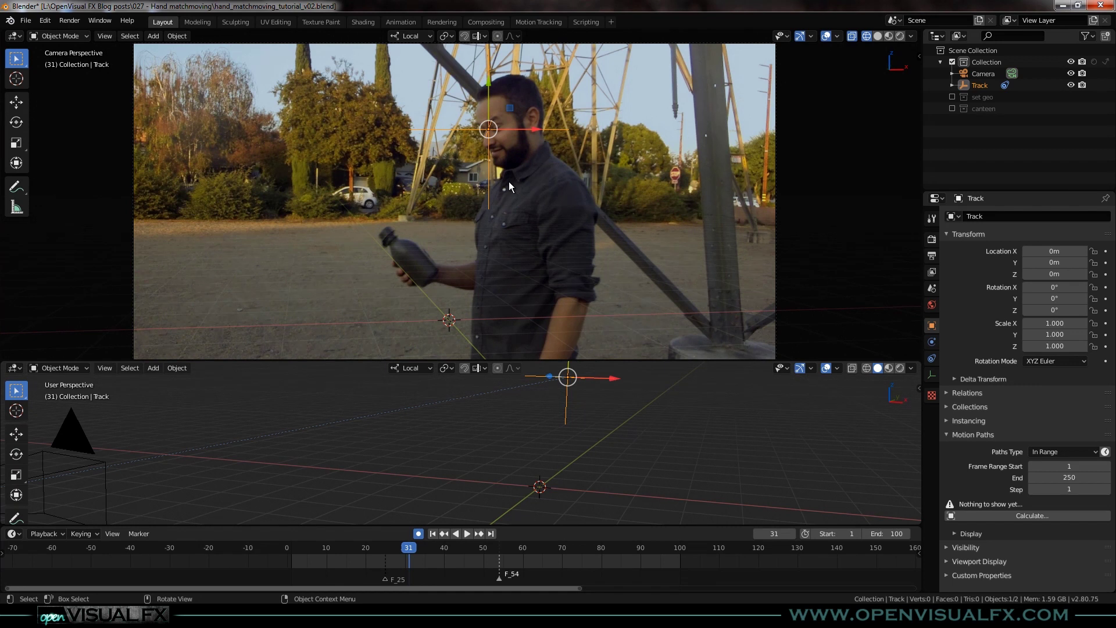
left_click(991, 218)
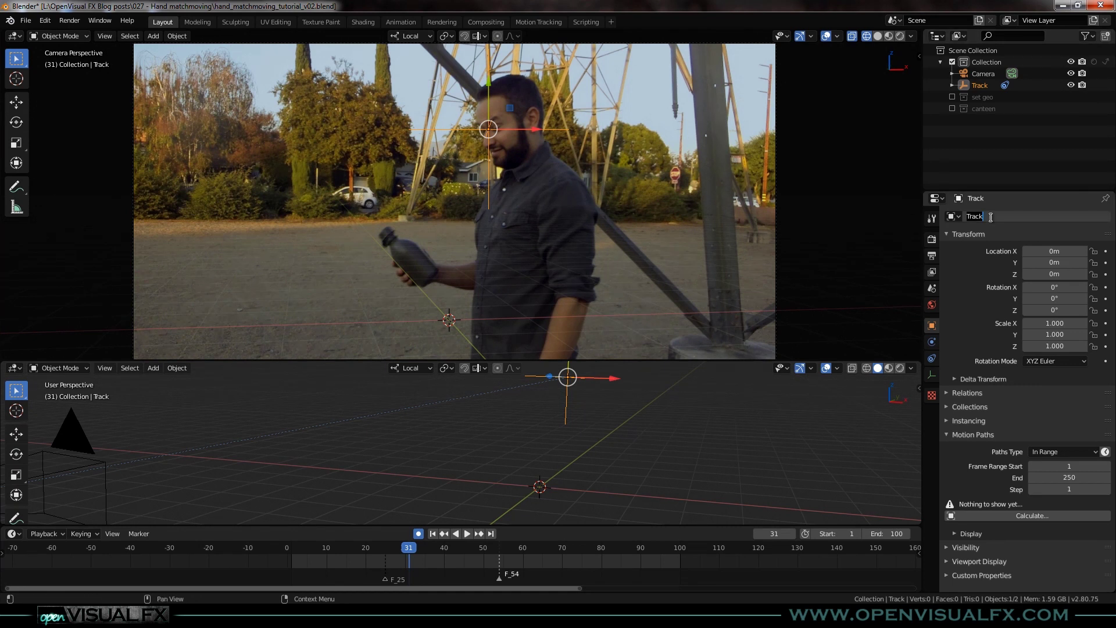
type("face tracker")
key("Return")
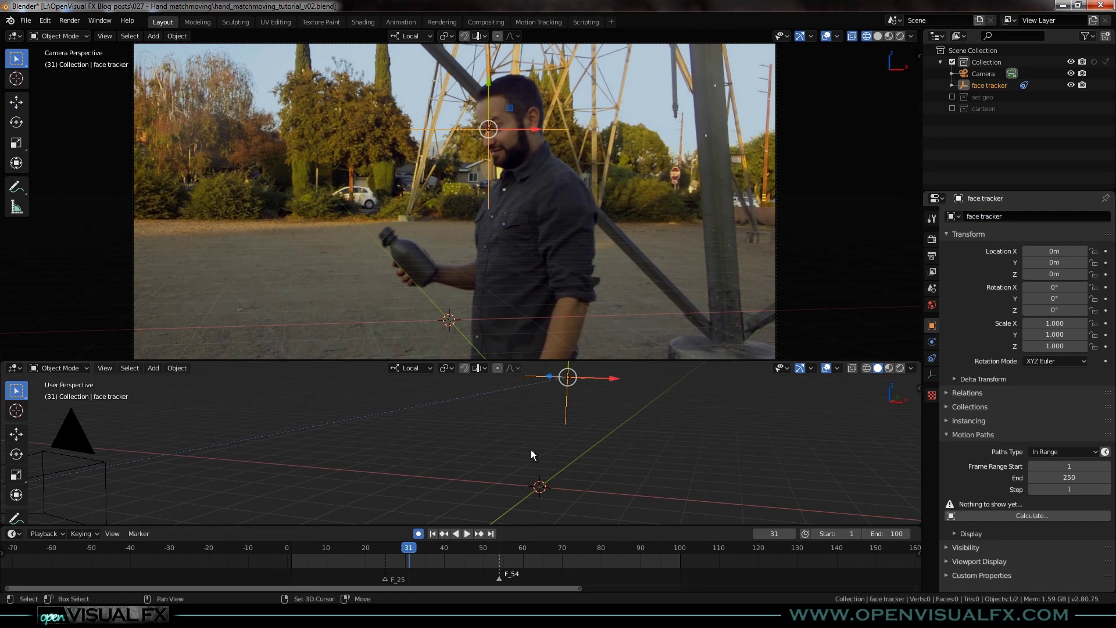
- Play the shot to check how the face tracker empty follows the man's face, and go to frame 77
key("space")
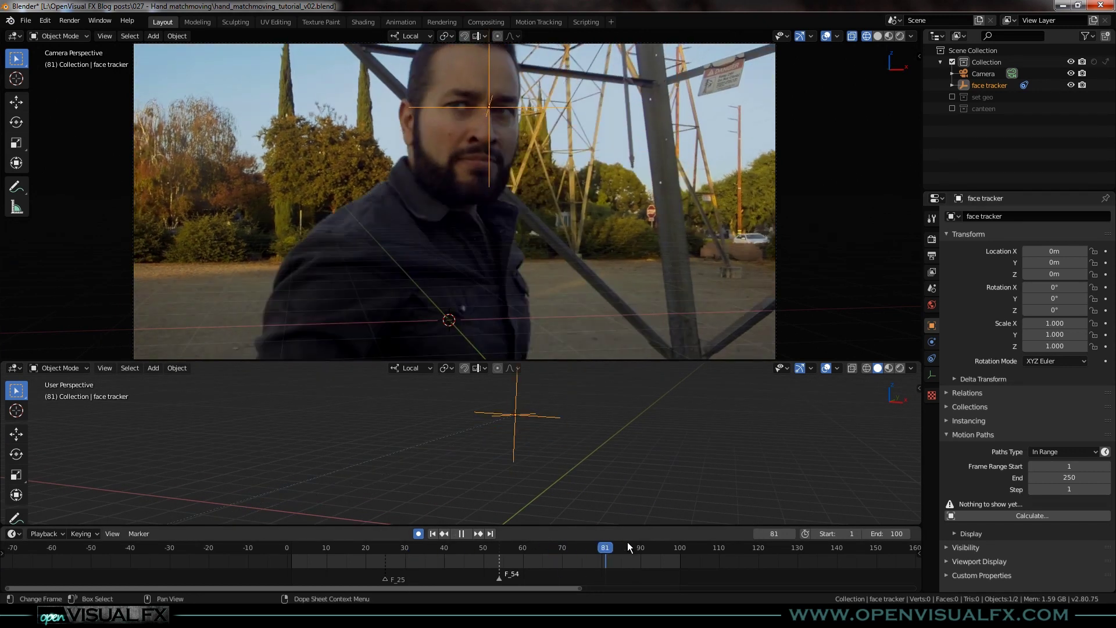
left_click_drag(681, 552, 590, 574)
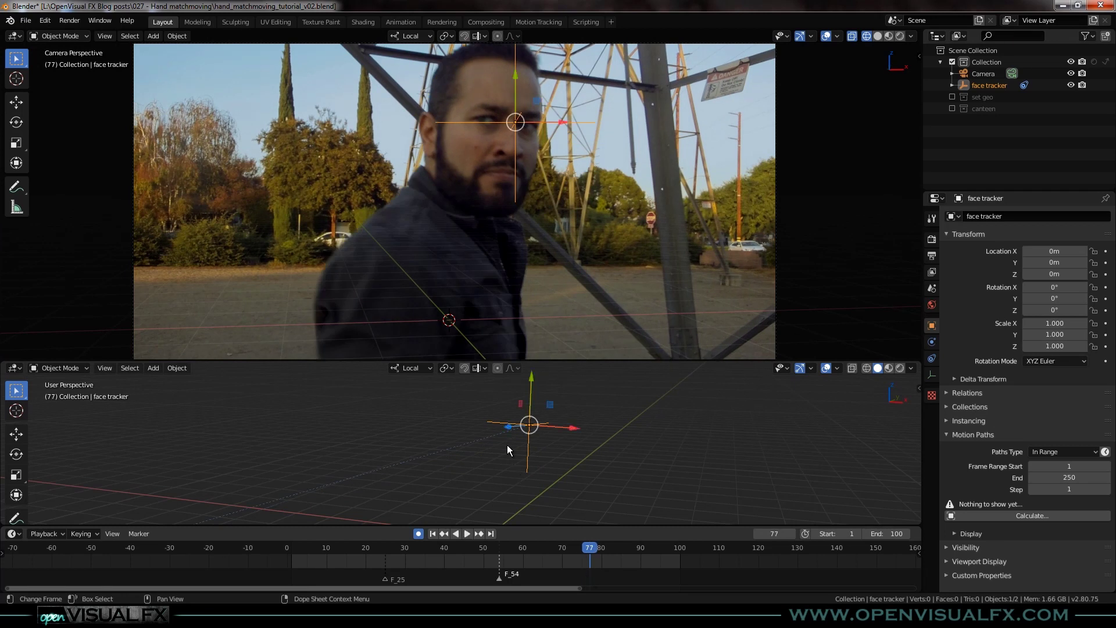
left_click_drag(511, 190, 490, 258)
scroll(510, 431, "down", 1)
left_click_drag(511, 433, 479, 476)
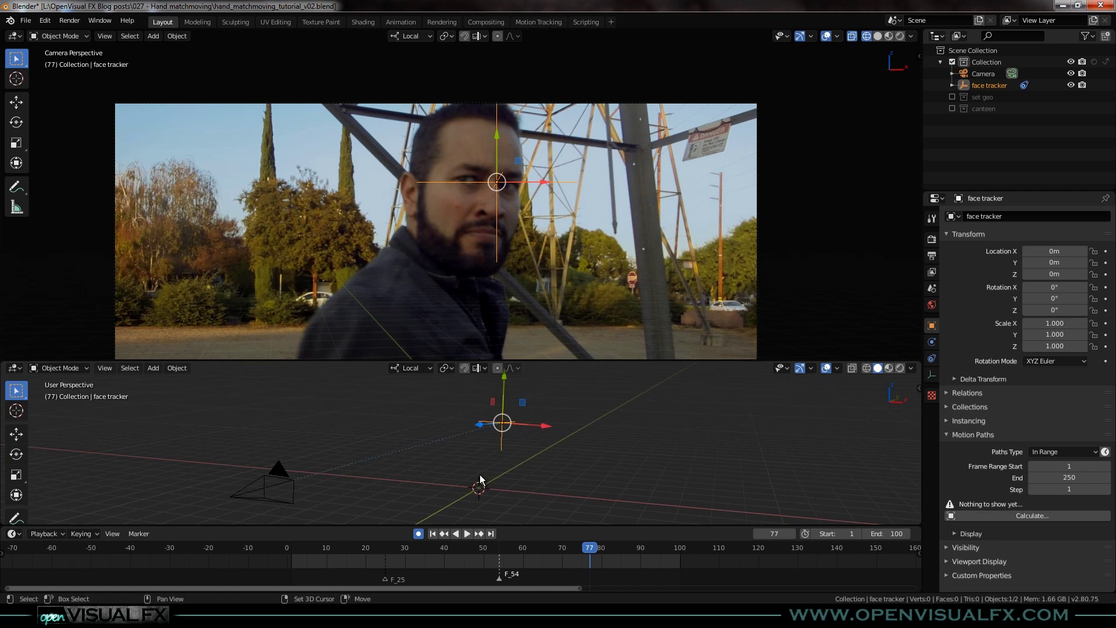
- Append the base-mesh object from male-base-mesh_sean.blend in the male-head-sculpt-base-mesh folder
left_click(29, 25)
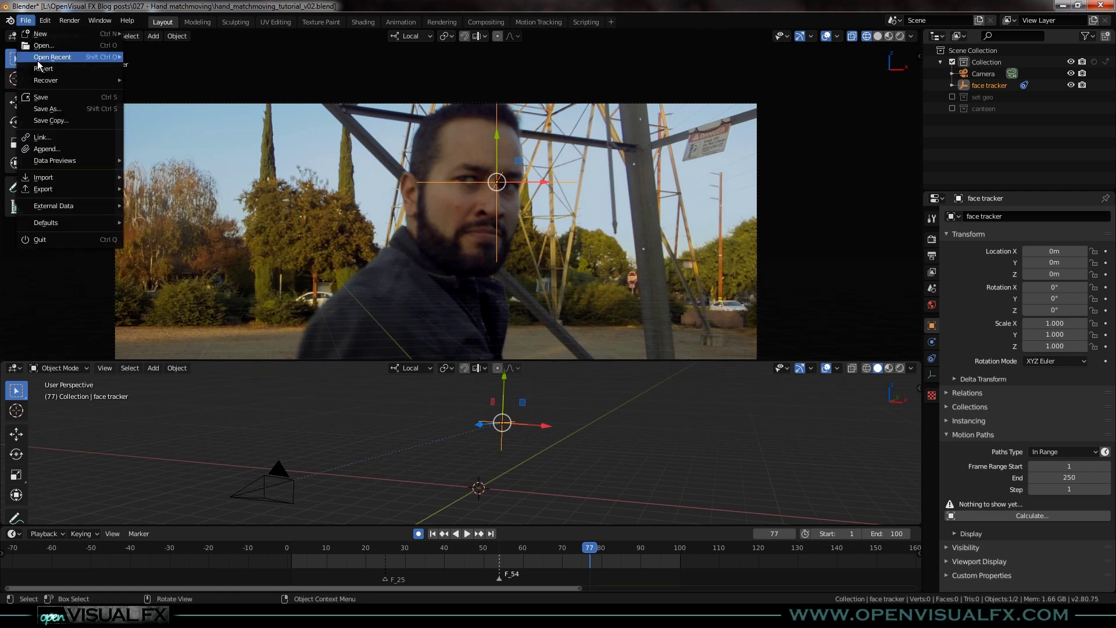
left_click(40, 149)
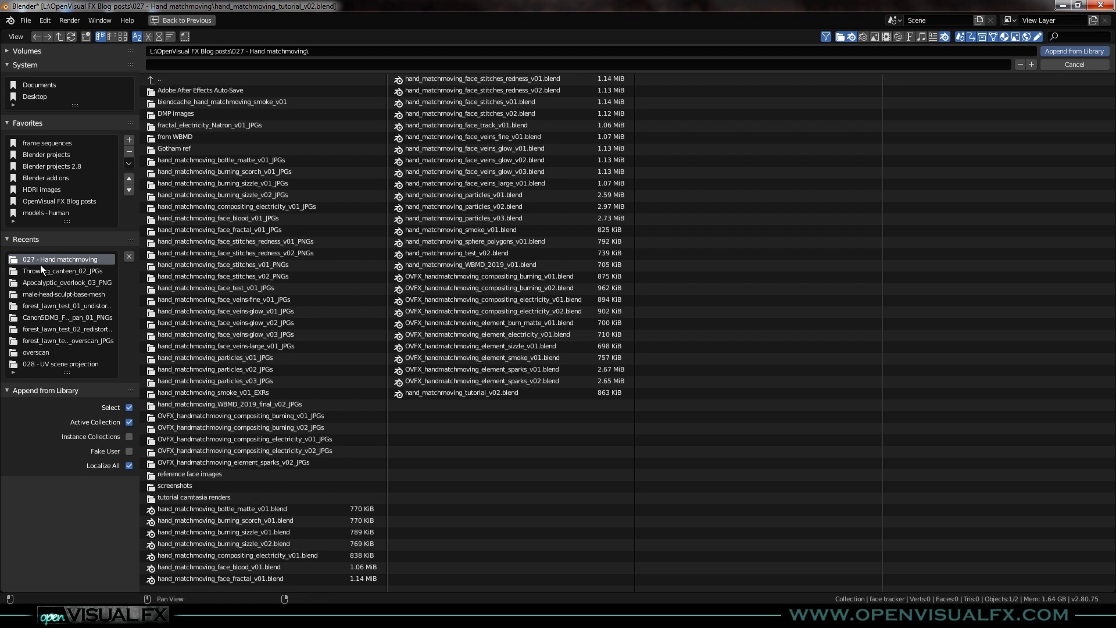
left_click(46, 213)
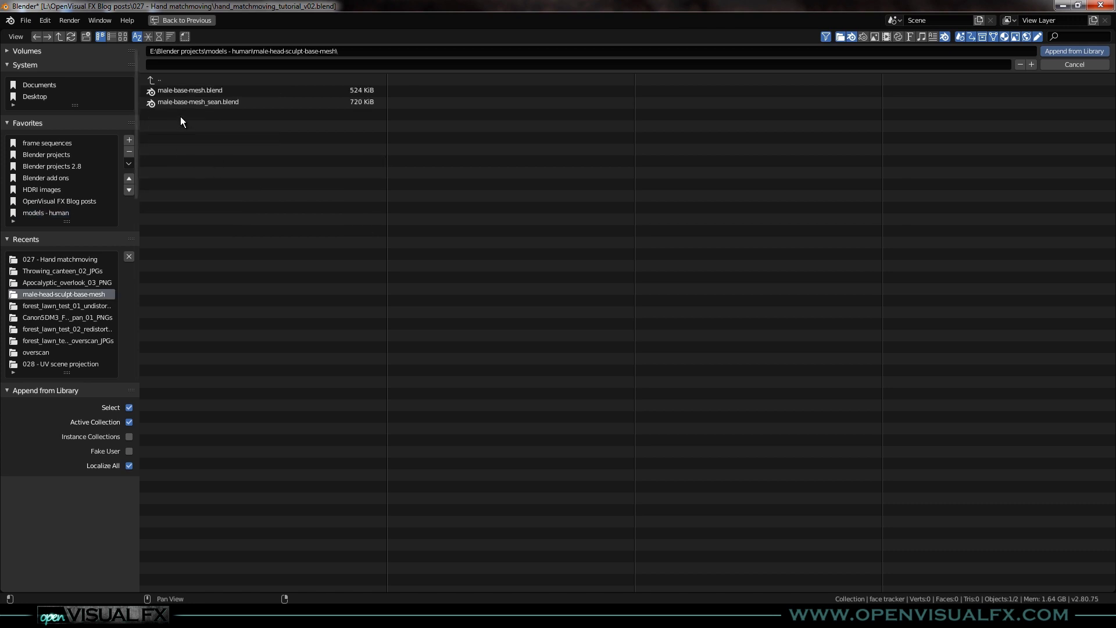
double_click(204, 103)
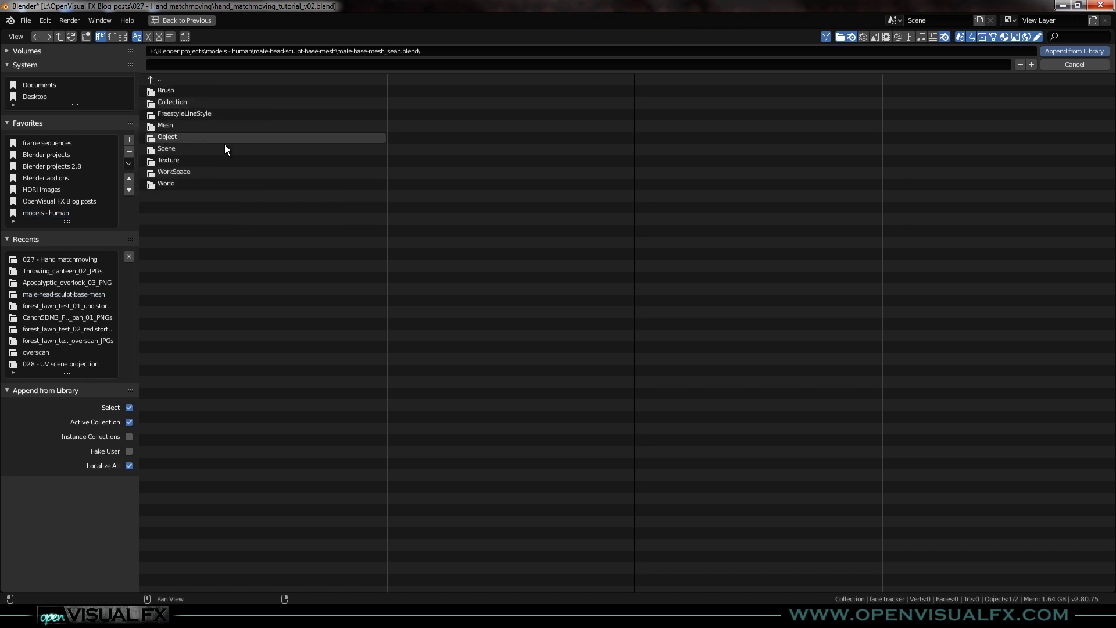
double_click(167, 137)
left_click(166, 93)
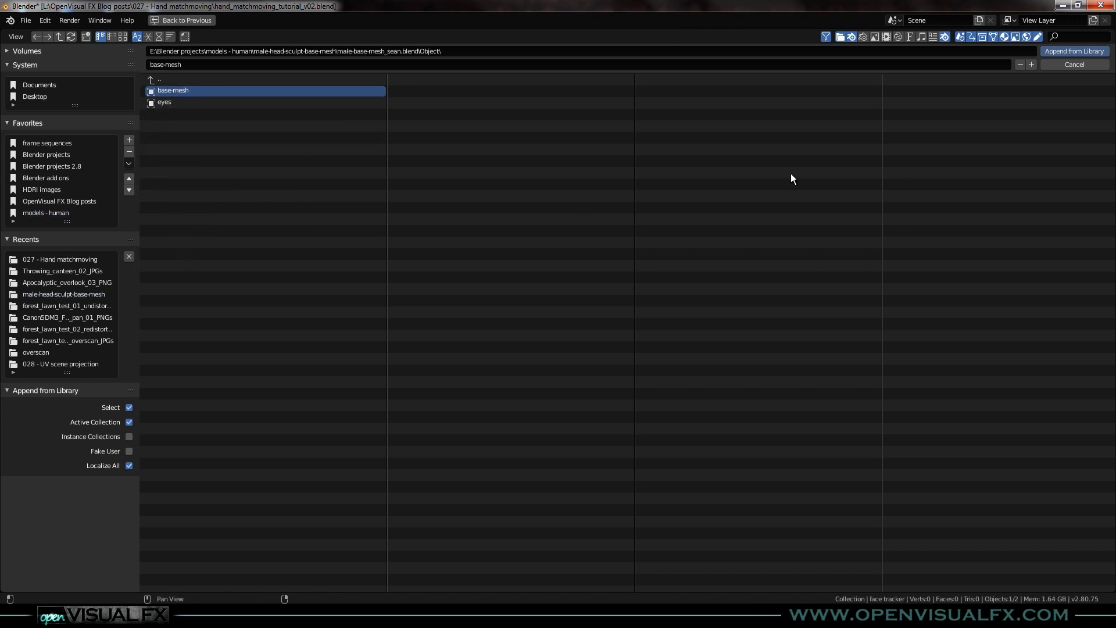
left_click(1093, 54)
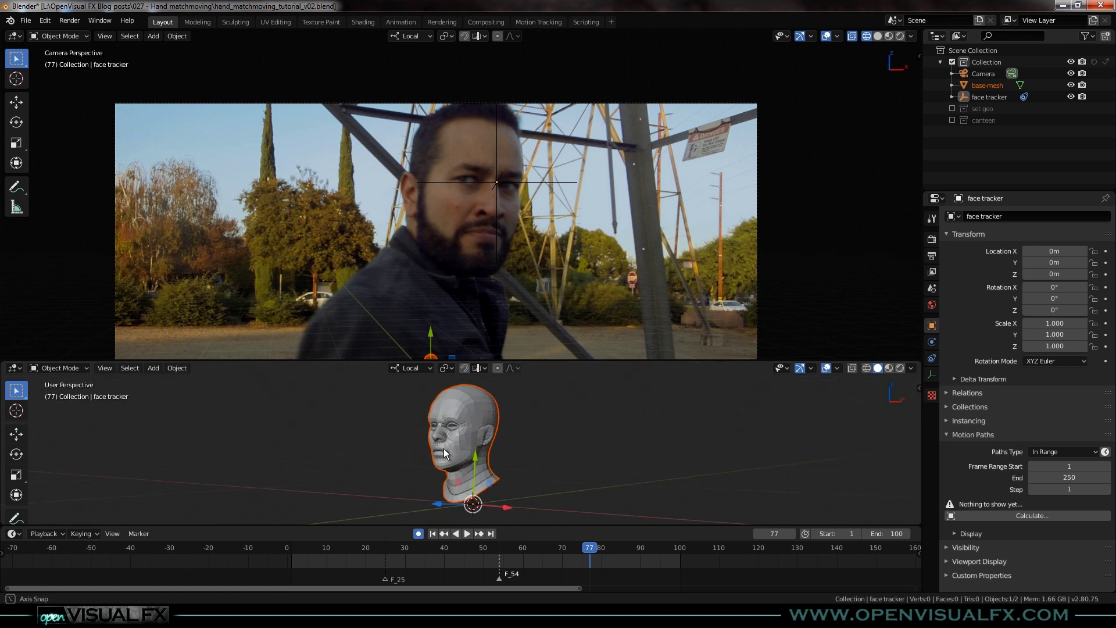
- Select the appended base-mesh head and examine its face from several angles in the perspective view
left_click(454, 431)
scroll(455, 448, "up", 5)
key("KP_4")
key("KP_4")
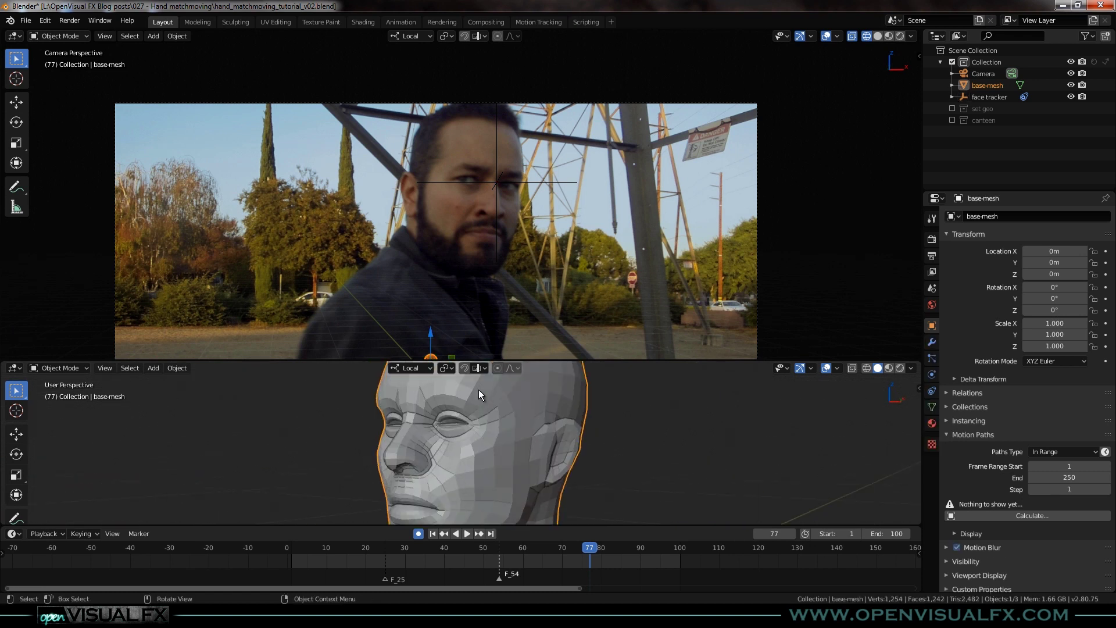
scroll(483, 423, "down", 3)
left_click_drag(479, 427, 522, 455)
scroll(489, 430, "up", 3)
scroll(490, 431, "down", 2)
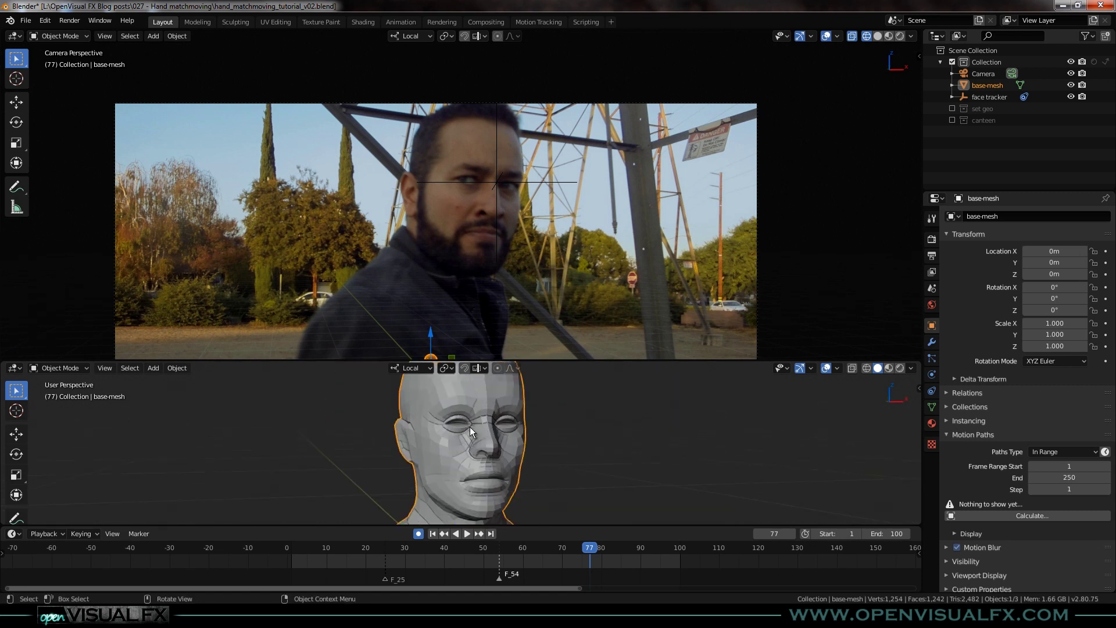
scroll(461, 403, "down", 2)
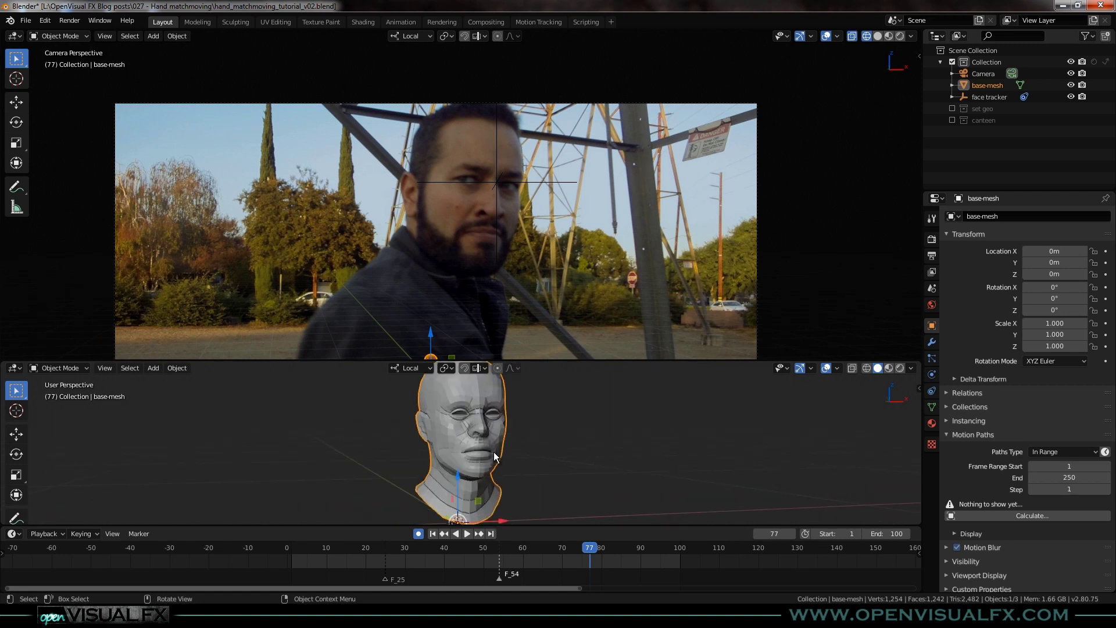
left_click_drag(522, 438, 472, 462)
scroll(472, 462, "down", 2)
- Select the face tracker empty and snap the 3D cursor to it at frame 77
left_click(511, 183)
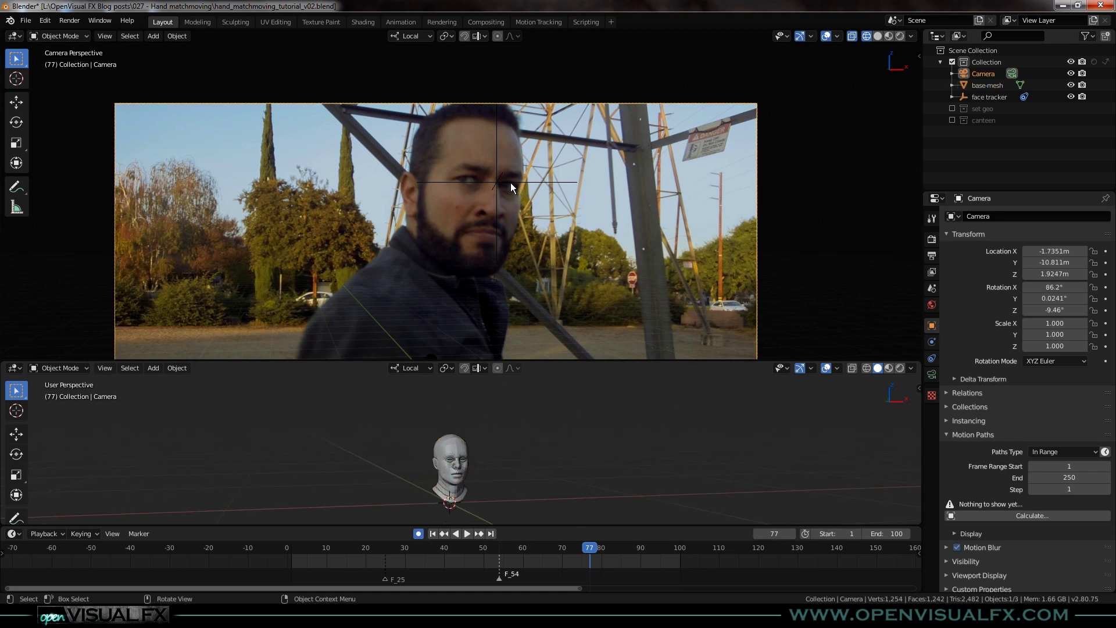
left_click(500, 179)
key("shift+s")
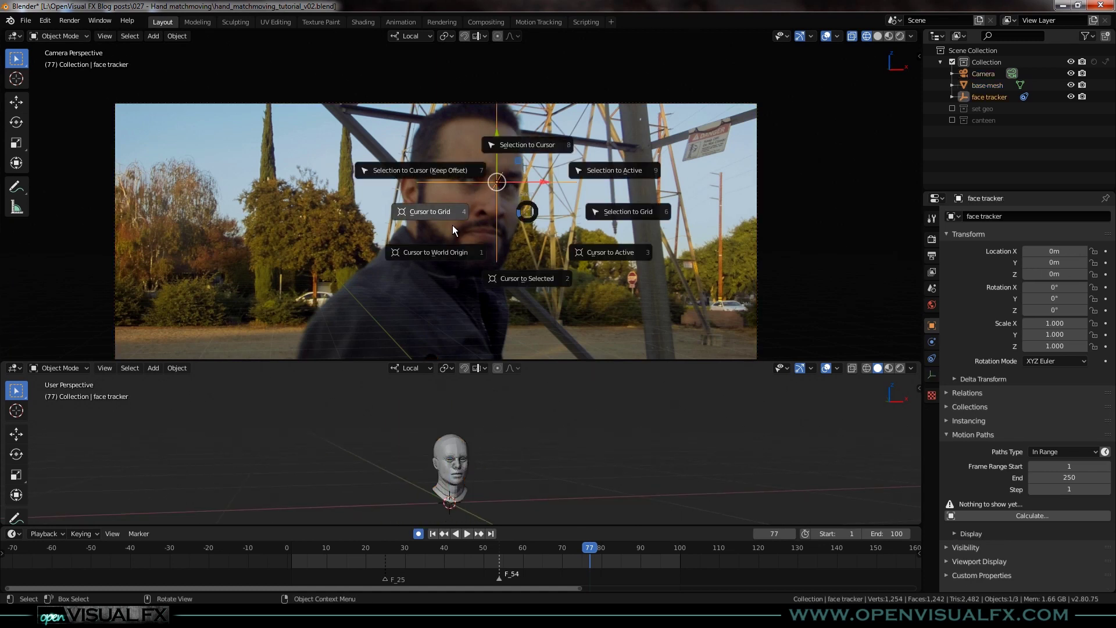
left_click(526, 274)
- Snap the 3D cursor to a vertex at the top of the base-mesh head's nose bridge, between the eyes
left_click(448, 461)
key("KP_Decimal")
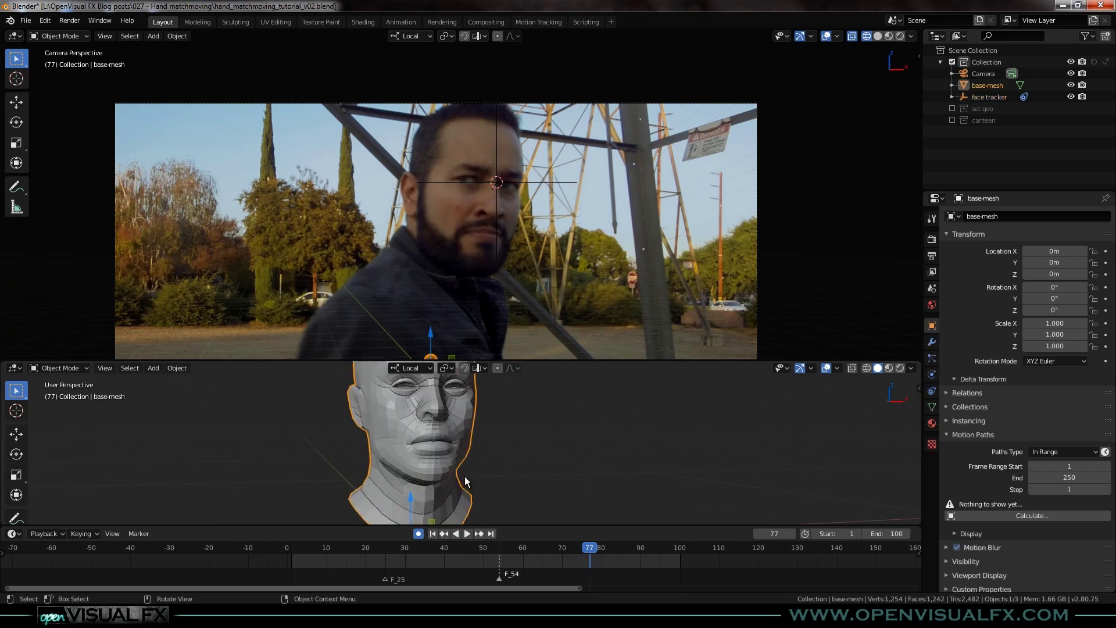
scroll(515, 442, "up", 3)
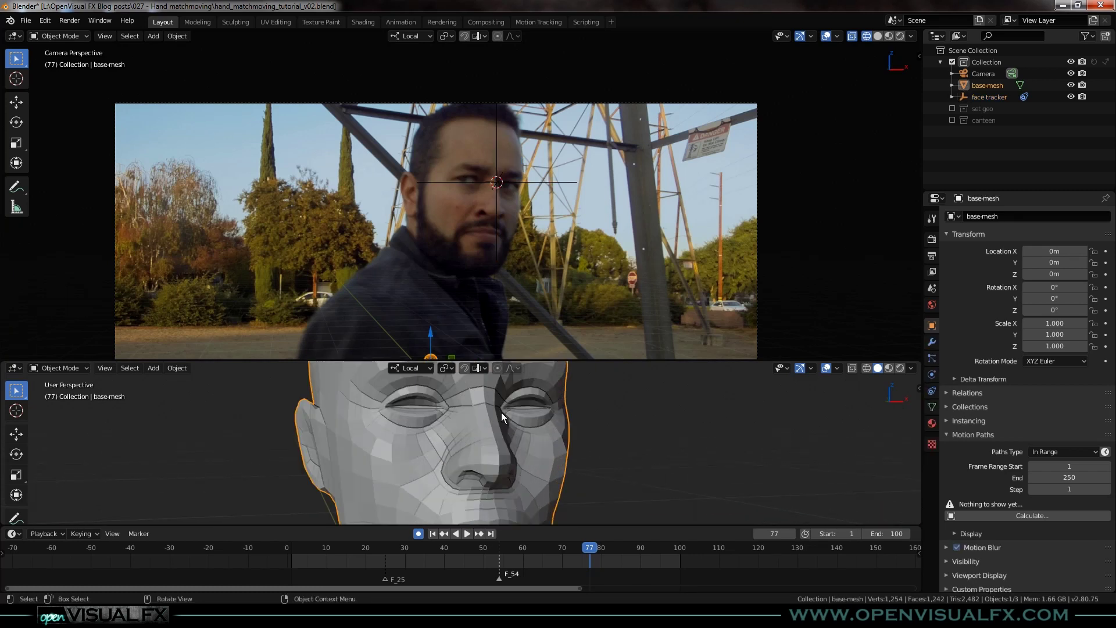
left_click_drag(495, 444, 413, 406)
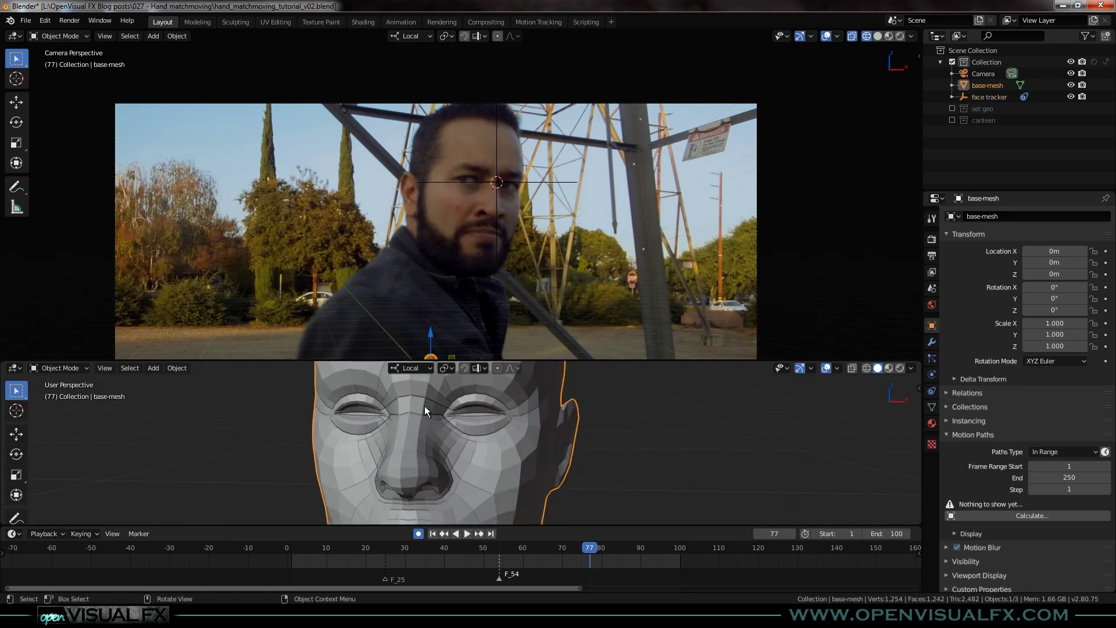
key("Tab")
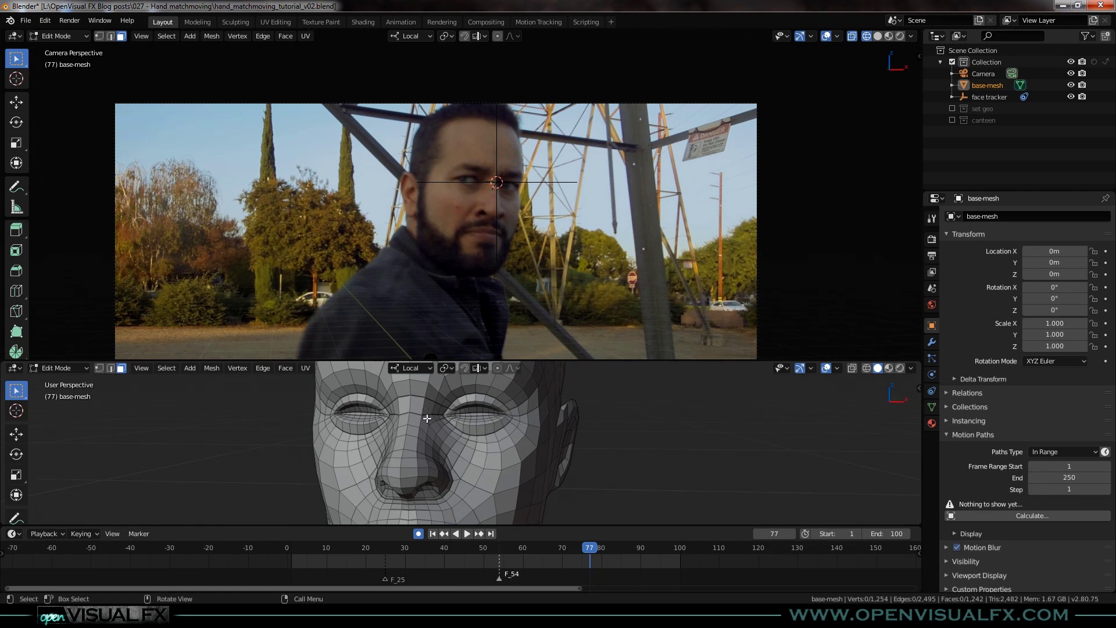
scroll(427, 419, "up", 4)
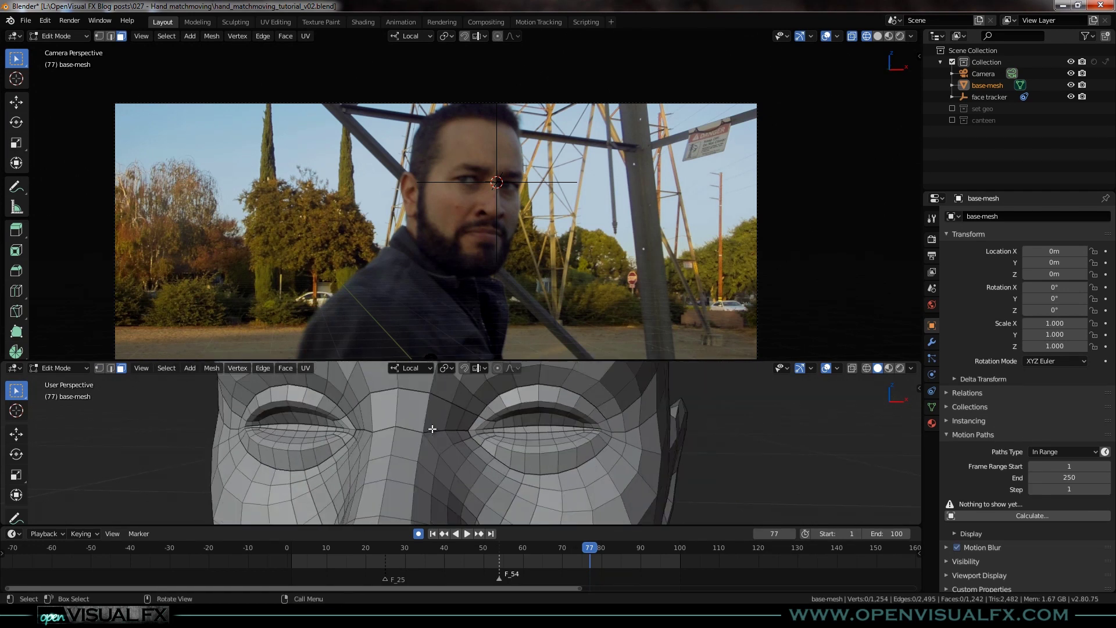
key("1")
scroll(425, 442, "down", 2)
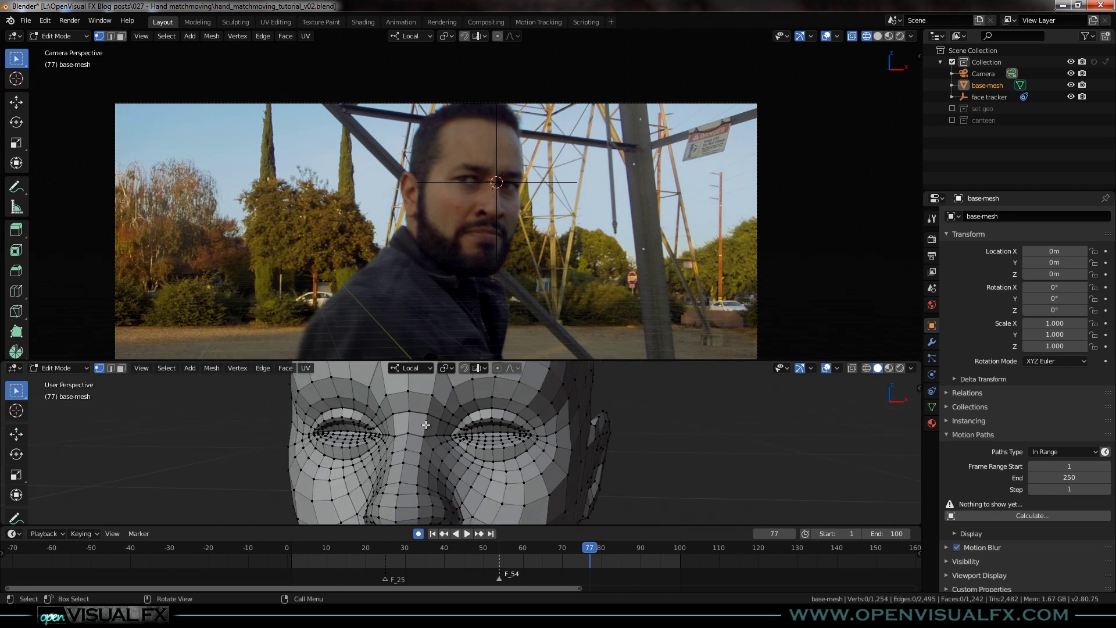
left_click(426, 415)
key("shift+s")
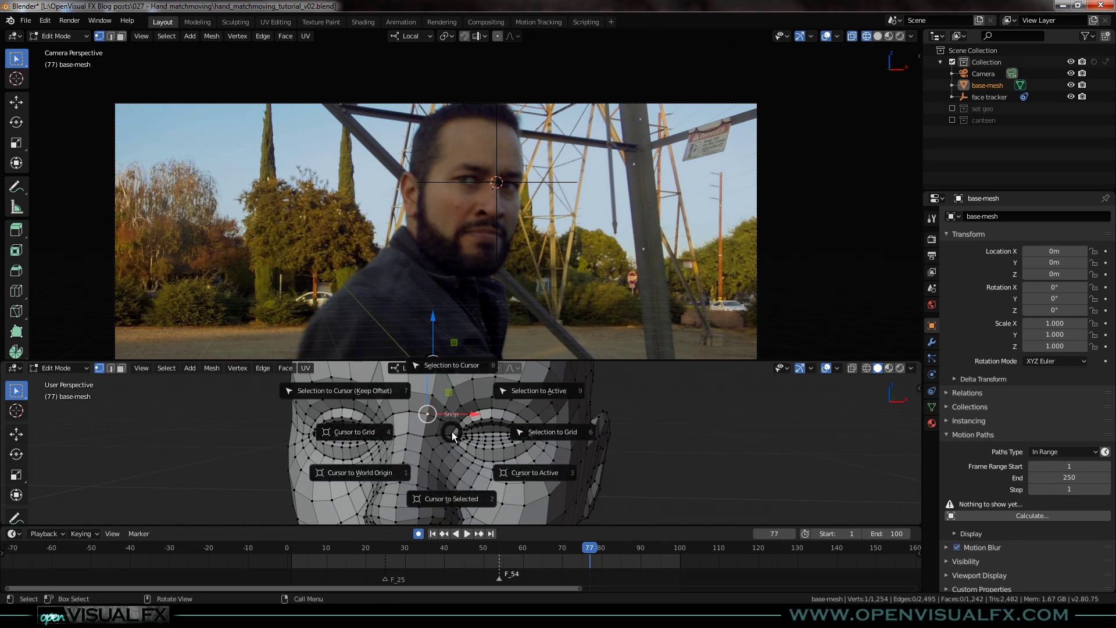
left_click(450, 498)
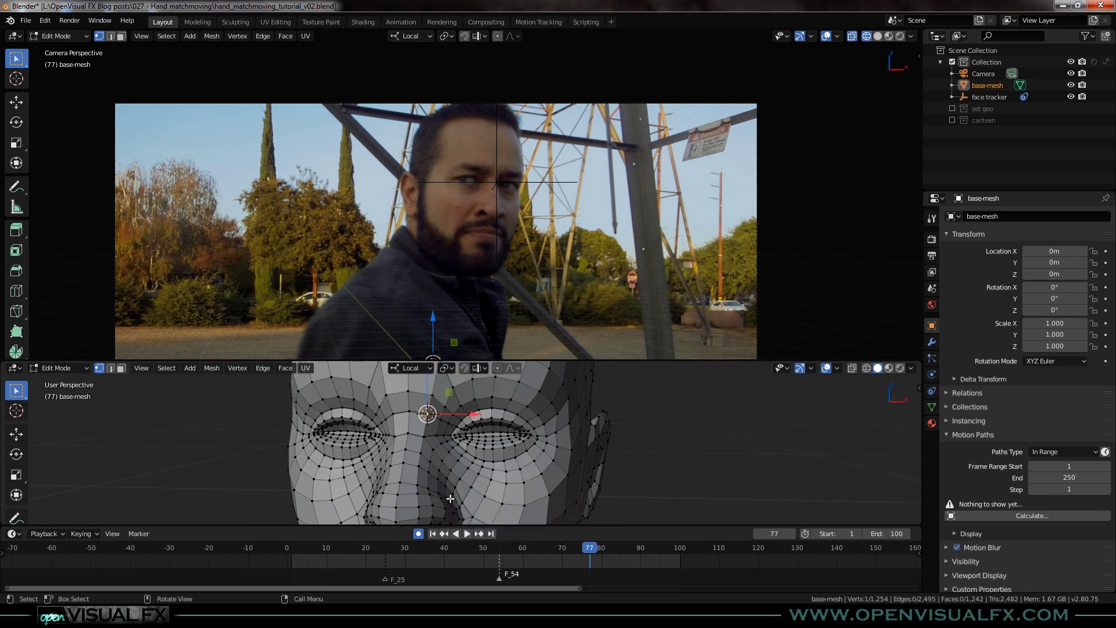
- Set the head's origin to the 3D cursor in Object Mode
key("Tab")
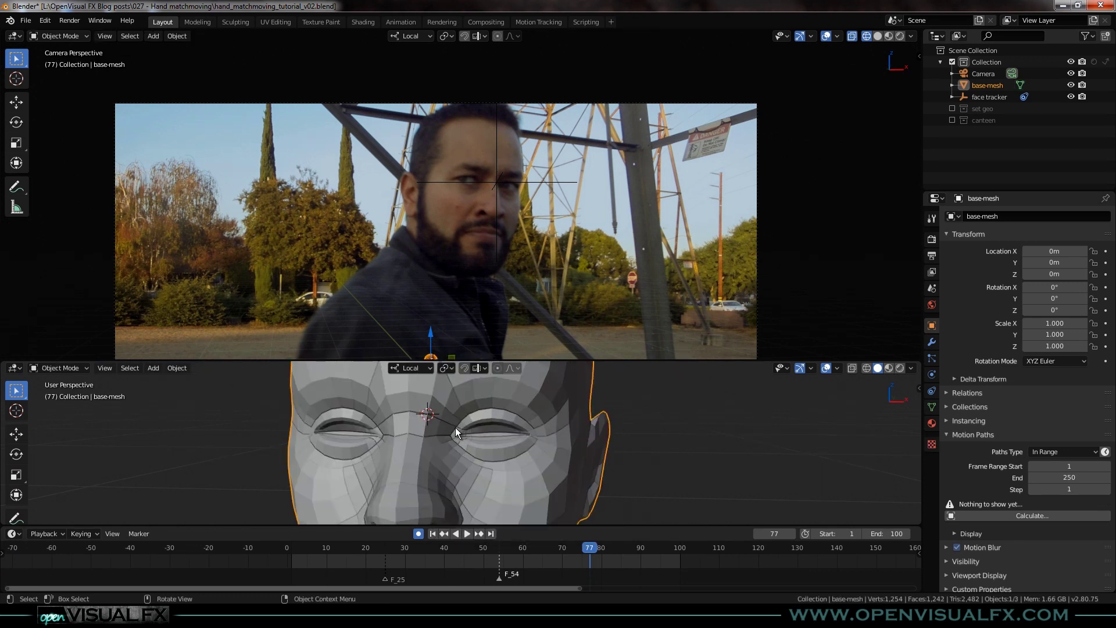
right_click(455, 427)
mouse_move(437, 427)
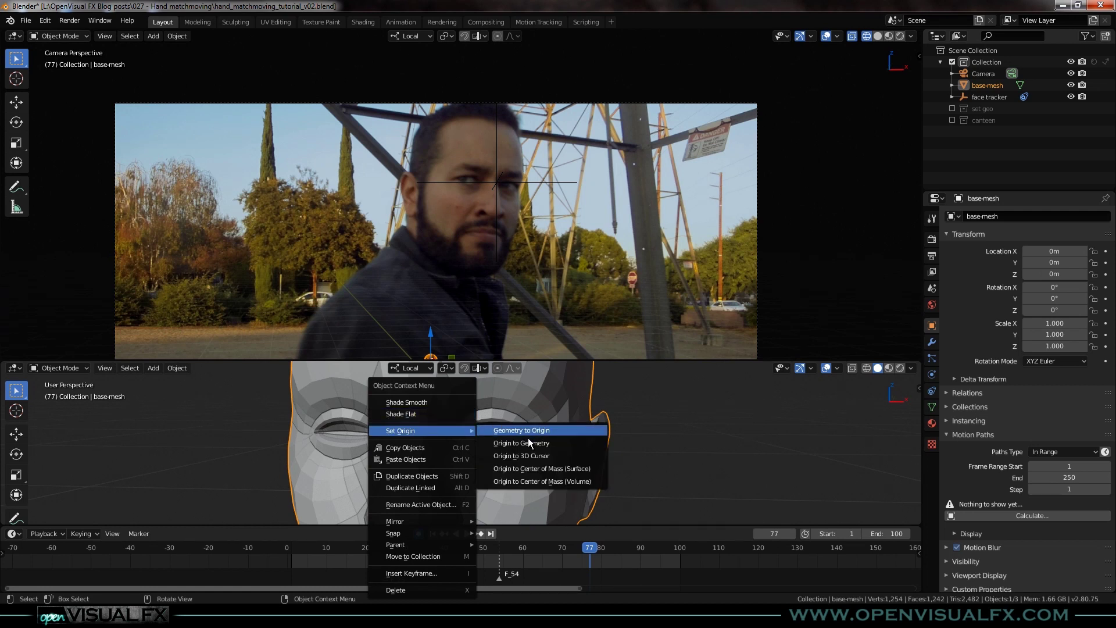
left_click(532, 455)
scroll(518, 463, "down", 4)
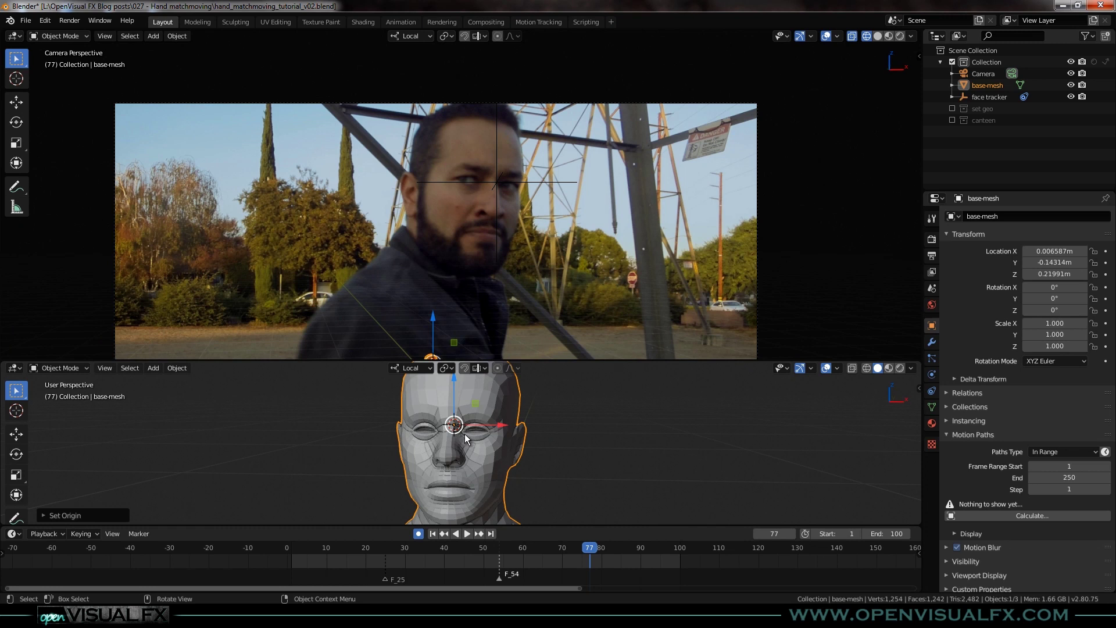
- Select the face tracker empty in the camera view and snap the 3D cursor to it
left_click(504, 176)
left_click(497, 179)
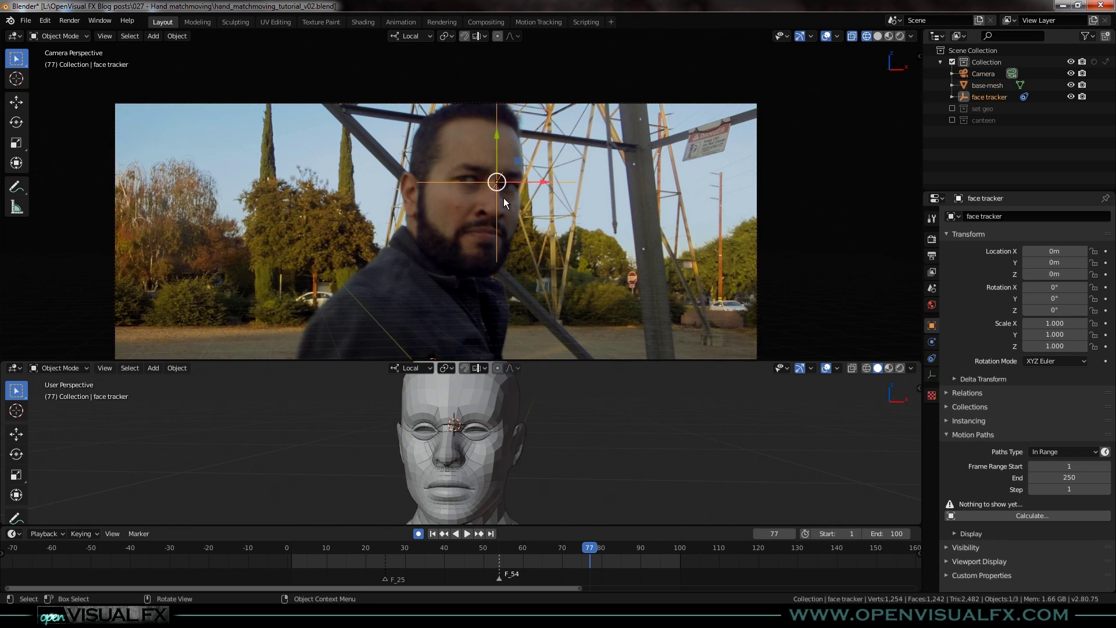
key("shift+s")
left_click(518, 287)
- Select the base-mesh head and snap it to the 3D cursor at the face tracker's position
left_click(478, 443)
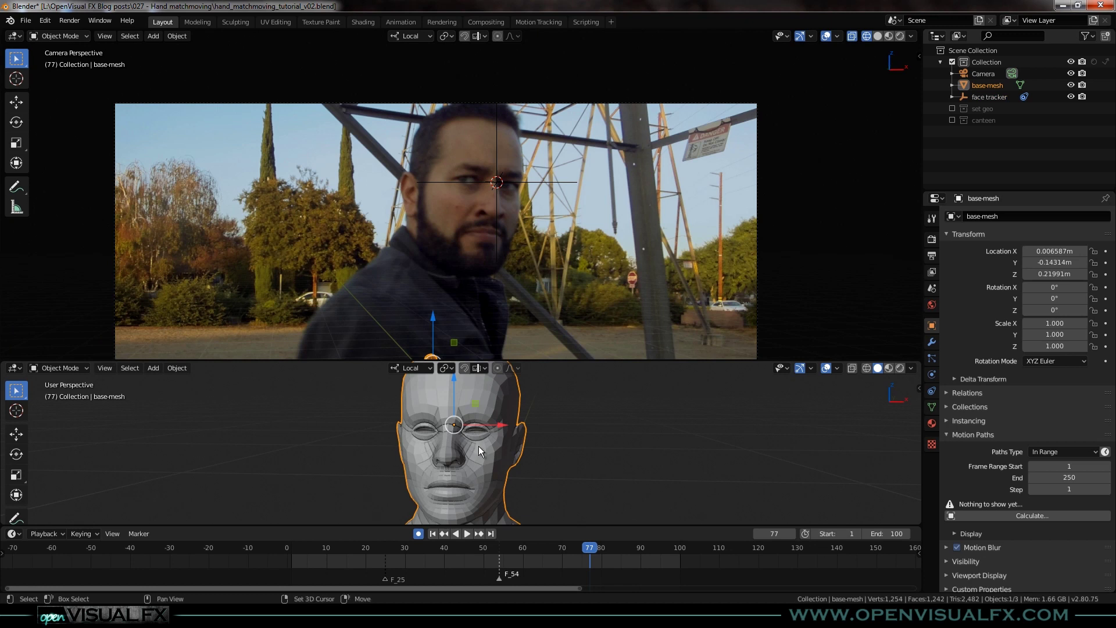
key("shift+s")
left_click(484, 379)
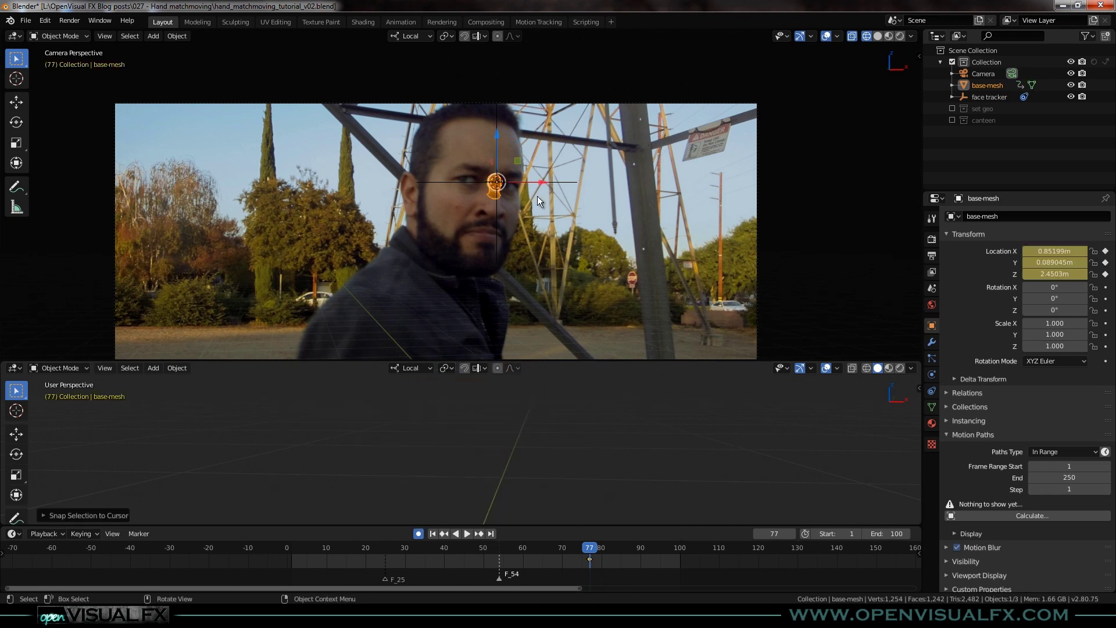
- Scale the head uniformly to about 10.61 so it roughly matches the size of the man's head in the camera view
scroll(492, 476, "down", 2)
key("KP_Decimal")
mouse_move(480, 447)
left_mouse_down()
mouse_move(492, 463)
mouse_move(460, 449)
left_mouse_up()
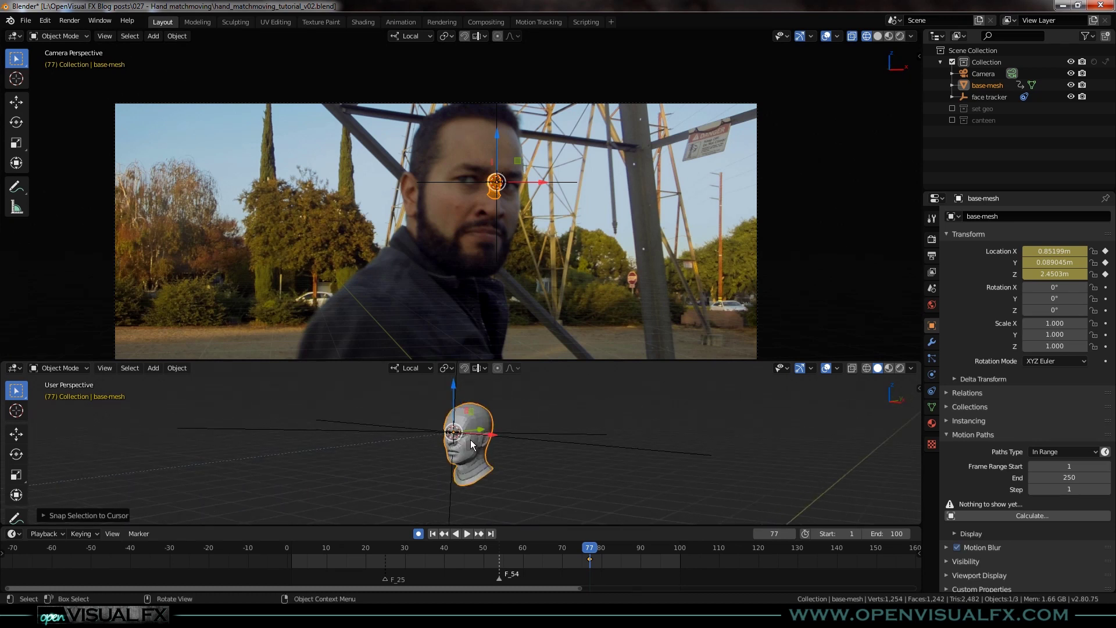
scroll(483, 195, "up", 1)
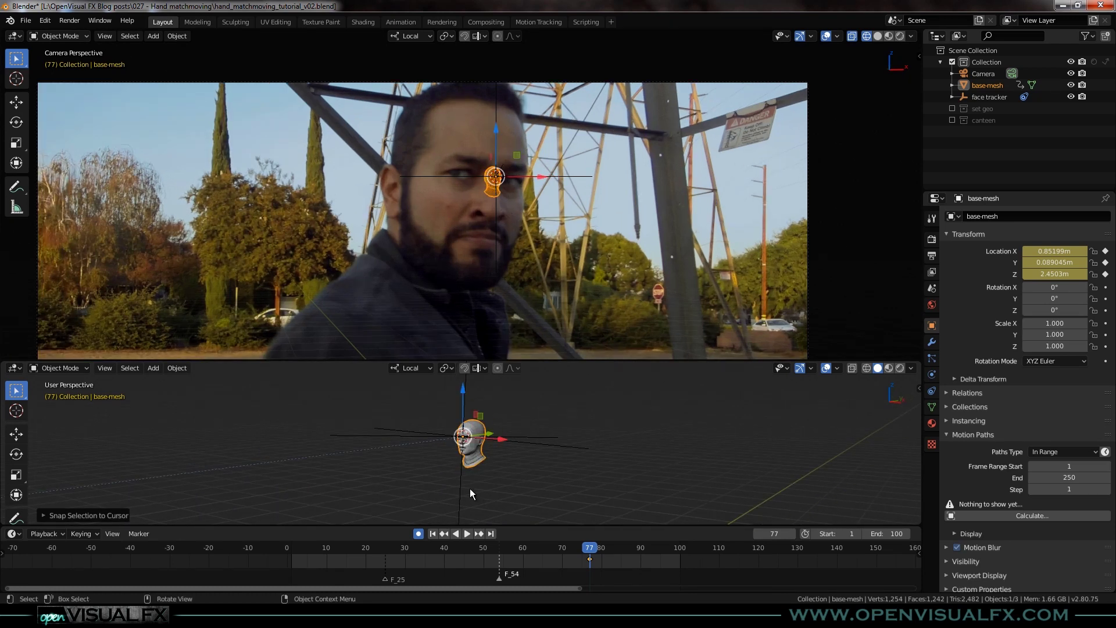
key("s")
left_click(646, 383)
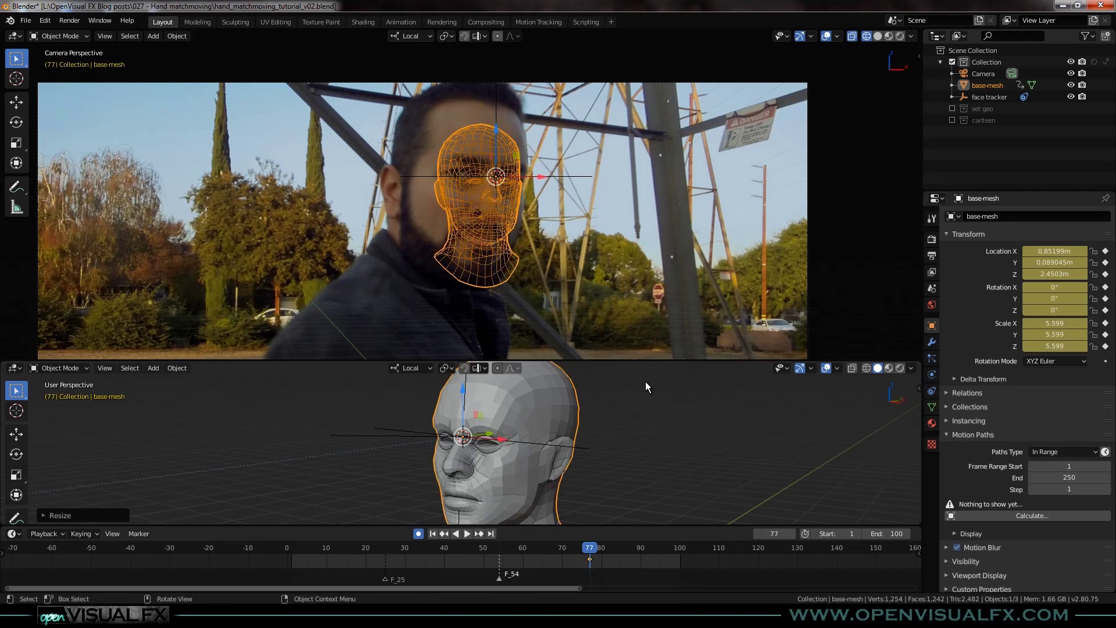
key("s")
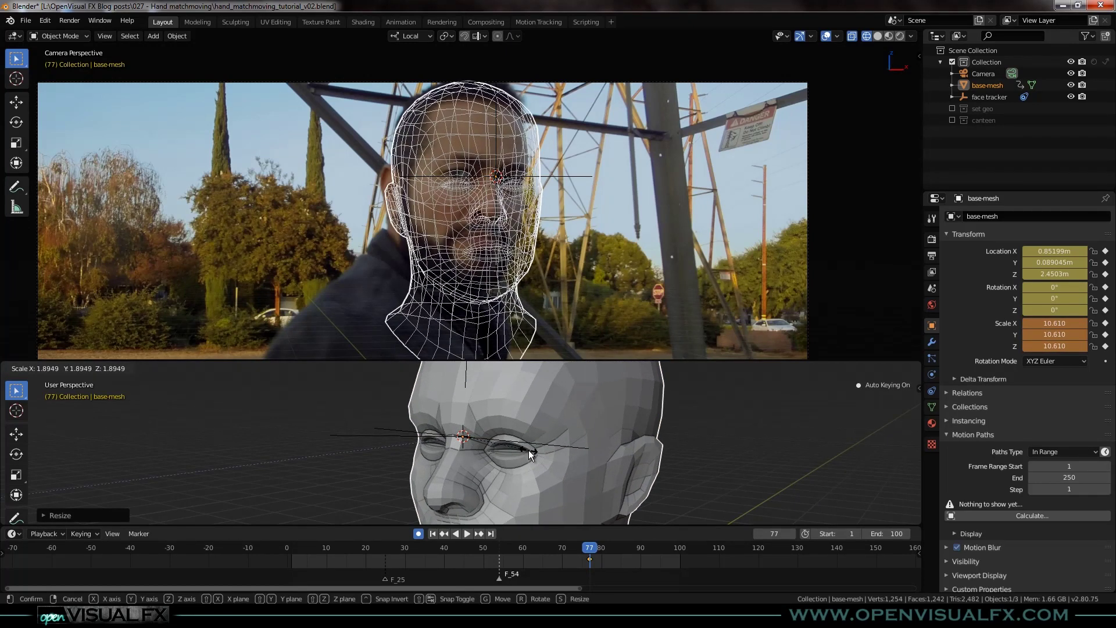
left_click(528, 450)
- Select the edge loop at the base of the neck, grow the selection four times, and delete the neck vertices
scroll(475, 232, "down", 1)
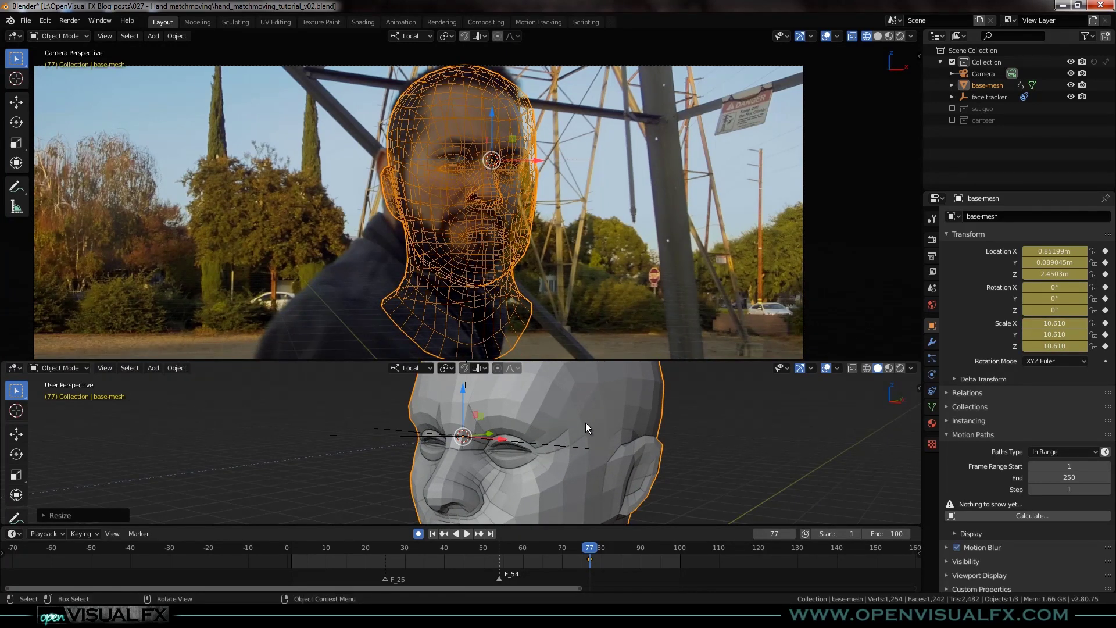
scroll(591, 441, "down", 3)
left_click_drag(597, 457, 535, 456)
key("Tab")
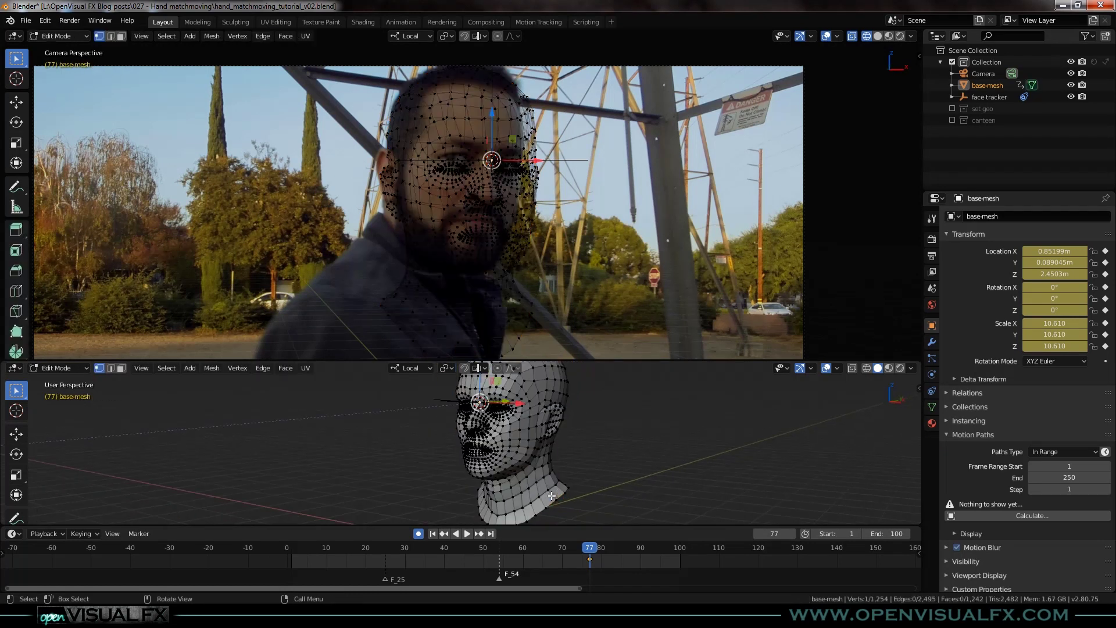
left_click(549, 500, "alt")
left_click_drag(535, 493, 561, 473)
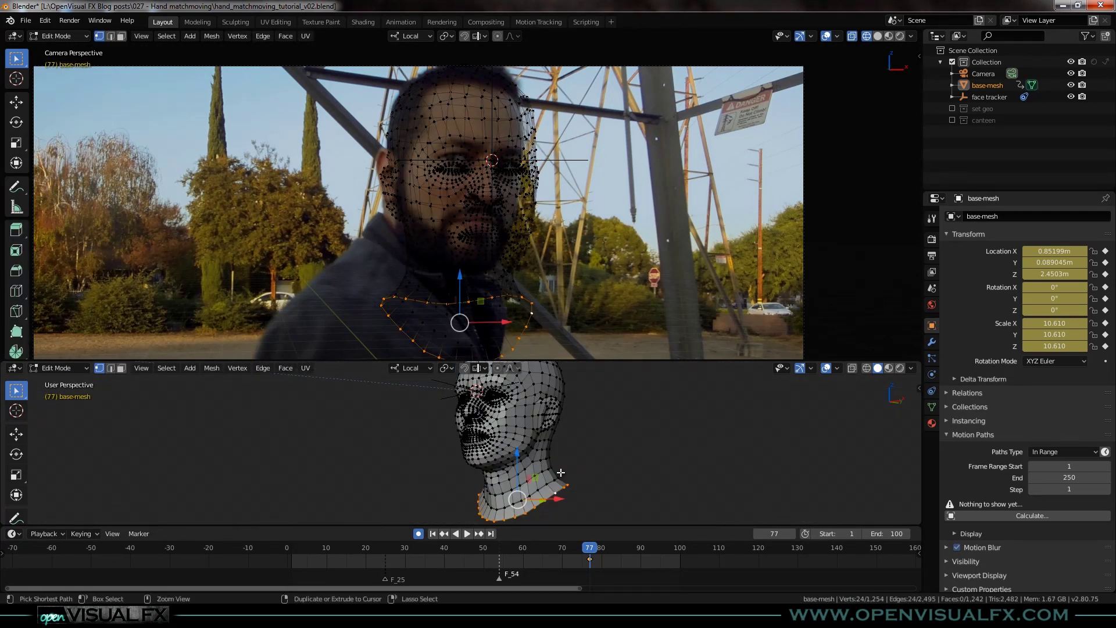
key("ctrl+KP_Add")
key("ctrl+KP_Add")
key("ctrl+KP_Add")
key("ctrl+KP_Add")
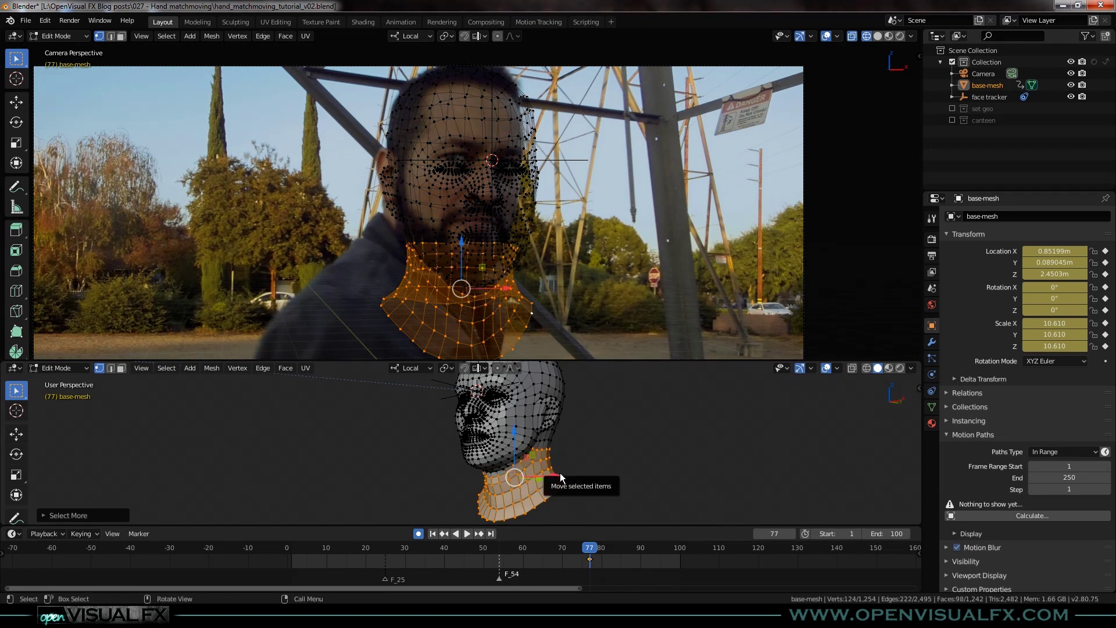
key("x")
left_click(531, 454)
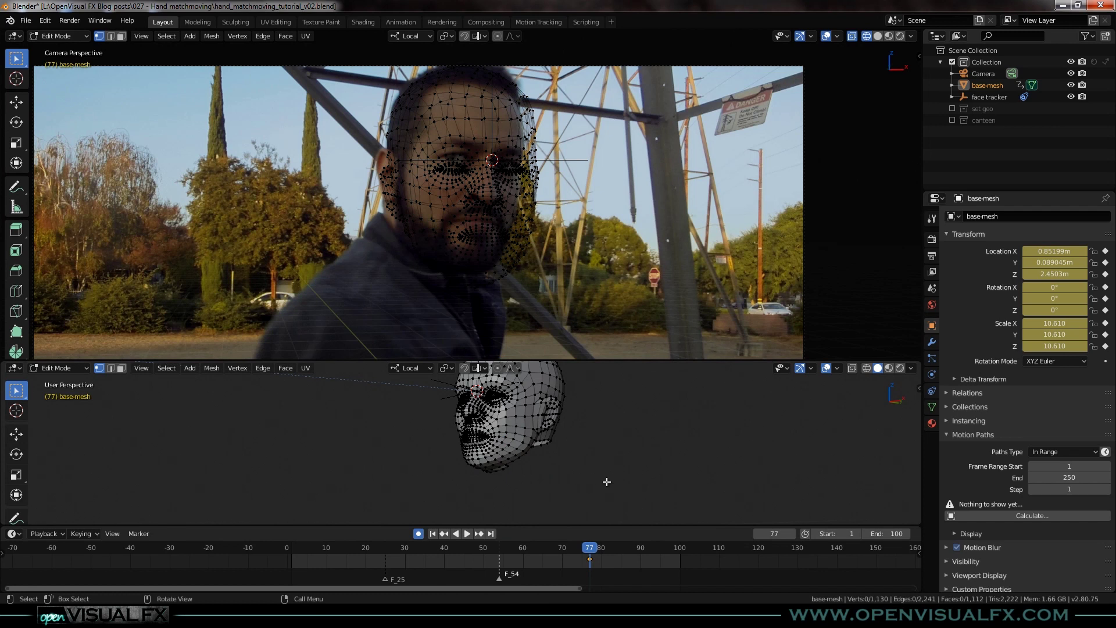
- Show the head in wireframe from the right orthographic view and maximize that viewport
left_click_drag(590, 432, 516, 453)
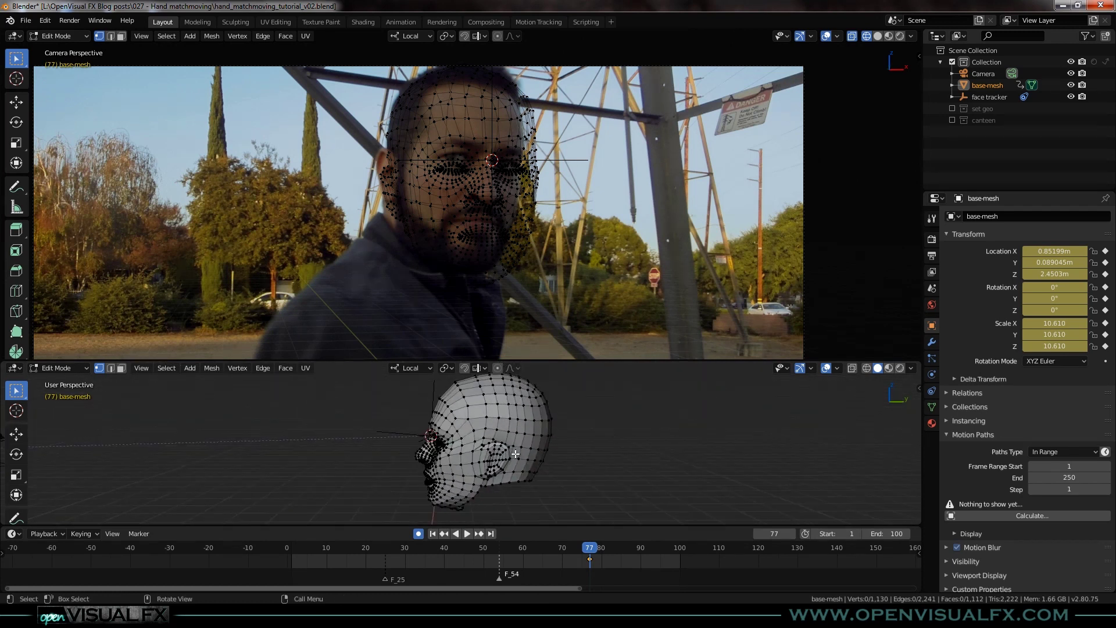
key("KP_3")
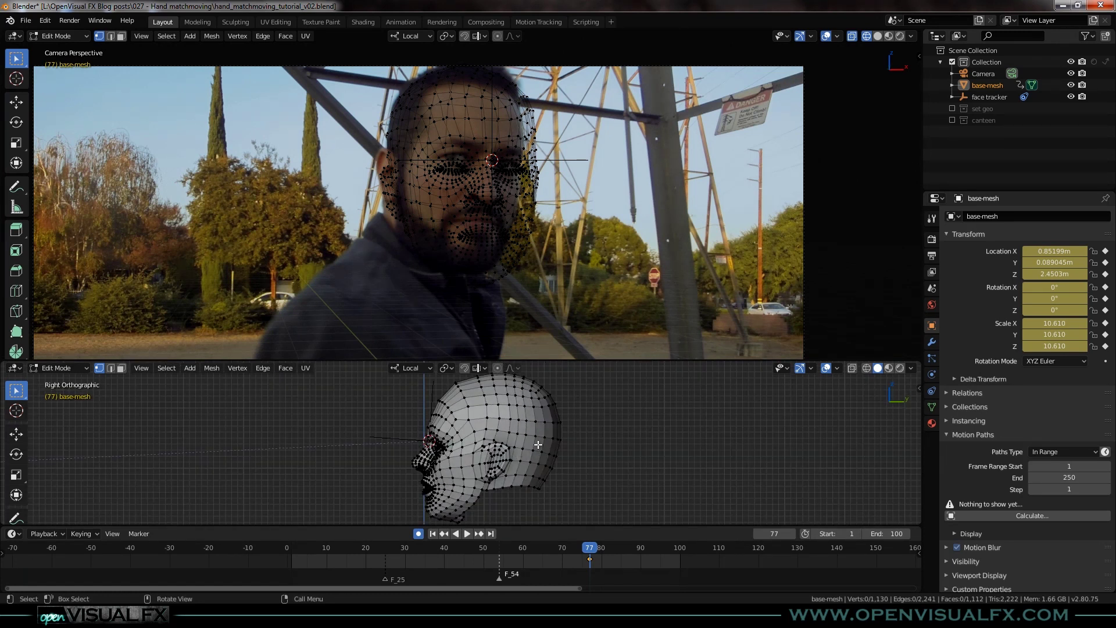
key("z")
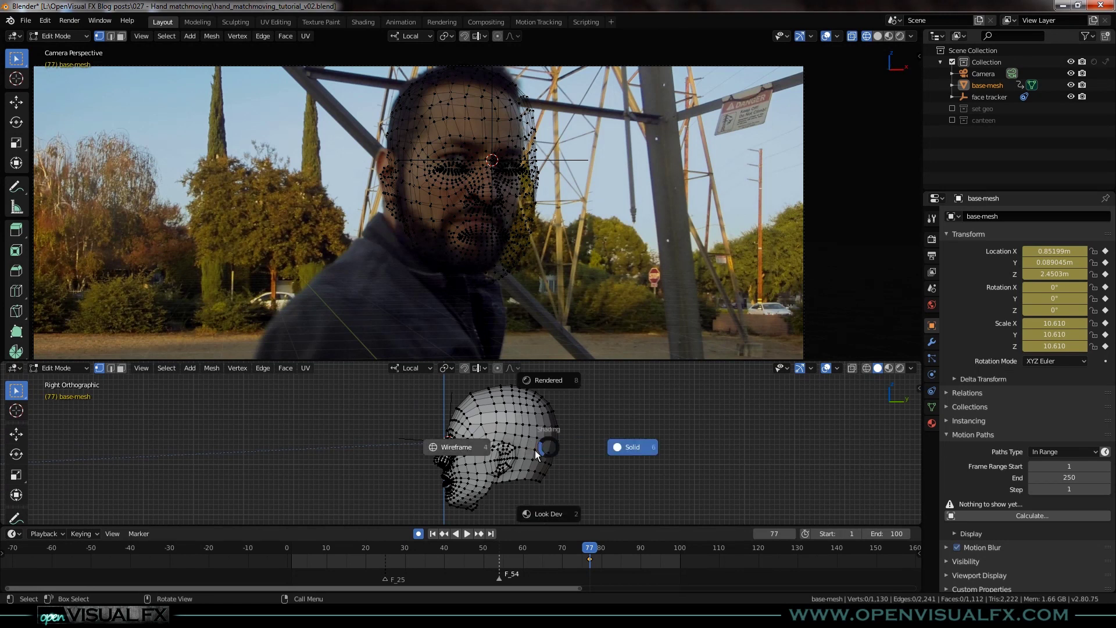
left_click(460, 447)
scroll(563, 454, "up", 2)
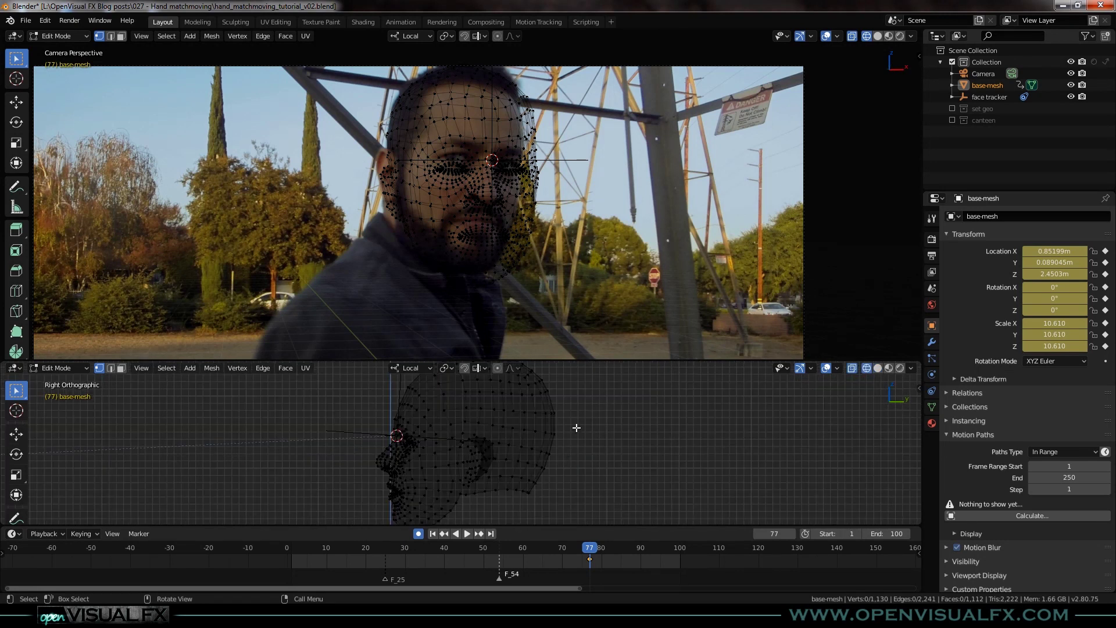
key("ctrl+space")
- Circle-select the vertices of the back of the head, from the crown down to the nape behind the ear
key("c")
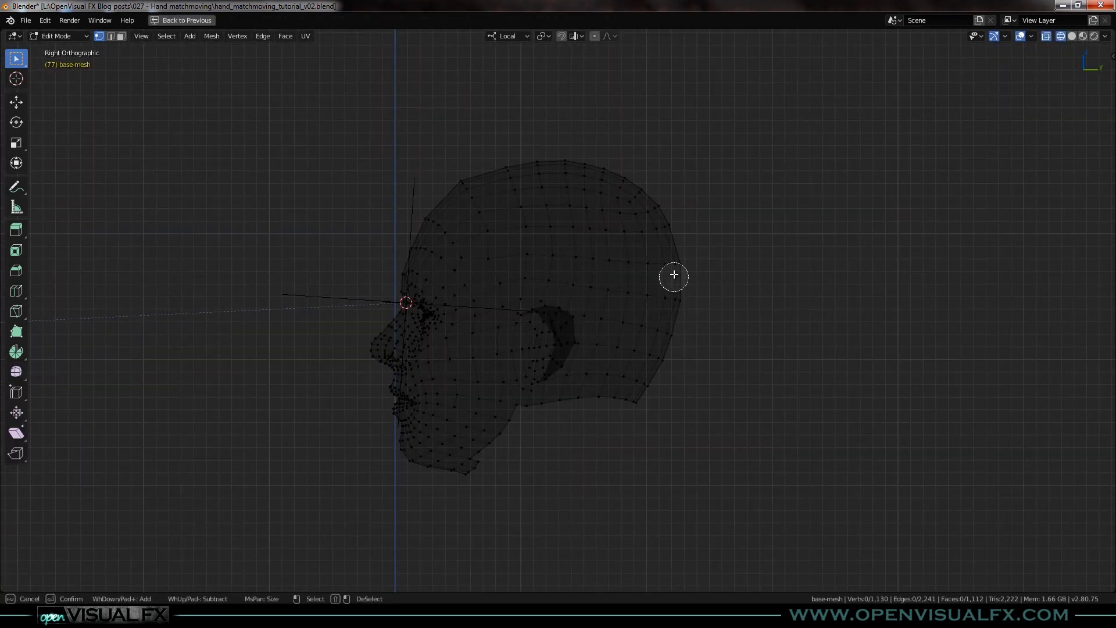
scroll(671, 199, "down", 8)
mouse_move(621, 149)
left_mouse_down()
mouse_move(695, 351)
mouse_move(653, 242)
mouse_move(639, 326)
mouse_move(605, 407)
mouse_move(623, 281)
mouse_move(589, 164)
mouse_move(579, 214)
mouse_move(580, 163)
mouse_move(599, 256)
mouse_move(578, 254)
left_mouse_up()
scroll(613, 412, "up", 3)
mouse_move(608, 424)
left_mouse_down()
mouse_move(585, 424)
mouse_move(578, 393)
mouse_move(540, 421)
left_mouse_up()
scroll(566, 466, "up", 1)
right_click(598, 404)
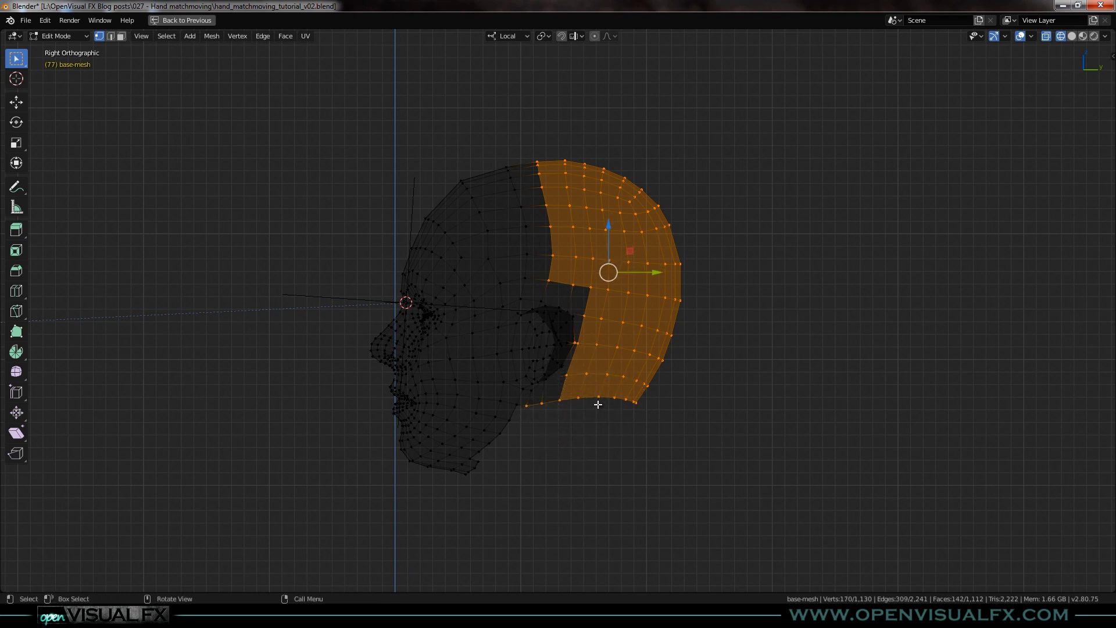
- Return to solid shading and add the missed vertices behind the head's right ear to the selection
scroll(634, 347, "up", 4)
left_click_drag(625, 349, 650, 351)
left_click(519, 353, "shift")
key("z")
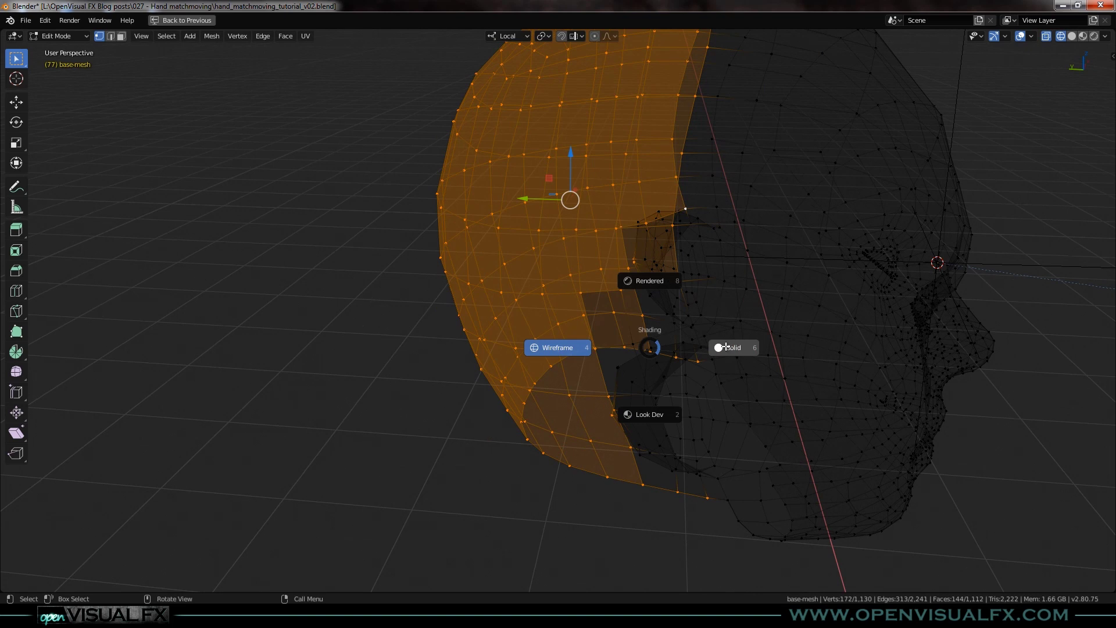
left_click(726, 347)
left_click(645, 340, "shift")
left_click(674, 324, "shift")
left_click_drag(611, 399, 606, 337)
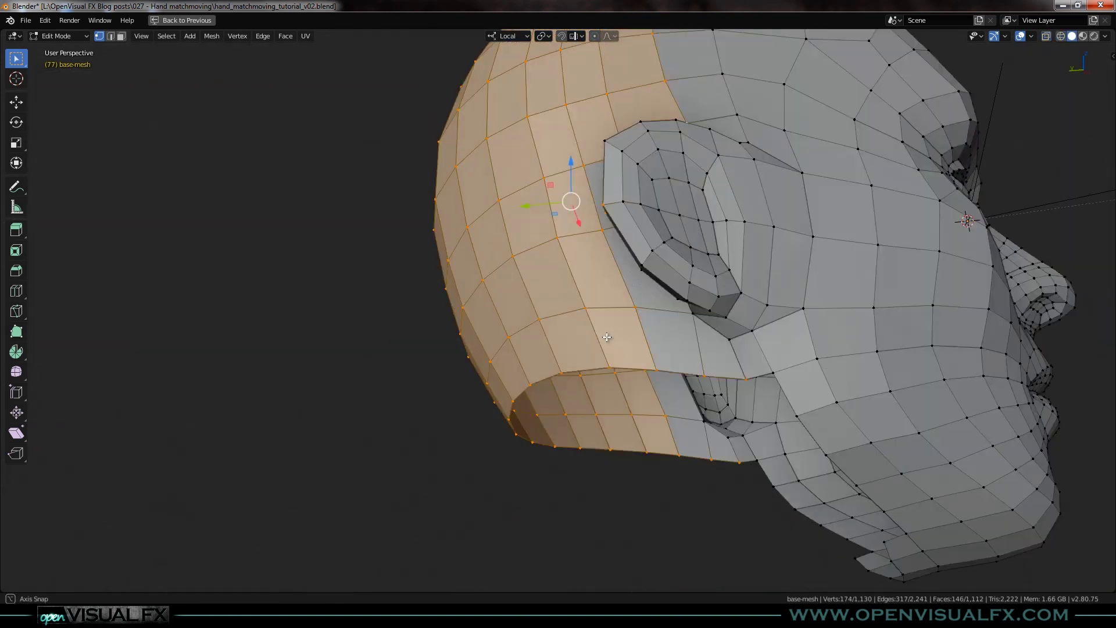
- Add the vertices below the right ear, along the open edge toward the jaw, to the selection
left_click_drag(731, 343, 761, 442)
left_click(781, 336, "shift")
left_click(805, 363, "shift")
left_click(737, 418, "shift")
key("f")
left_click(773, 441, "shift")
left_click(788, 478, "shift")
- Switch to face selection and add the faces below, behind and above the head's left ear to the selection
left_click_drag(722, 485, 507, 474)
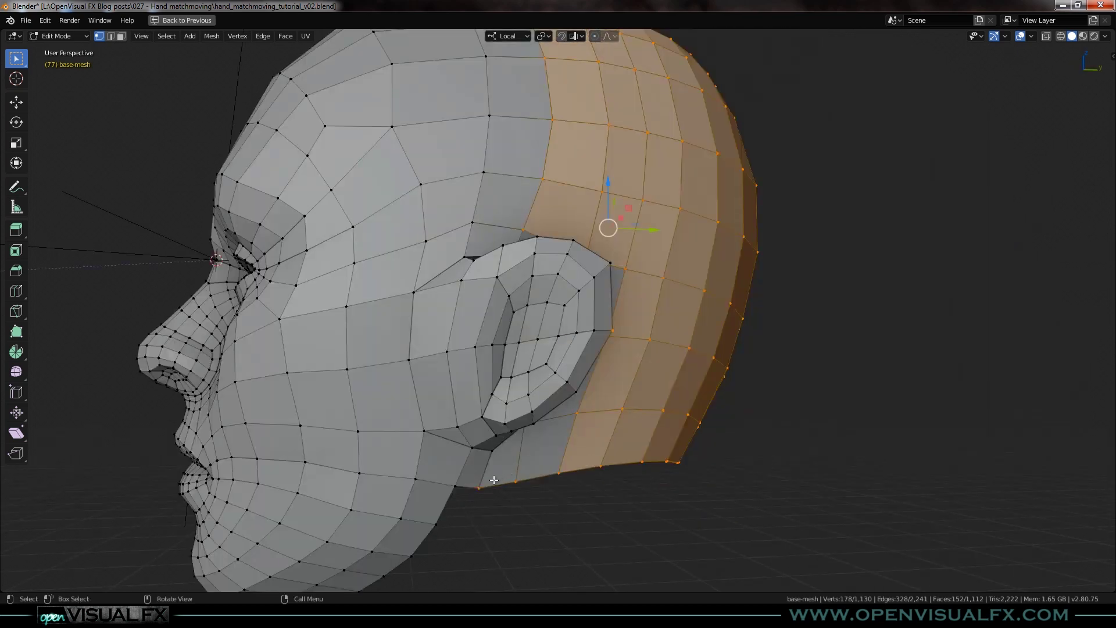
left_click(460, 486, "shift")
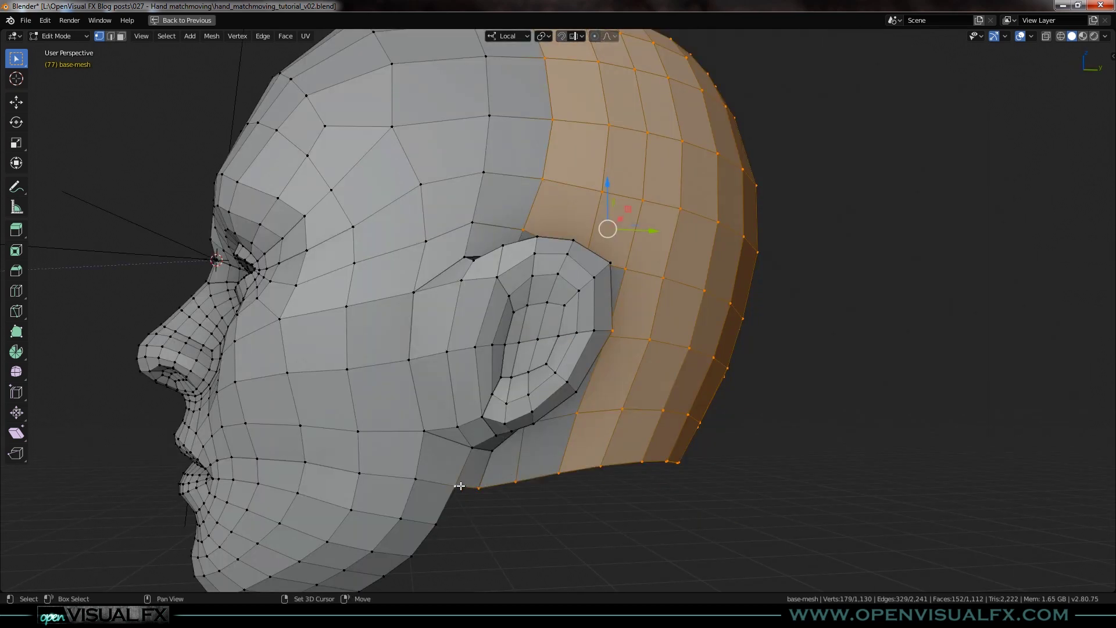
key("3")
left_click(499, 463, "shift")
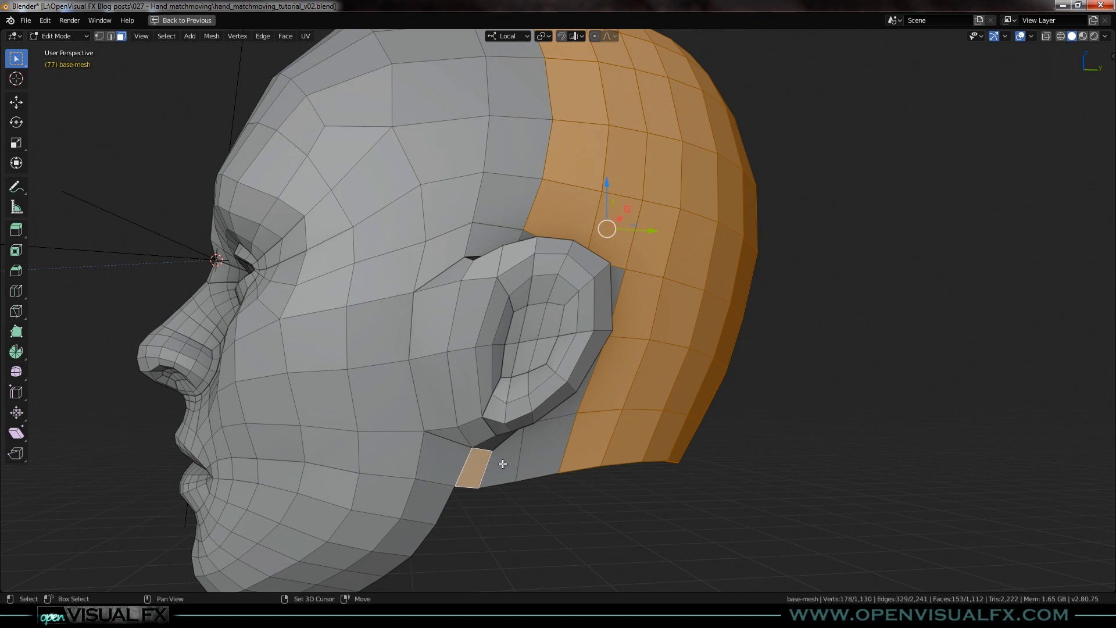
left_click(546, 462, "ctrl")
left_click_drag(546, 462, 577, 344)
left_click(451, 318, "shift")
scroll(561, 334, "down", 4)
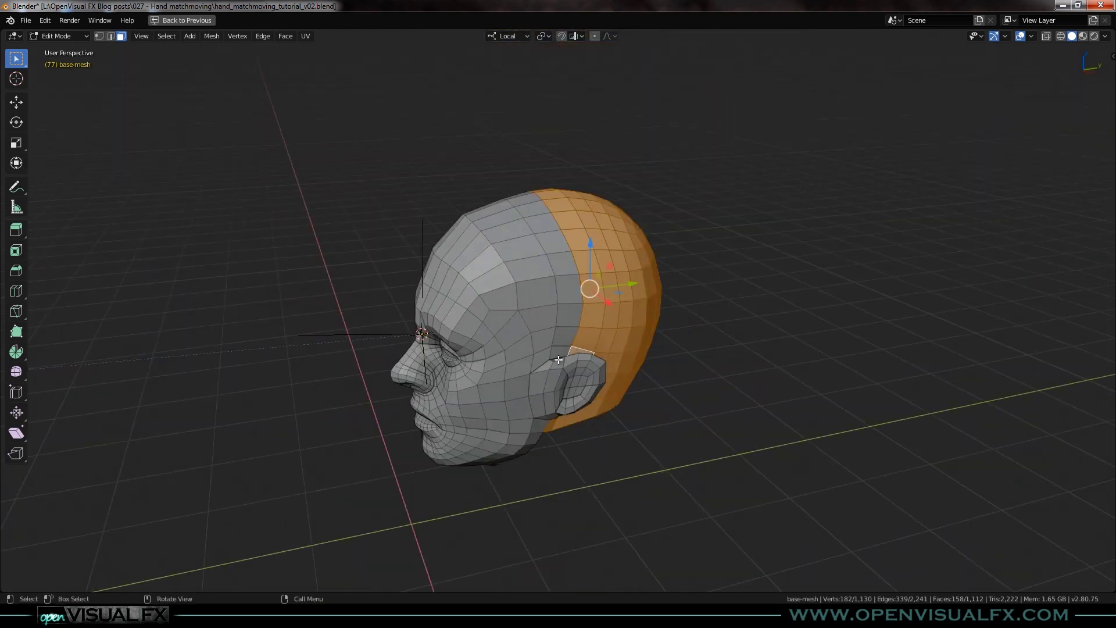
- Return to the full workspace layout and separate the selected back-of-head faces into their own object
key("ctrl+space")
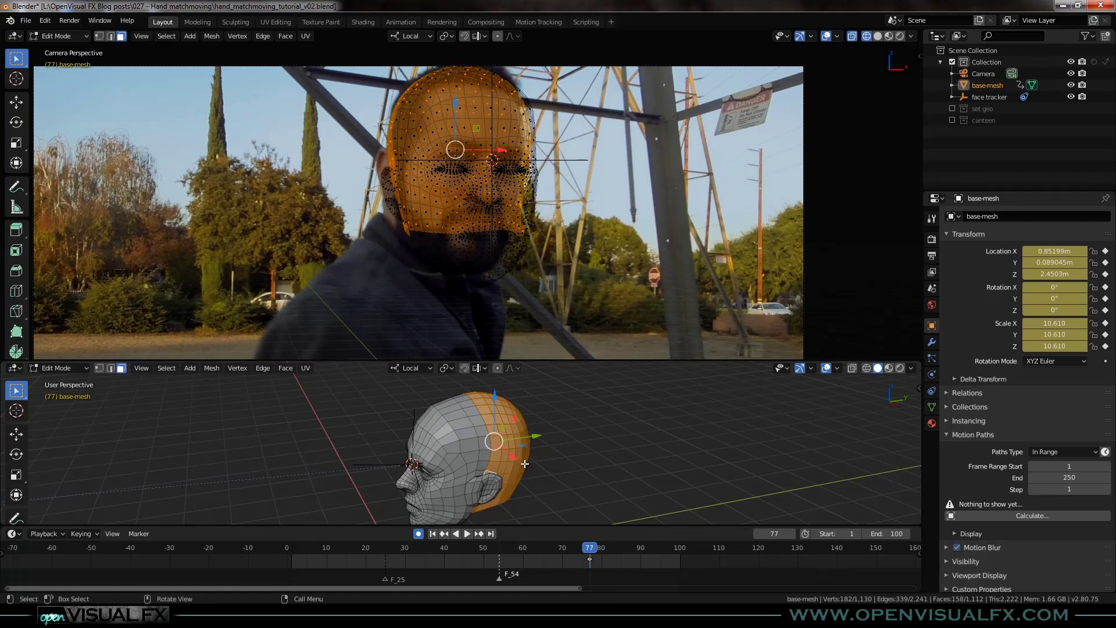
key("p")
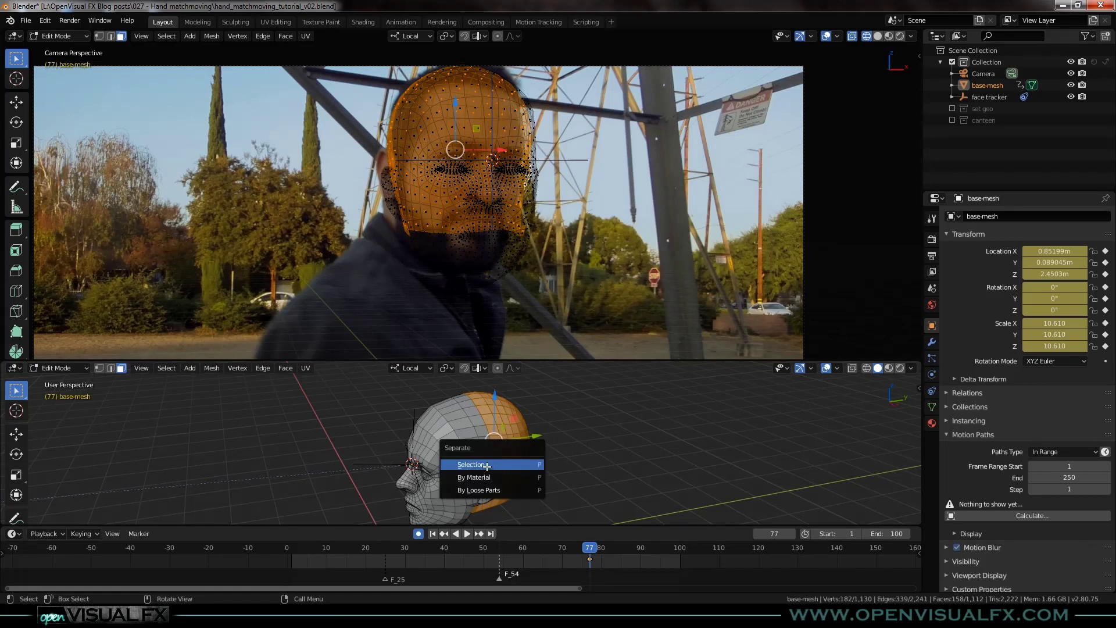
left_click(487, 465)
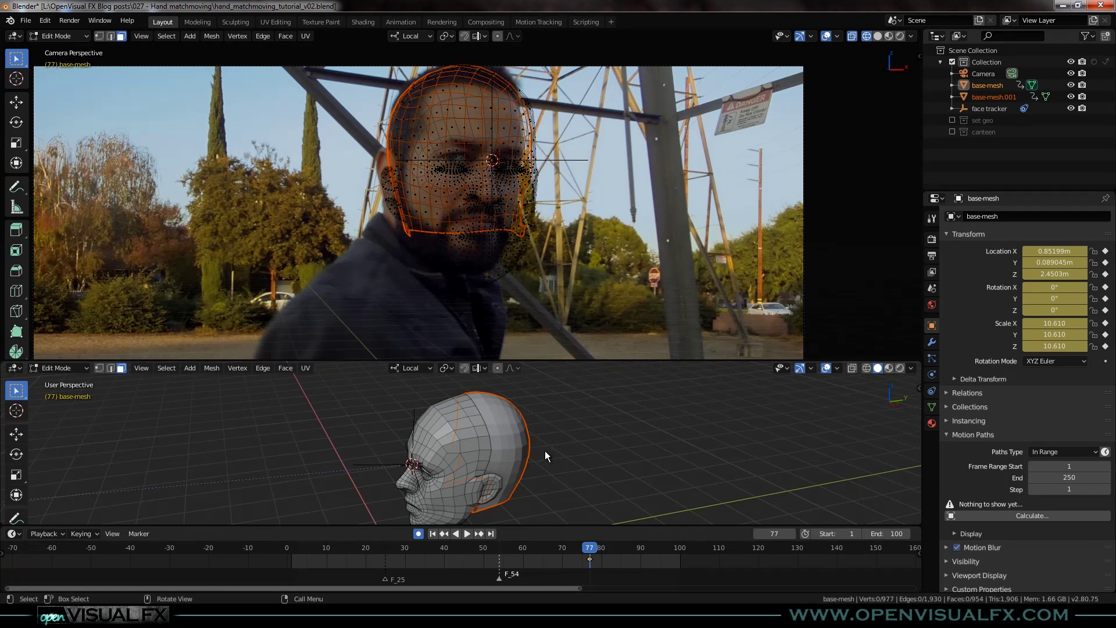
- In Object Mode, parent the separated back of the head to the front head mesh with the Object option
key("Tab")
left_click(479, 436)
left_click(508, 432)
left_click(510, 431)
left_click(449, 416, "shift")
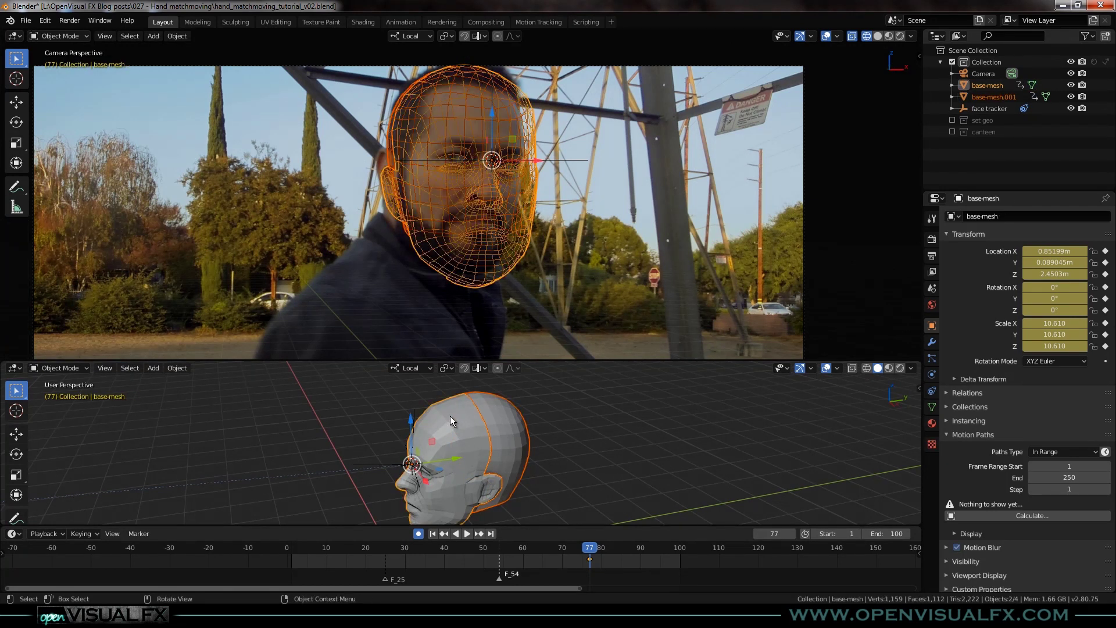
key("ctrl+p")
left_click(455, 419)
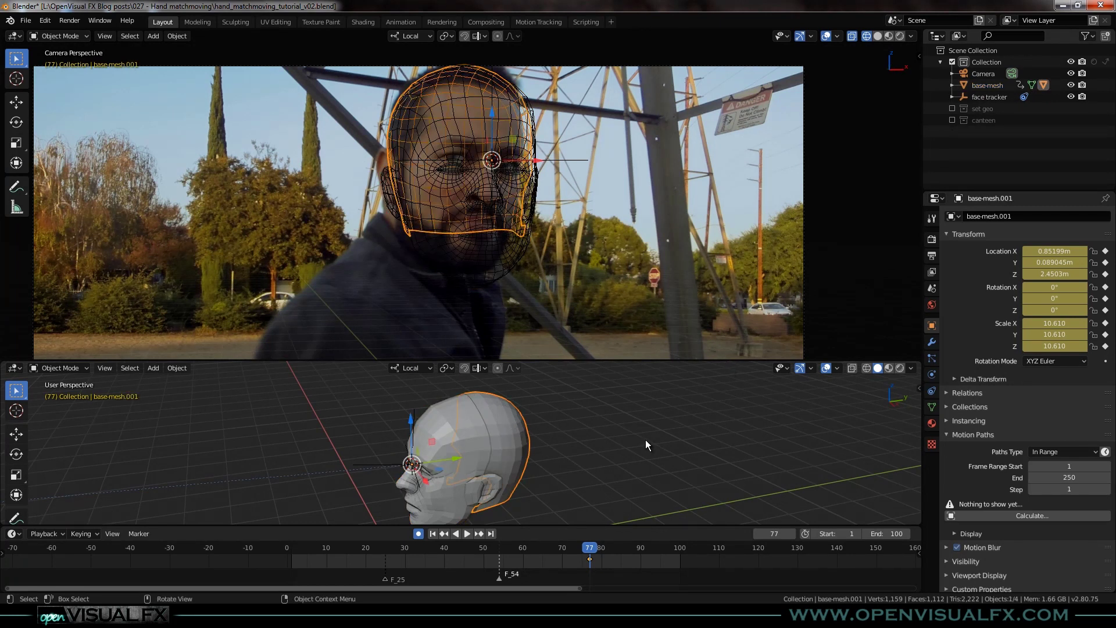
- Move both head pieces into a new collection named "head geo" and expand the base-mesh hierarchy
left_click(449, 412, "shift")
key("m")
left_click(608, 462)
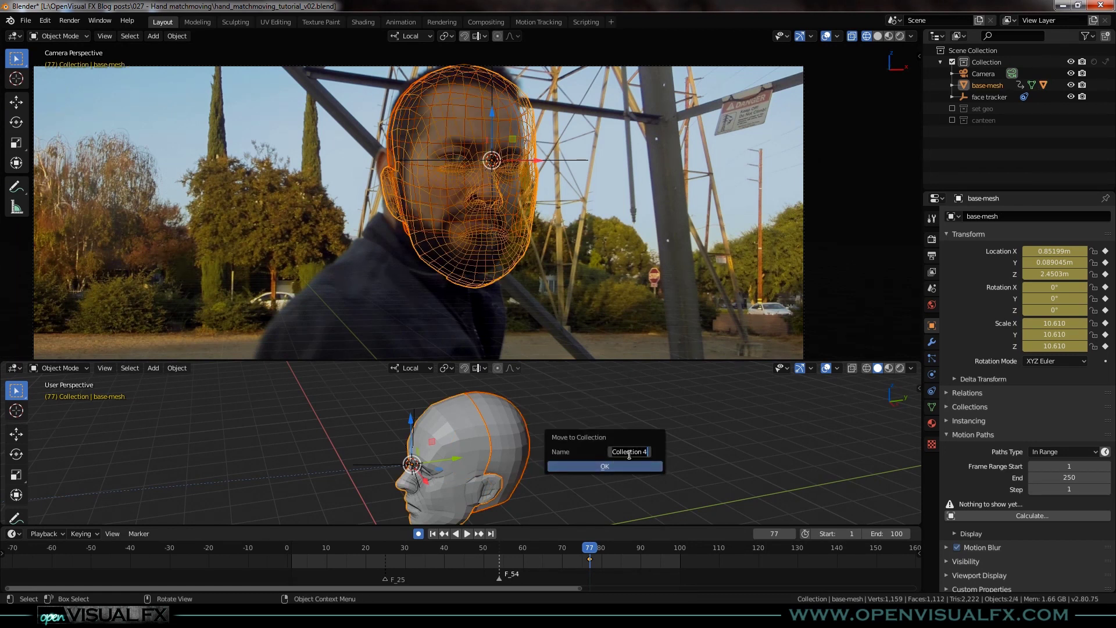
type("hea")
key("Return")
left_click(952, 132)
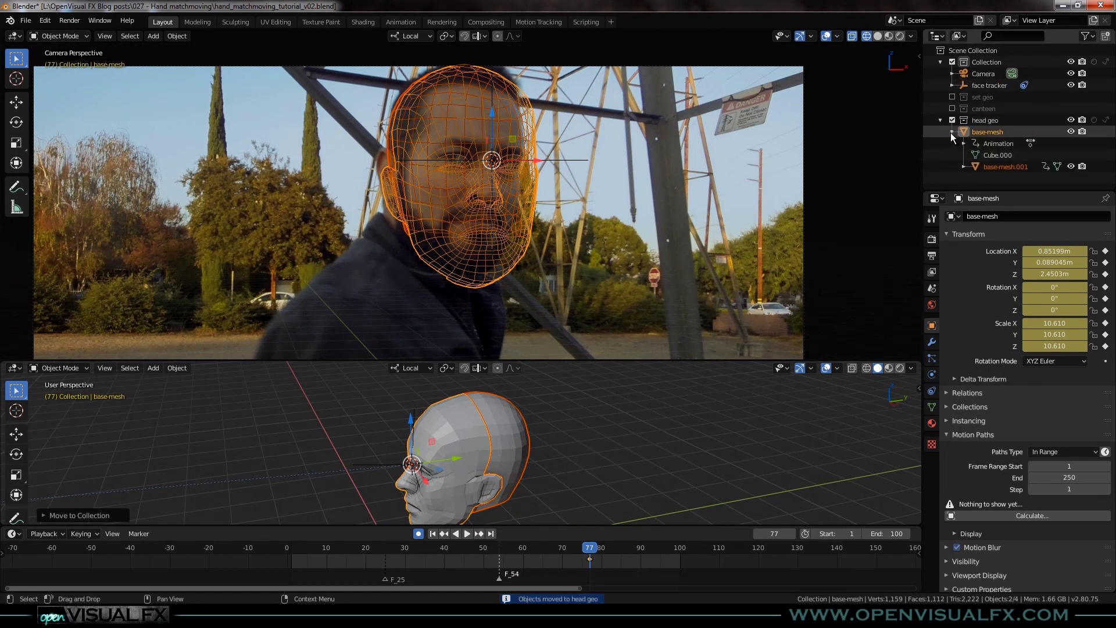
- Rename the separated back-of-head object as "head back"
left_click(515, 468)
double_click(1004, 215)
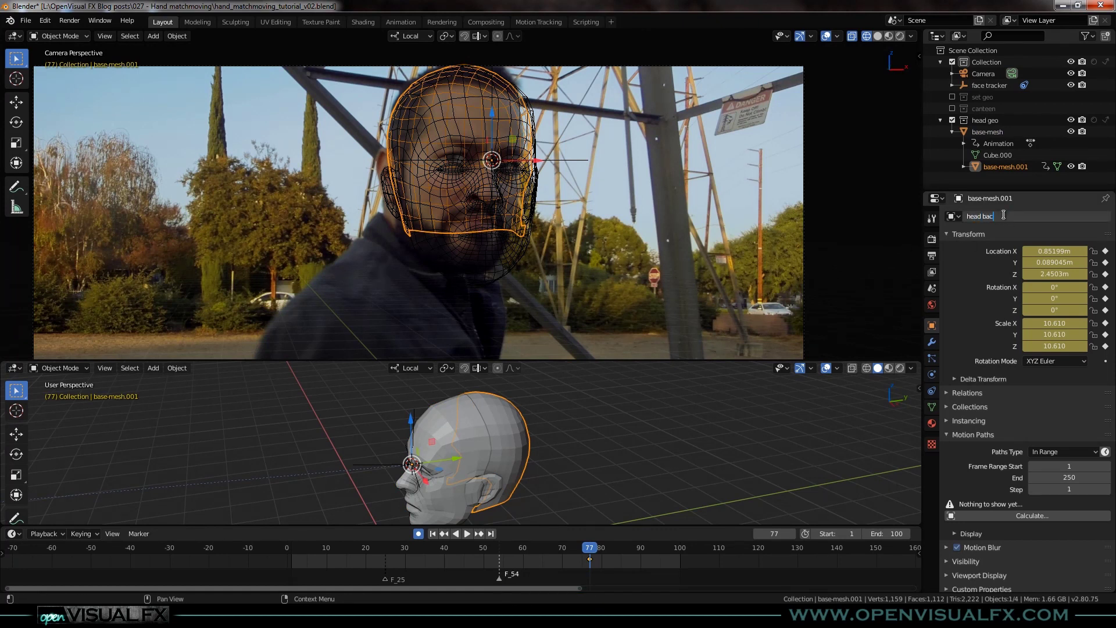
type("ck")
key("Return")
- Rename the face part of the mesh as "head front" and hide the head back object
left_click(430, 420)
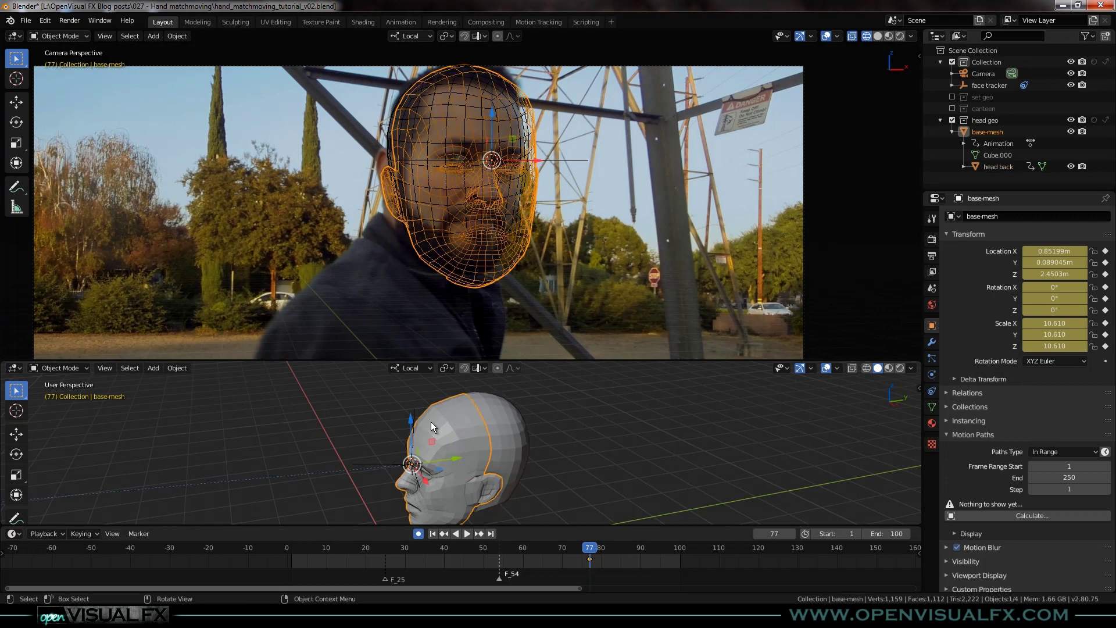
left_click(973, 215)
type("head front")
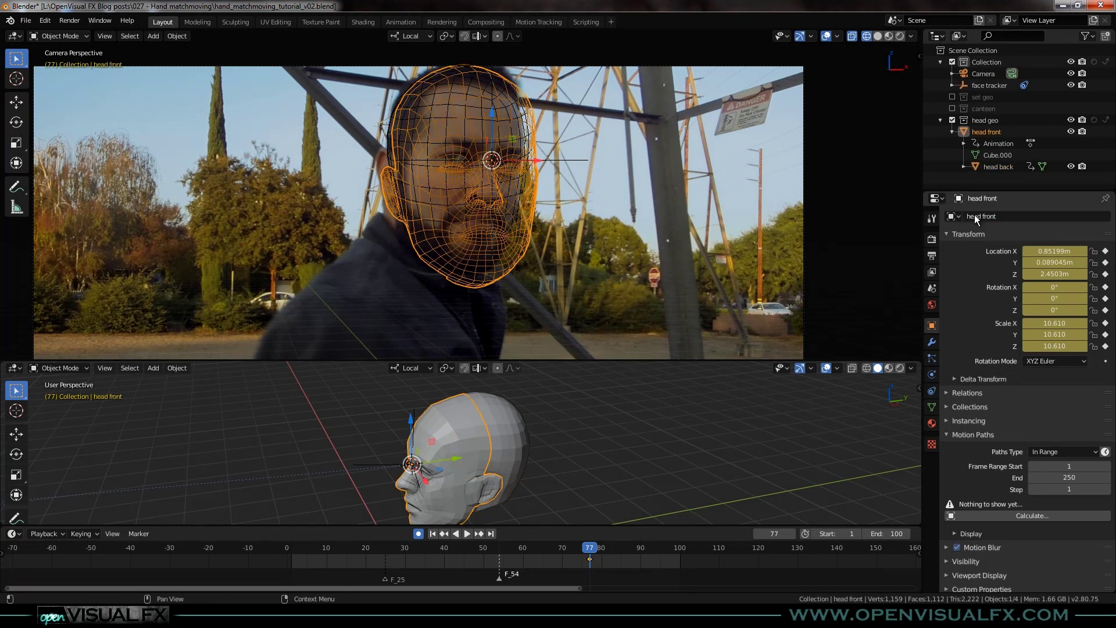
key("Return")
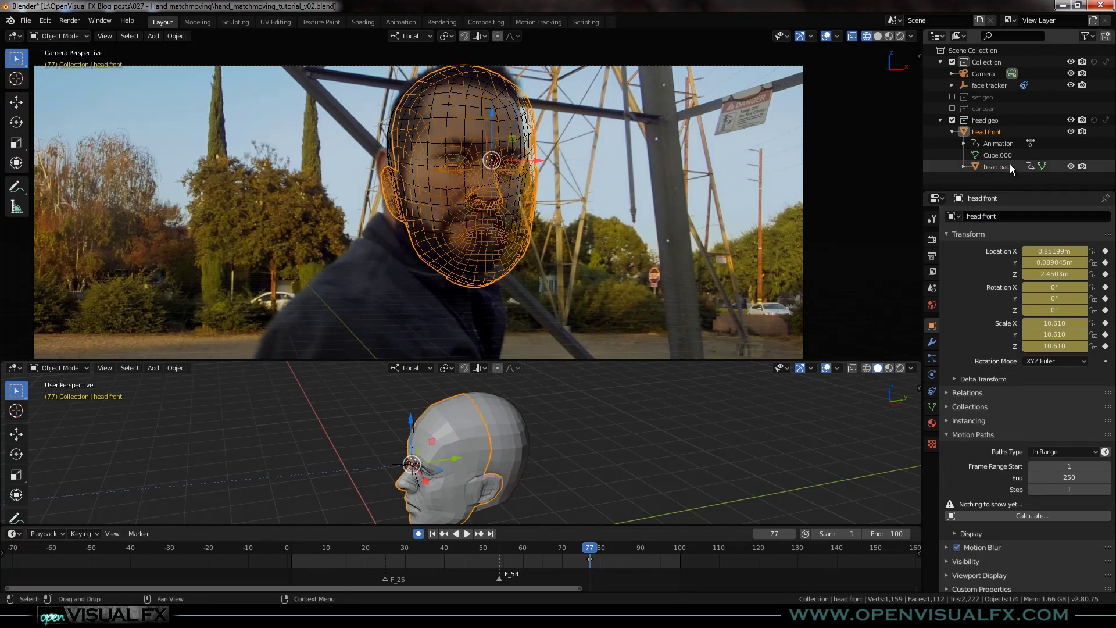
left_click(1073, 166)
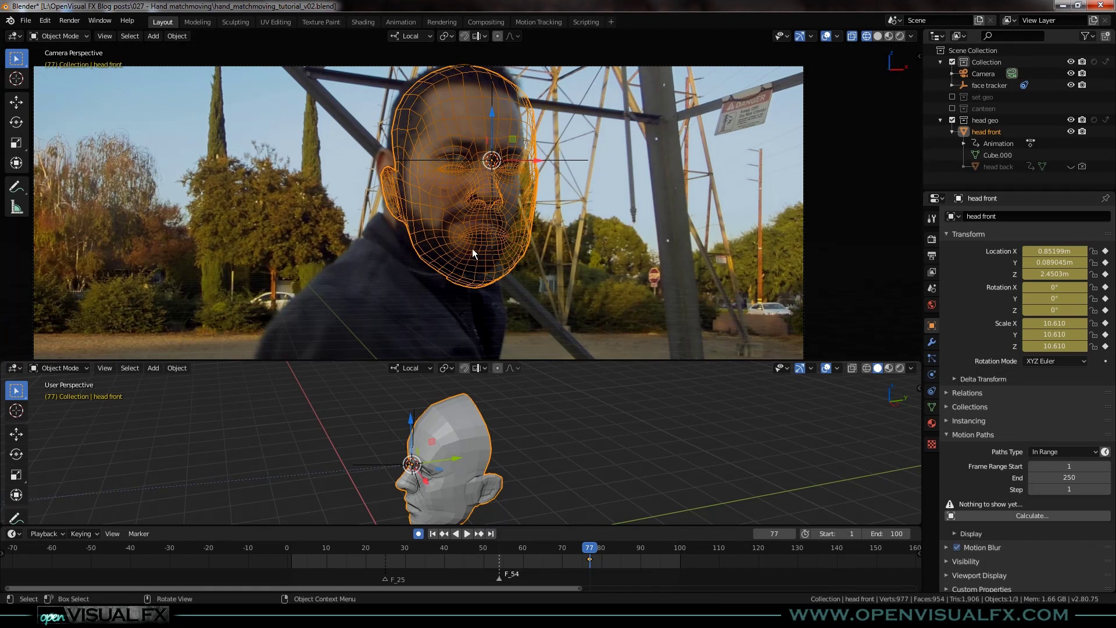
- Move the head front mesh up along Z to 2.5082 m so its eyes line up with the actor's in the camera view
scroll(472, 249, "up", 3)
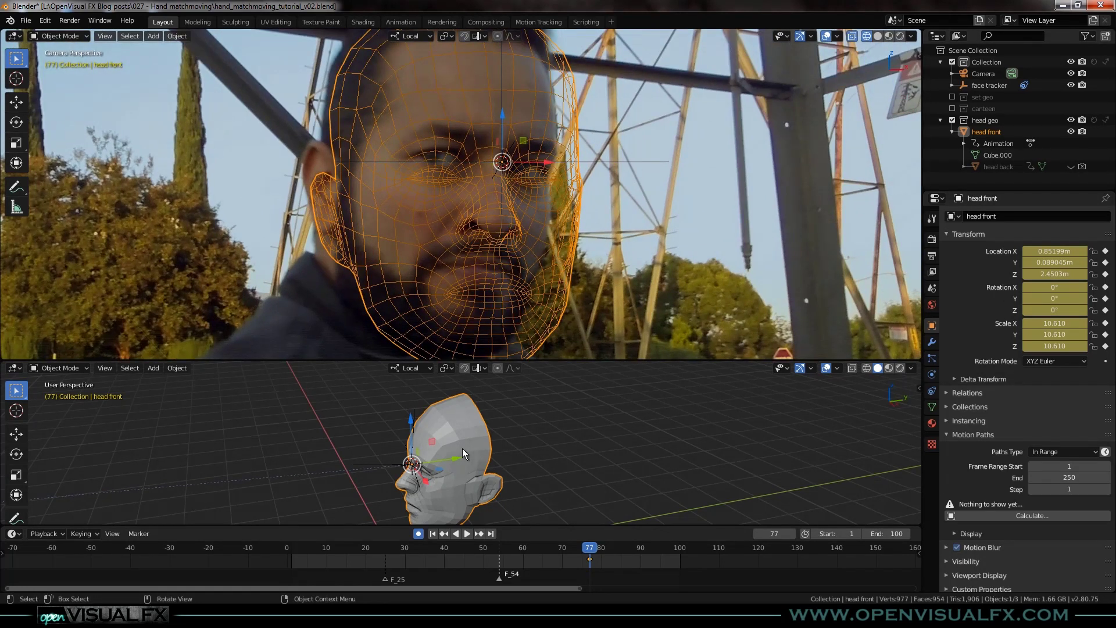
scroll(462, 448, "down", 2)
scroll(470, 249, "up", 2)
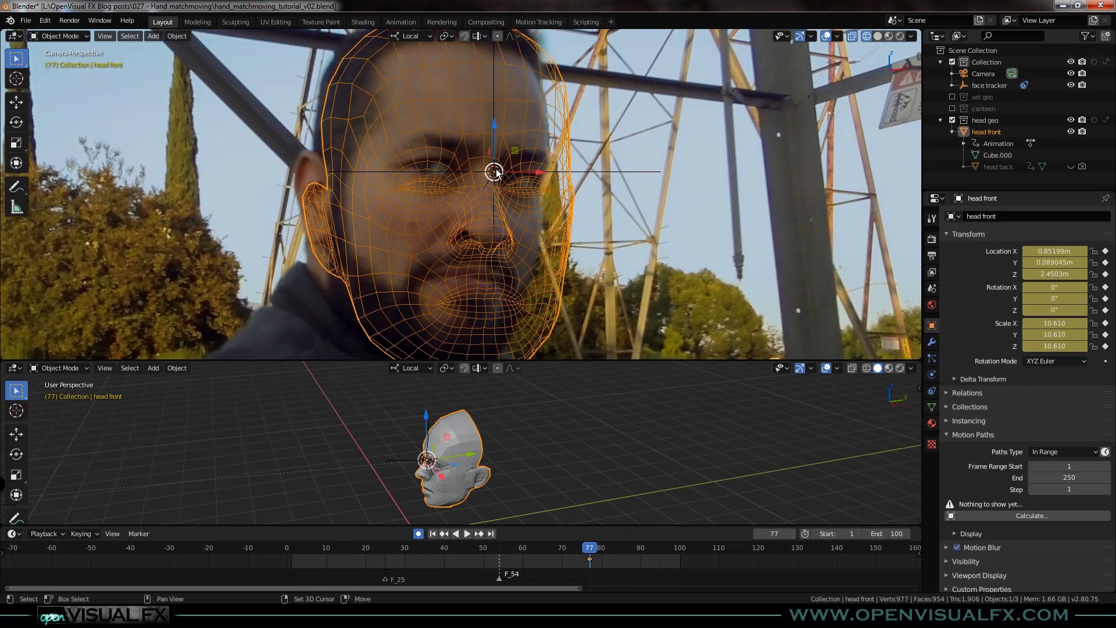
scroll(496, 183, "down", 3)
scroll(482, 185, "up", 1)
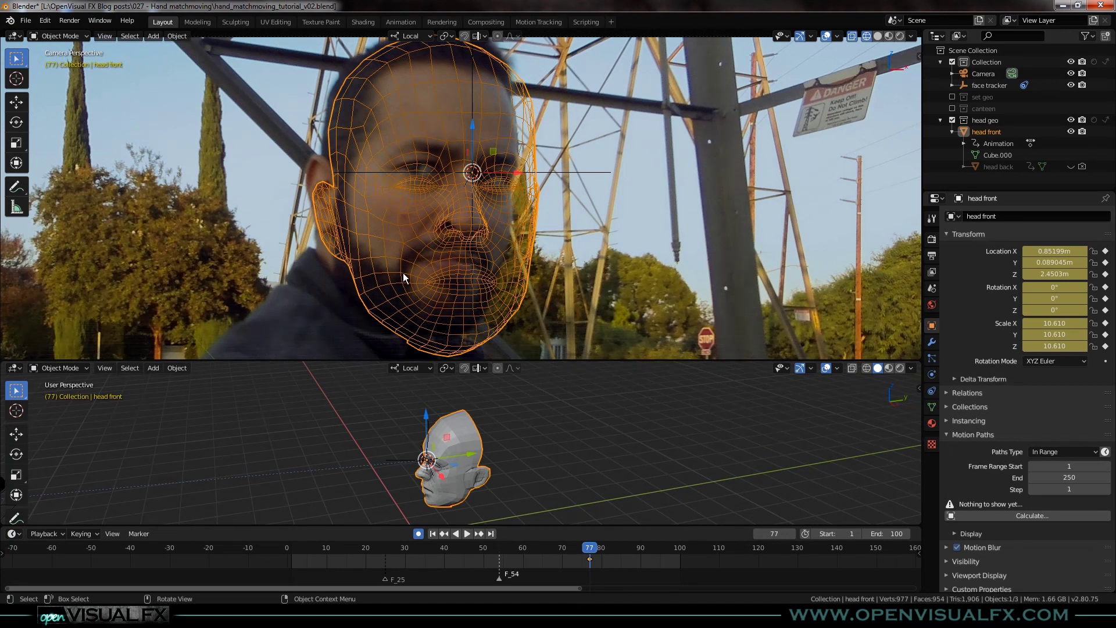
scroll(464, 194, "up", 5)
scroll(464, 194, "down", 2)
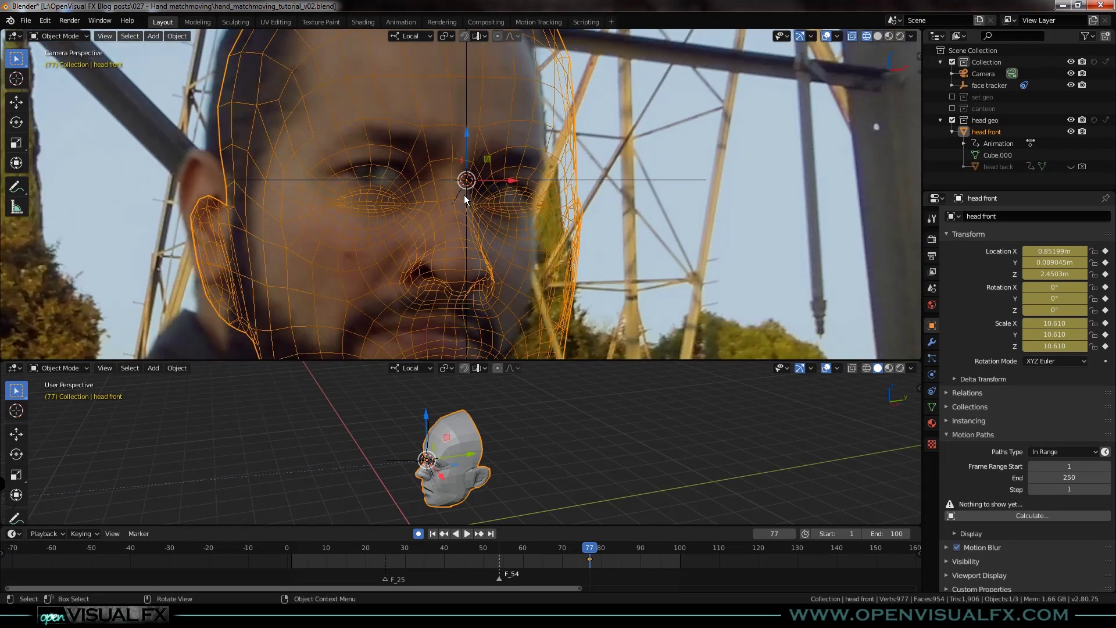
scroll(473, 215, "down", 2)
key("g")
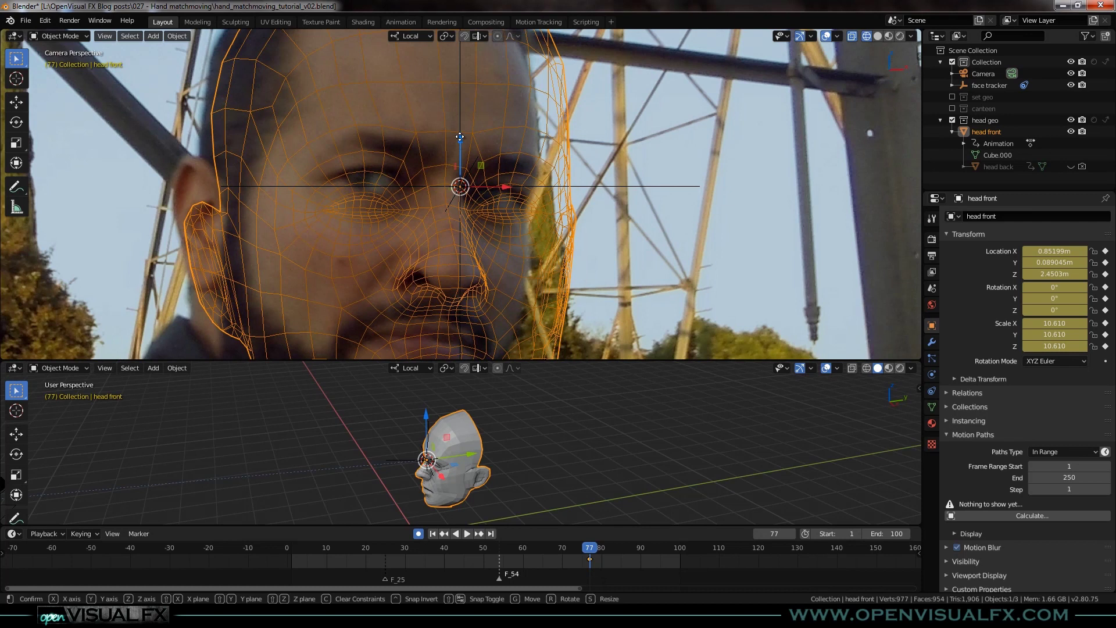
key("z")
key("z")
left_click(459, 127)
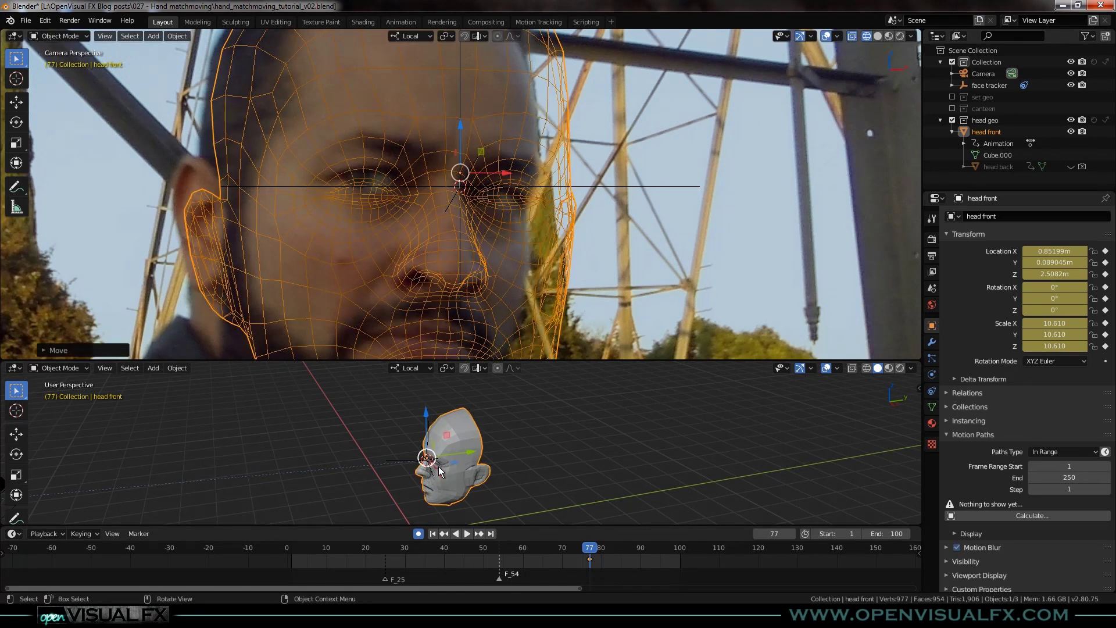
- Parent the head front mesh to the face tracker empty with the Object option
scroll(430, 467, "up", 2)
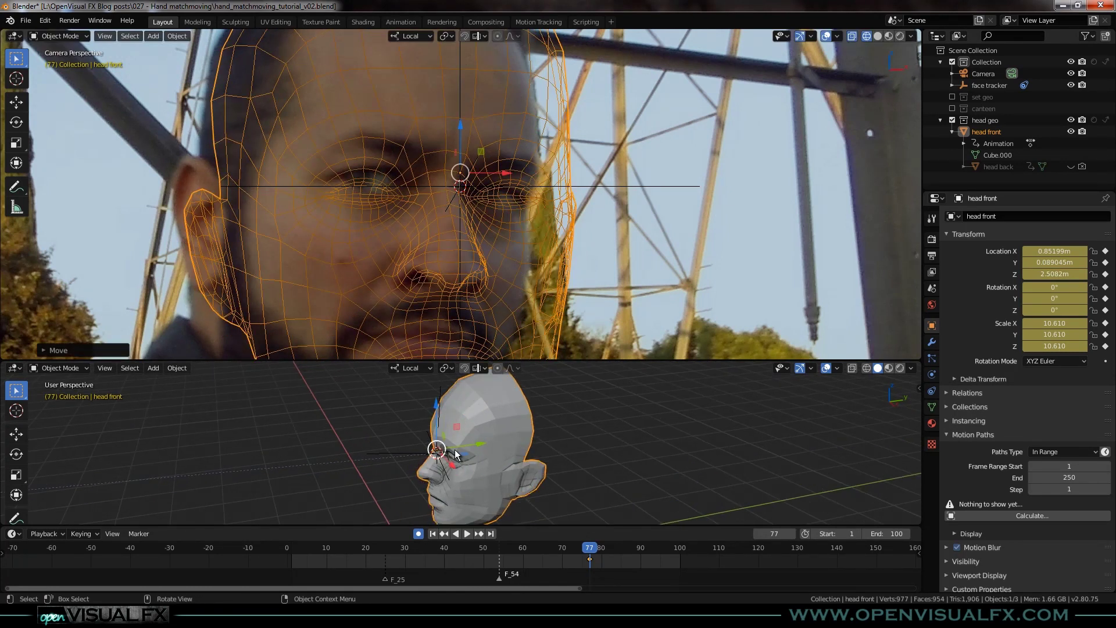
scroll(452, 452, "up", 2)
left_click_drag(414, 438, 467, 454)
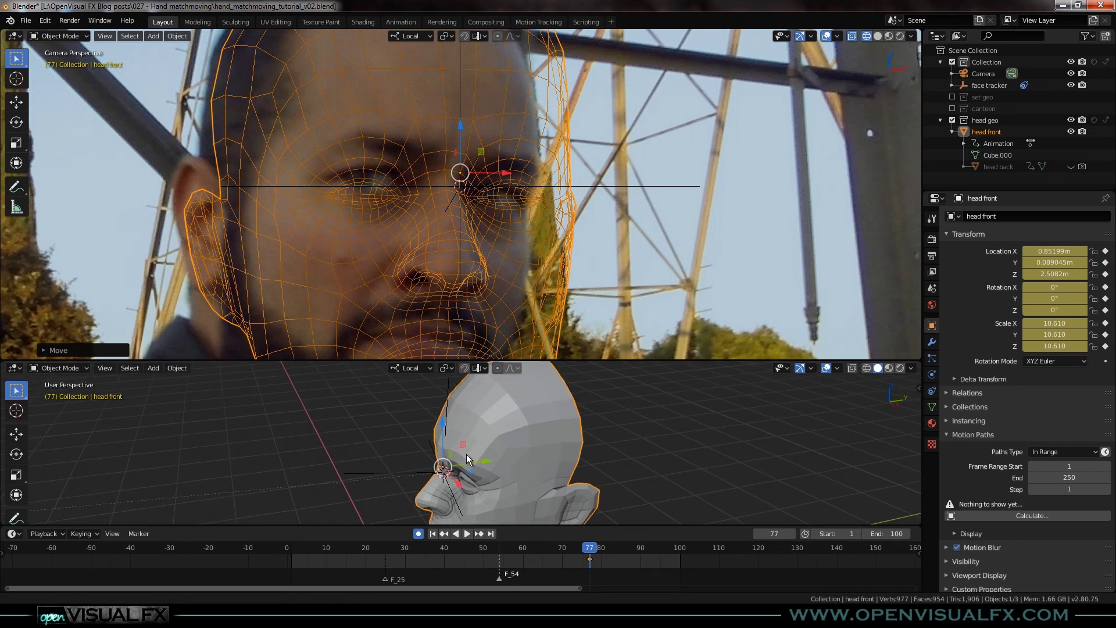
right_click(448, 379)
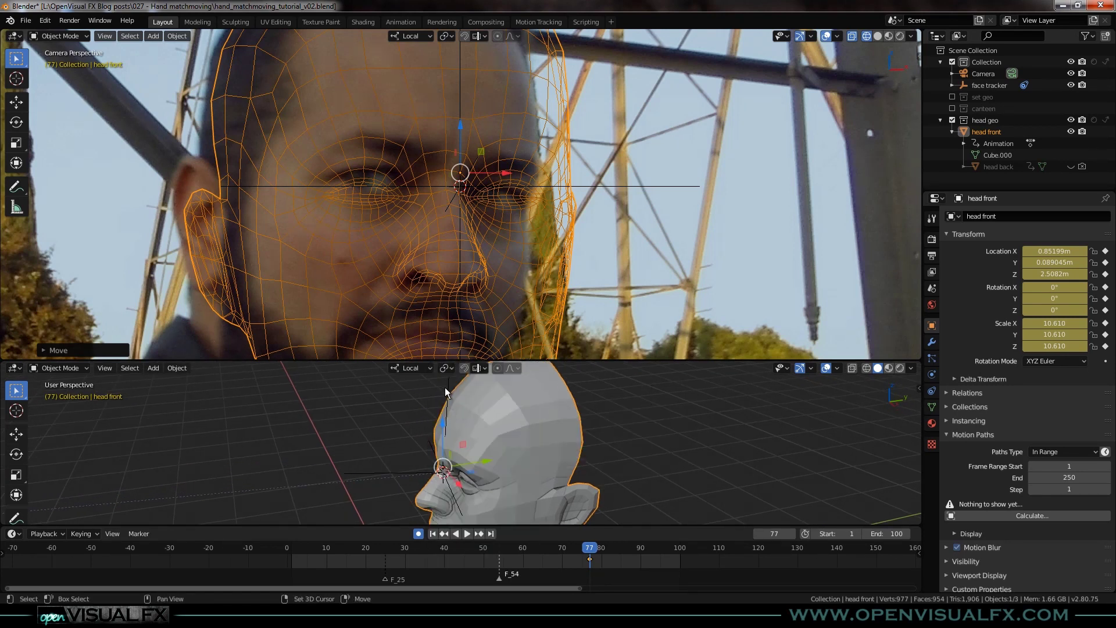
left_click(443, 470, "shift")
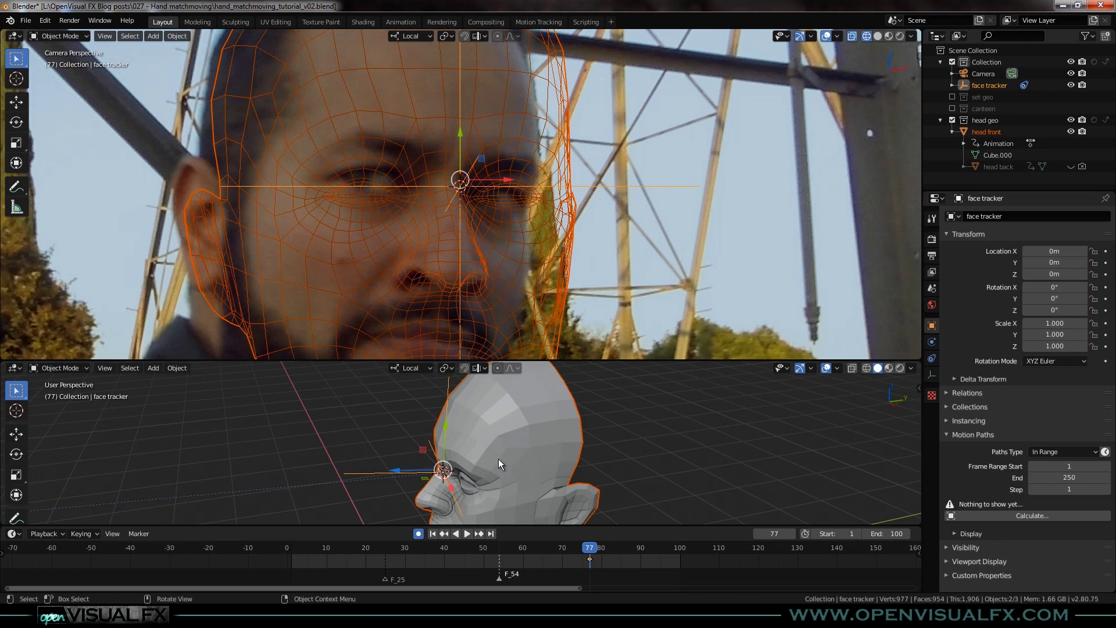
key("ctrl+p")
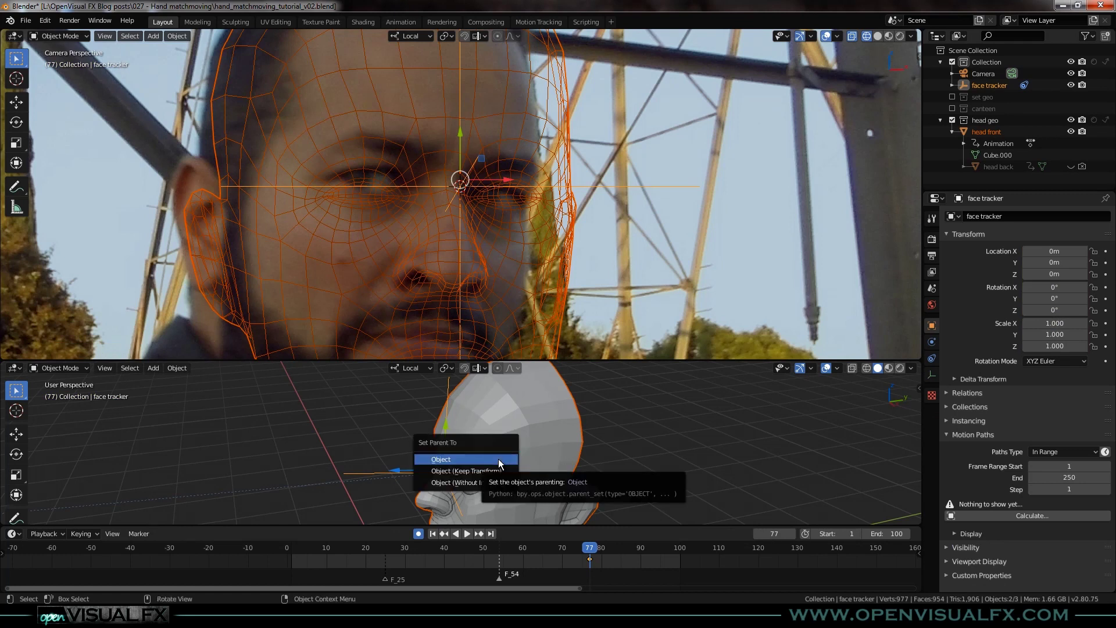
left_click(498, 459)
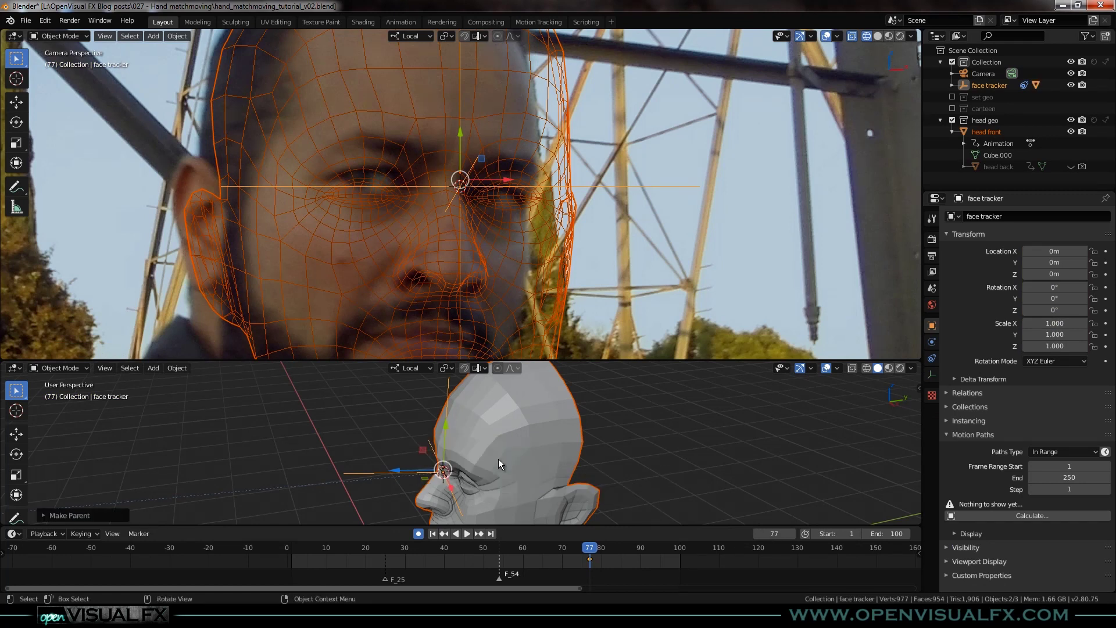
- Move the face tracker empty into the head geo collection and hide it
left_click(445, 381)
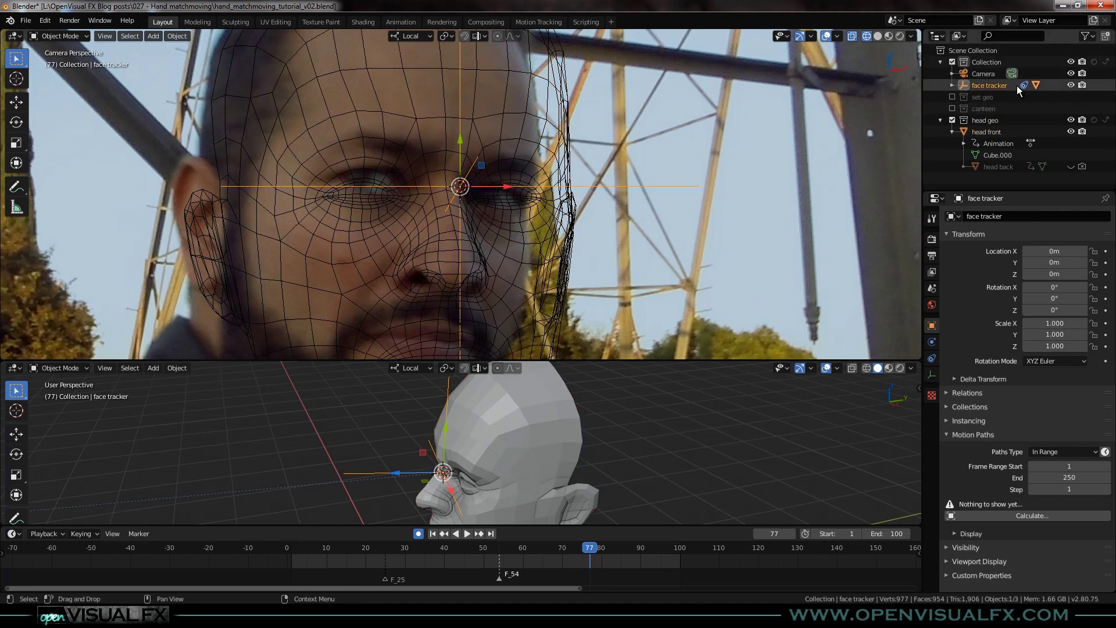
left_click_drag(985, 86, 990, 120)
left_click(951, 120)
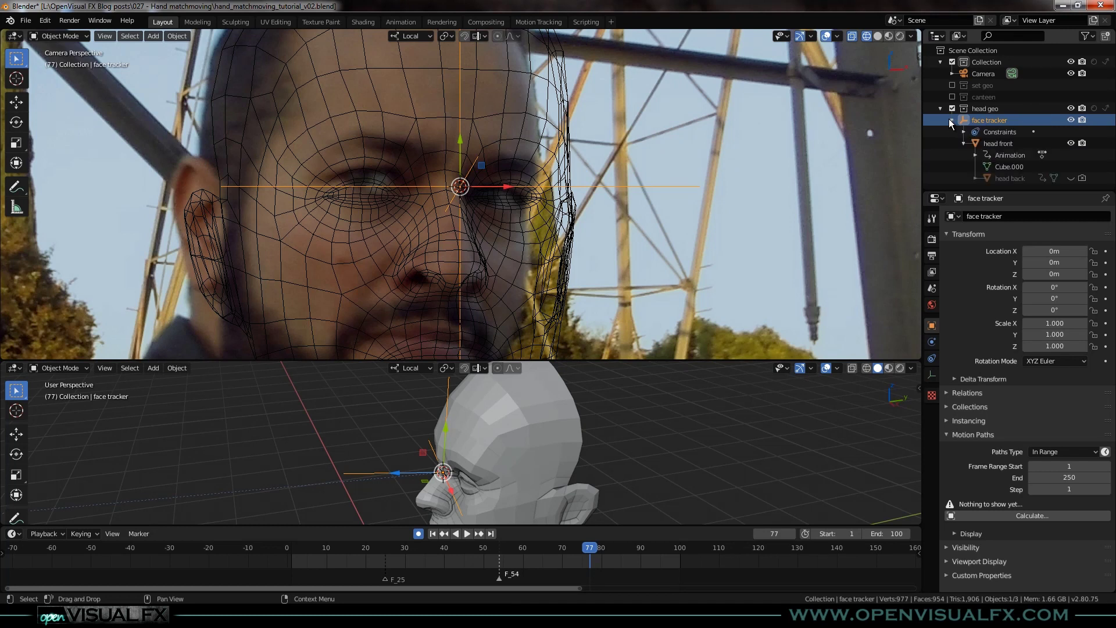
left_click(1072, 120)
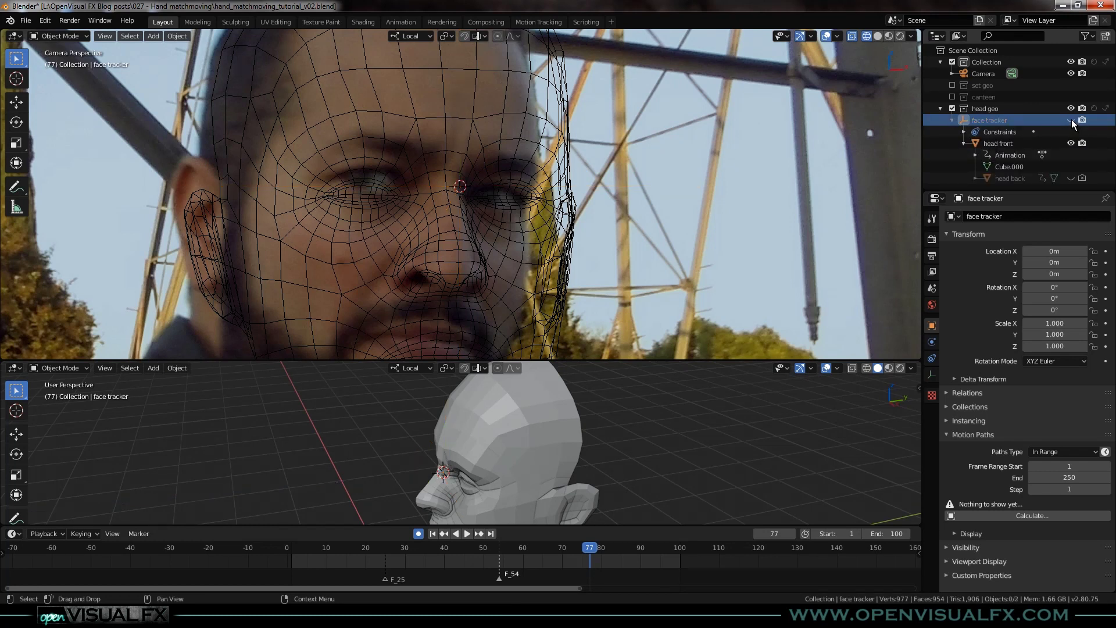
- Reset the 3D cursor to the world origin to clear it from the actor's face
scroll(458, 232, "down", 3)
scroll(480, 252, "up", 1)
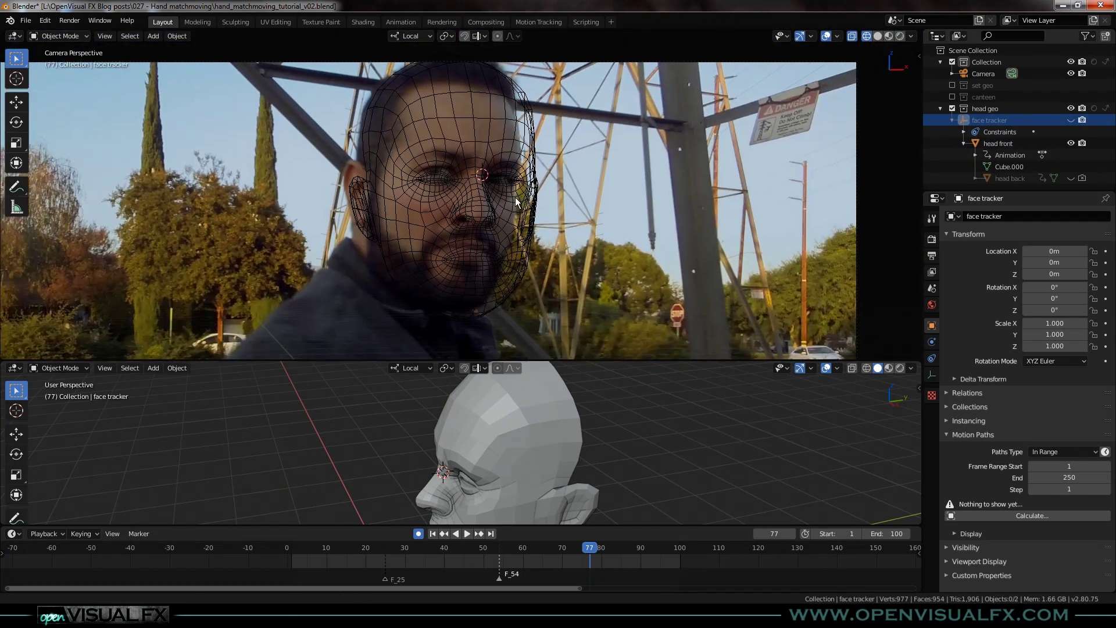
key("shift+s")
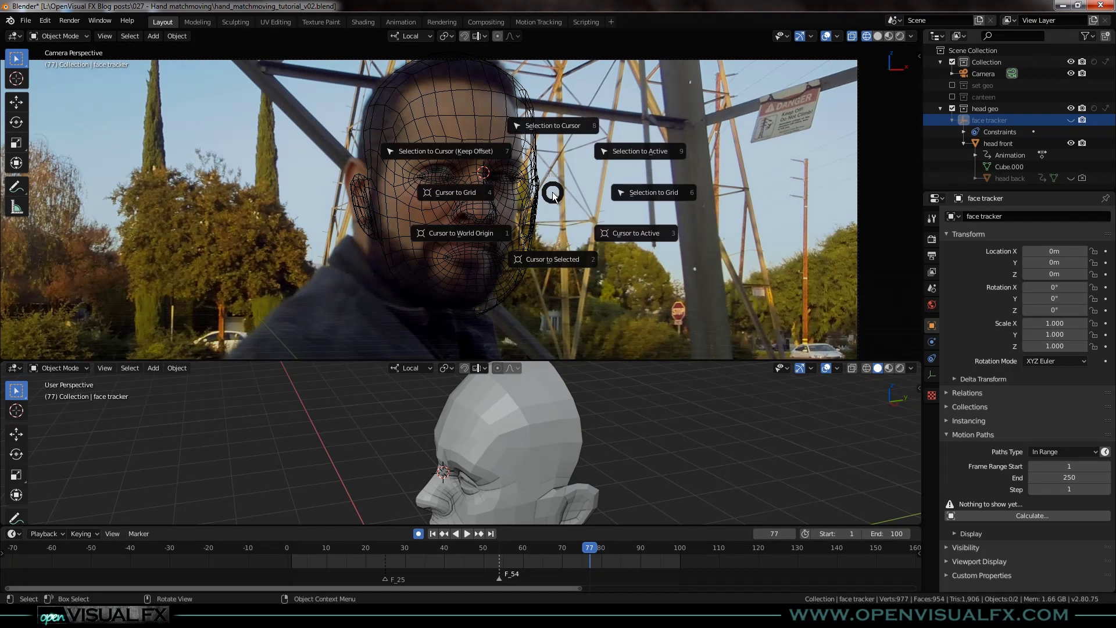
left_click(484, 234)
scroll(484, 182, "up", 2)
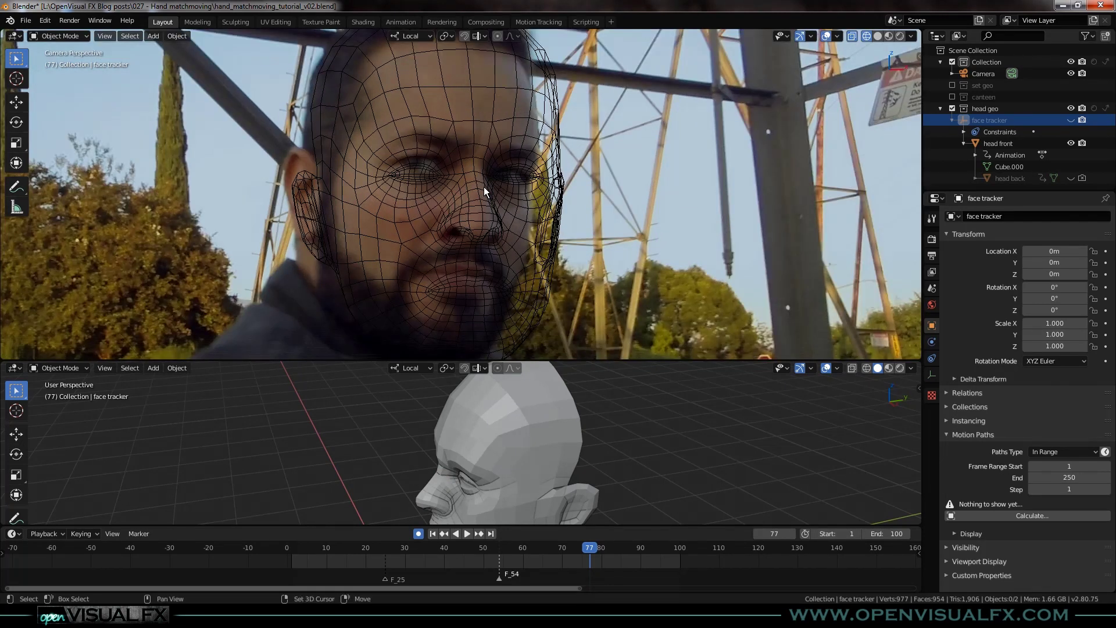
key("ctrl+z")
- Set the camera's background clip depth to Front with a lower alpha so the mesh shows faintly, and select the head front mesh
left_click(482, 232)
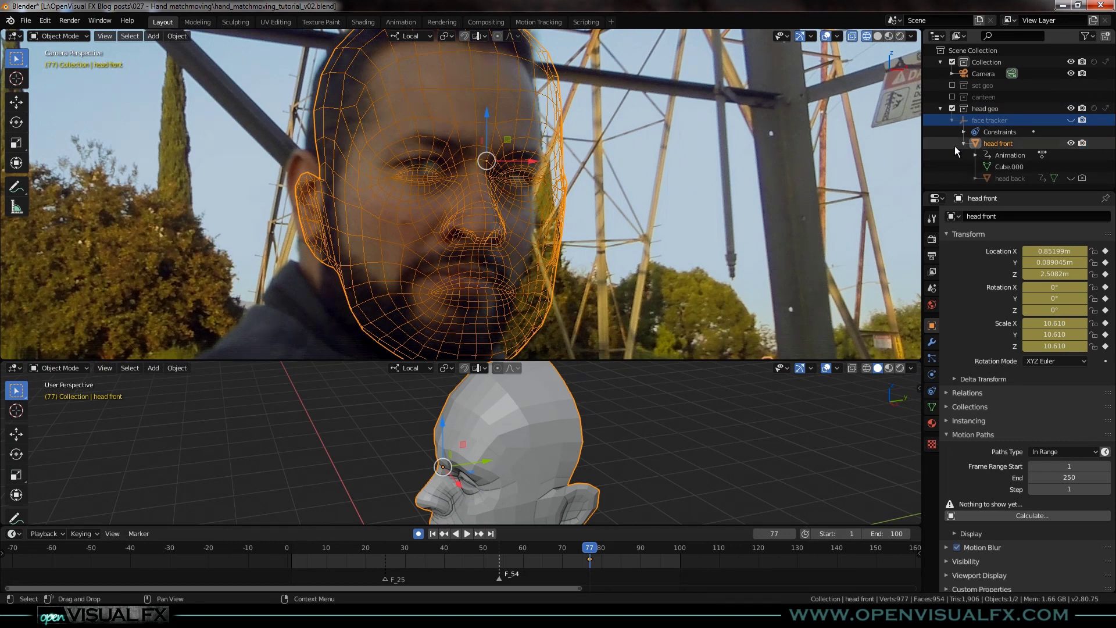
left_click(980, 75)
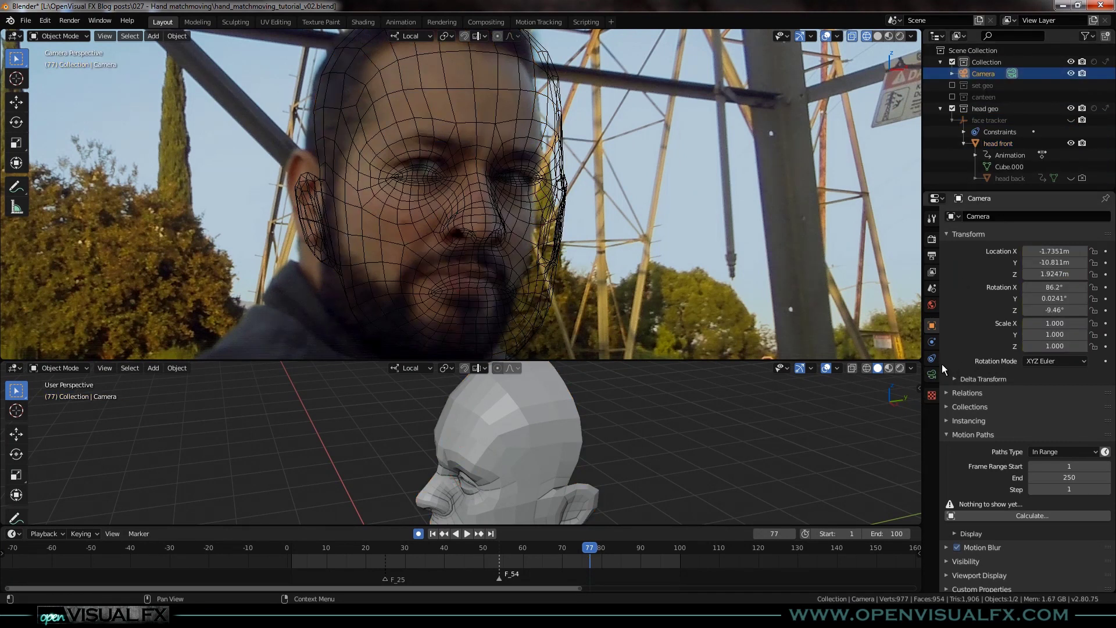
left_click(926, 376)
left_click(1083, 571)
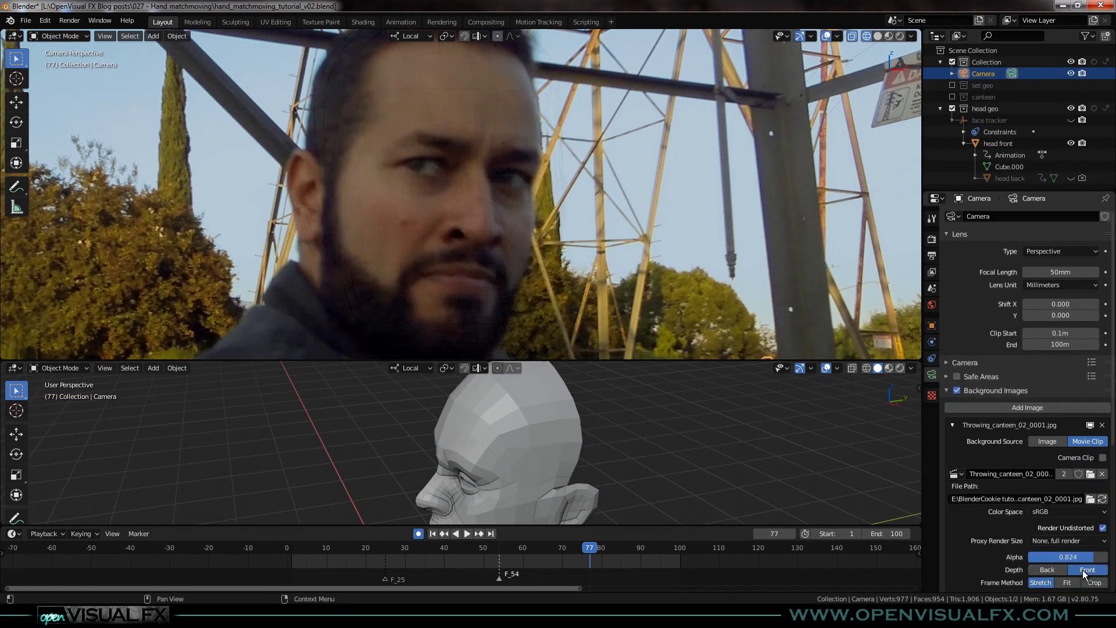
left_click_drag(1090, 557, 1071, 557)
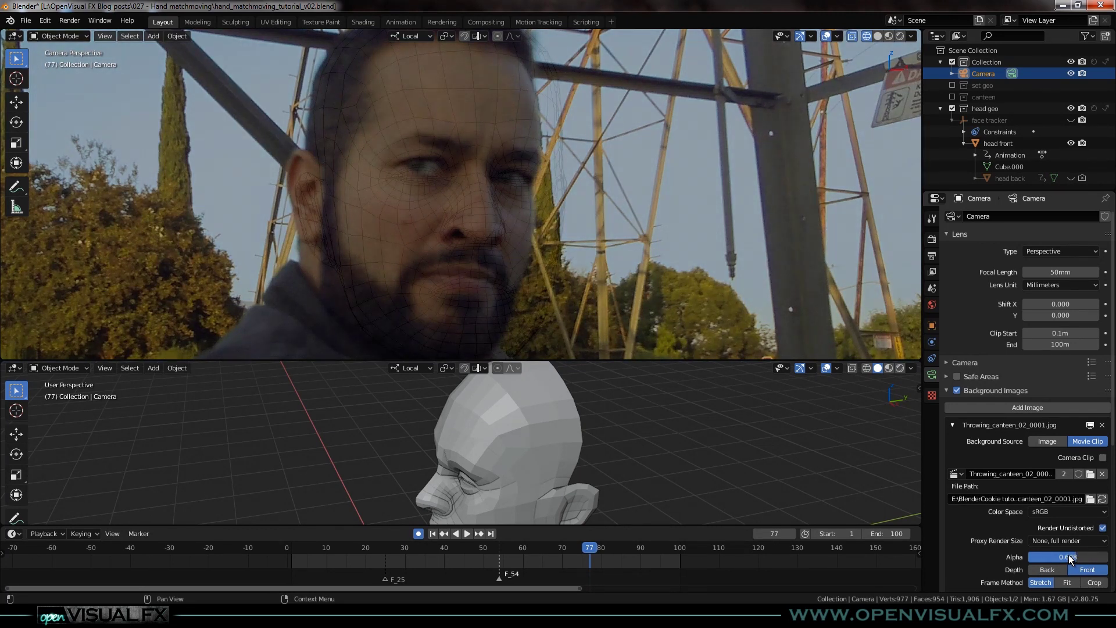
left_click(523, 490)
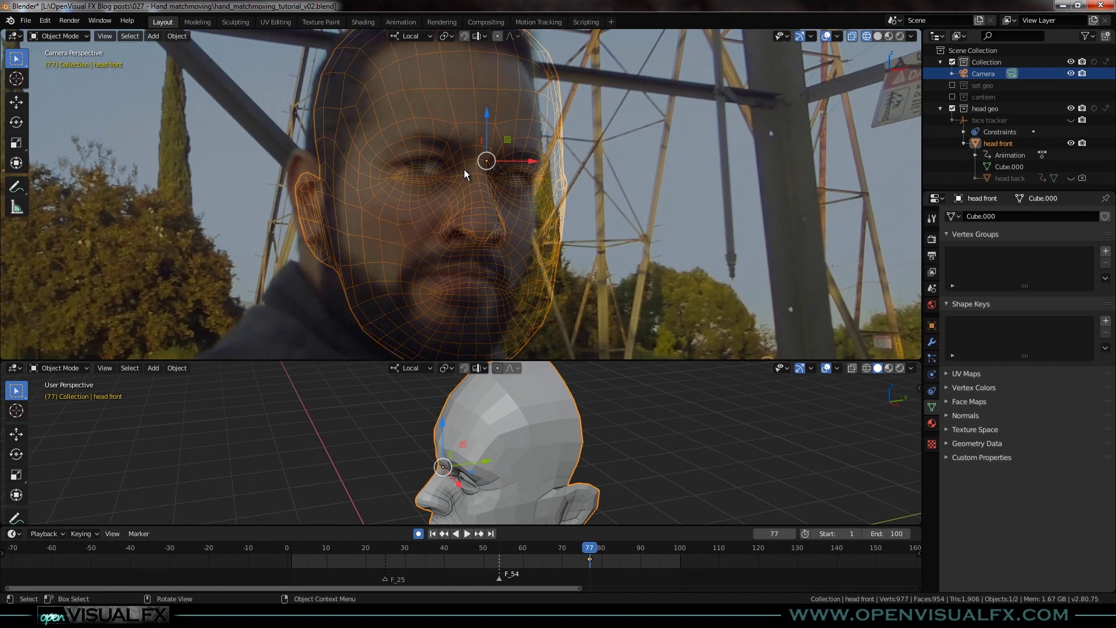
- Set the camera background clip's alpha to about 0.62, reselect the head front mesh and enlarge the camera view area
left_click(976, 73)
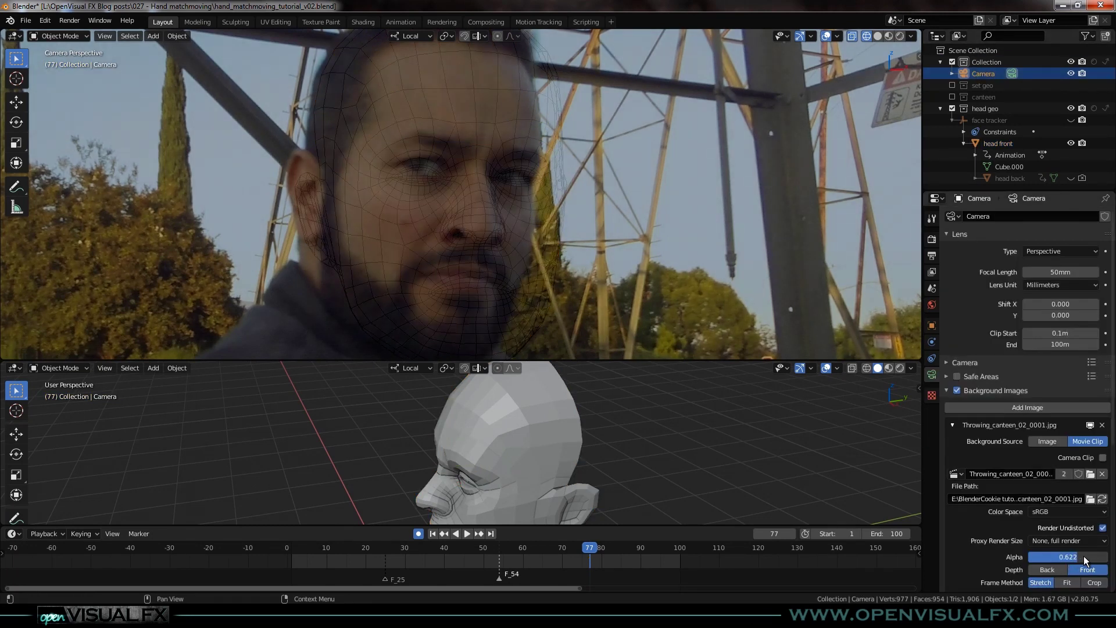
left_click(484, 456)
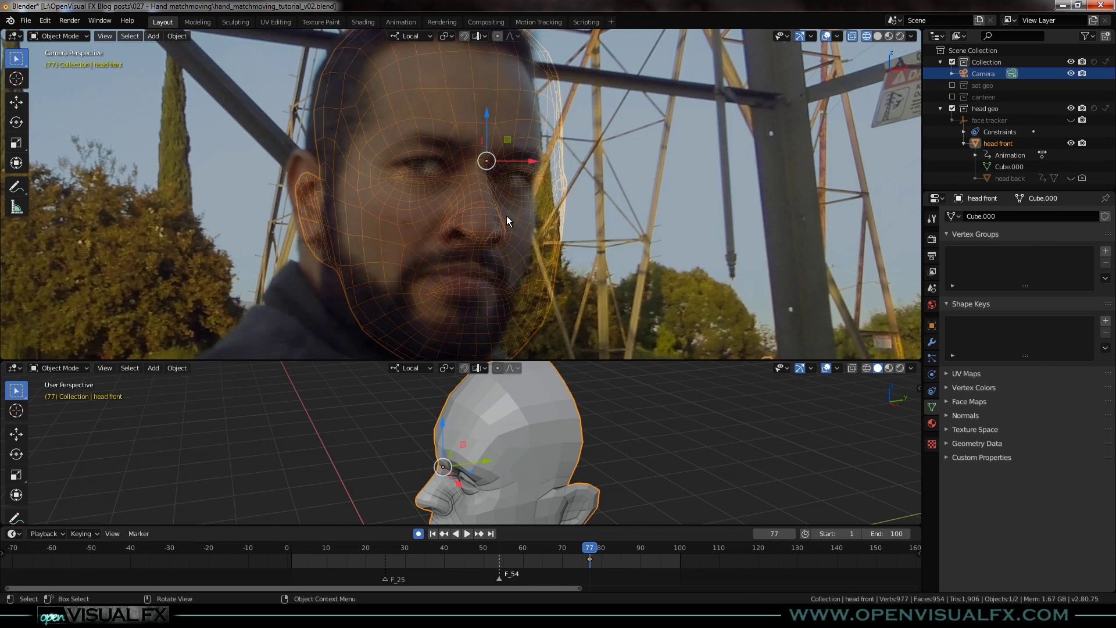
scroll(501, 201, "up", 2)
left_click_drag(502, 204, 519, 221)
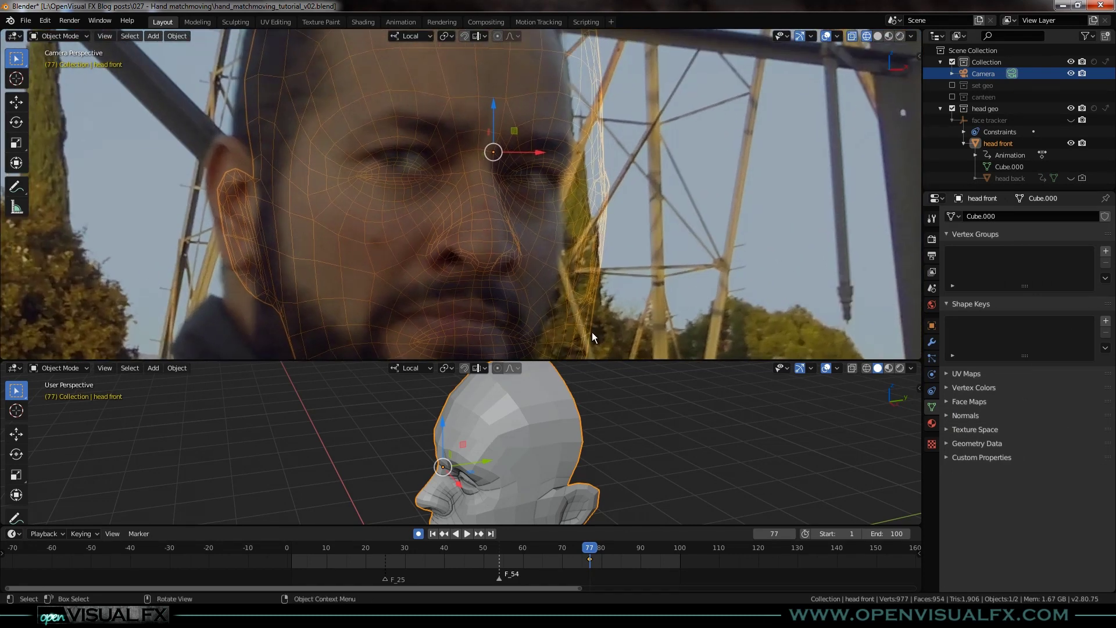
left_click_drag(598, 360, 598, 430)
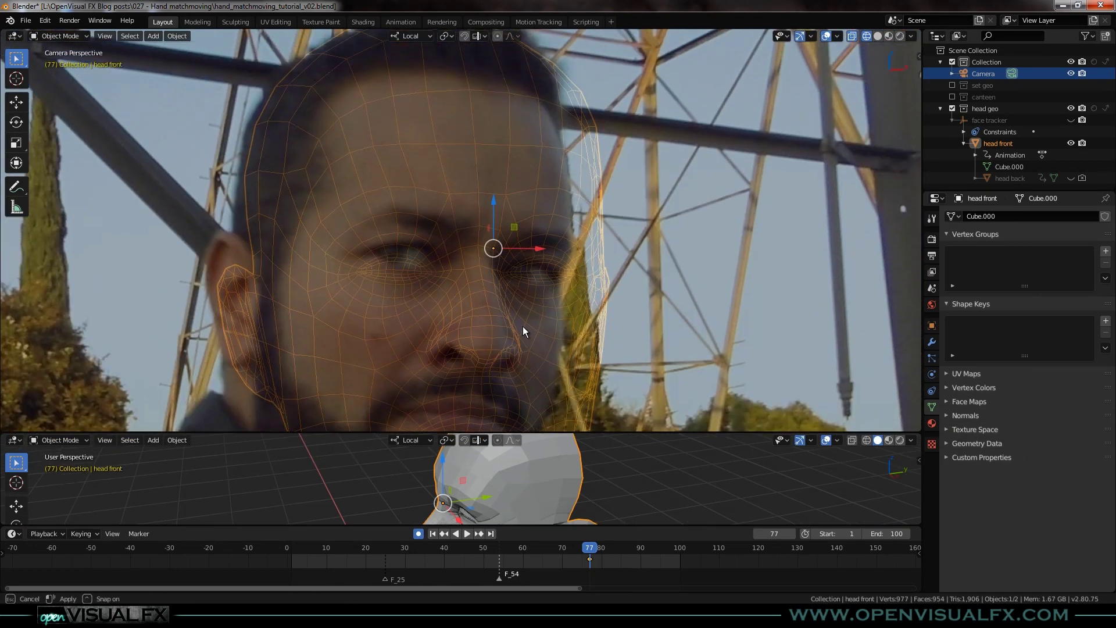
- Rotate the head front mesh slightly about its local Y and local Z axes to line up with the actor's face
scroll(512, 227, "down", 3)
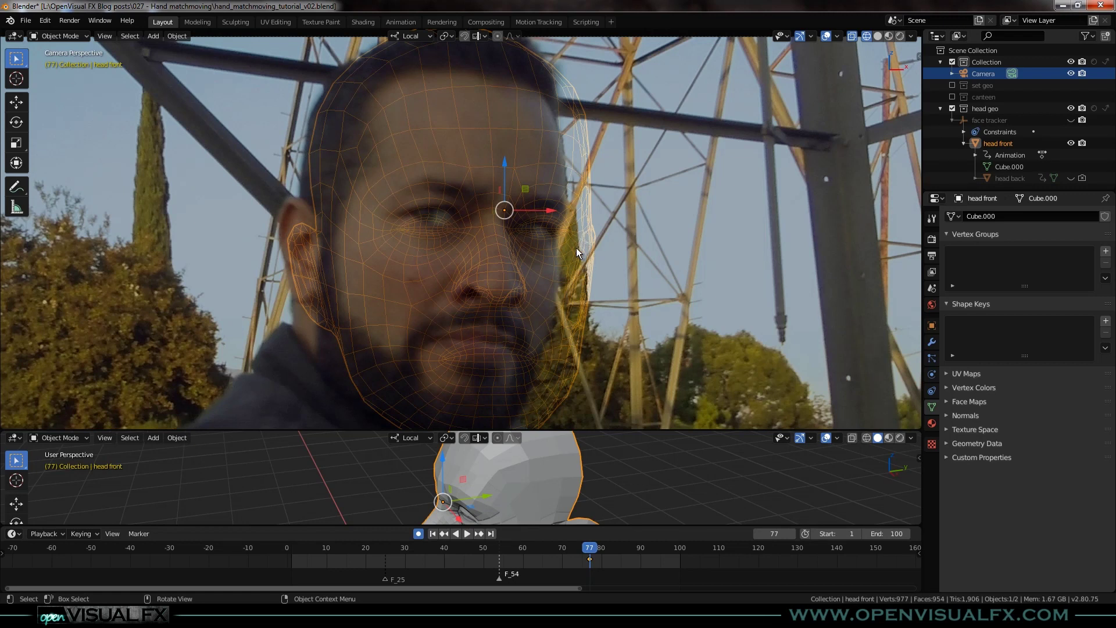
key("r")
key("y")
key("y")
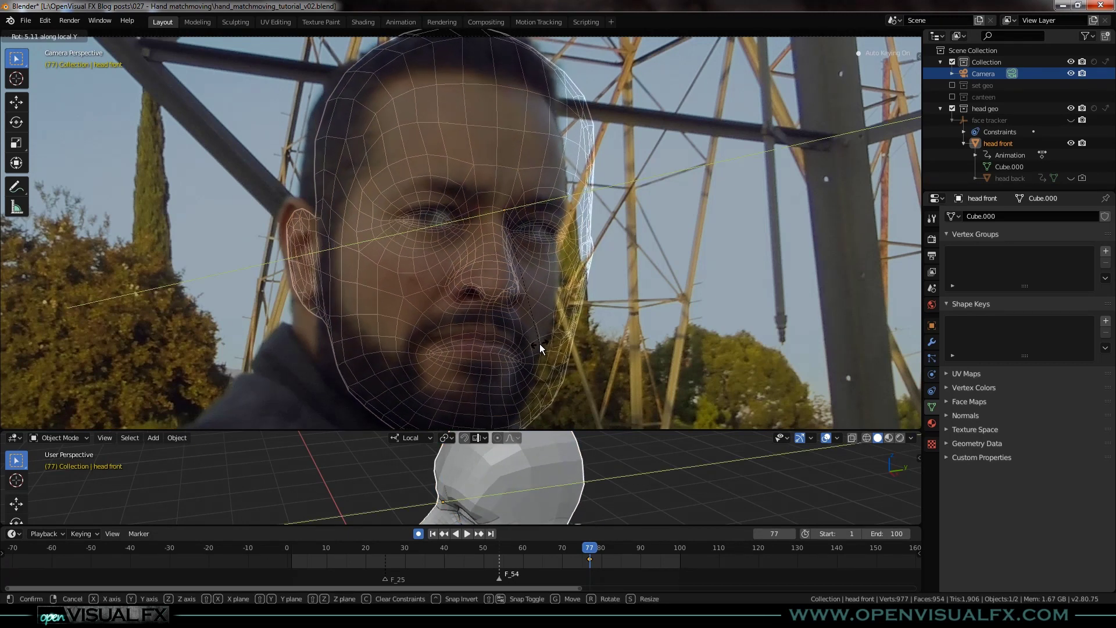
left_click(528, 343)
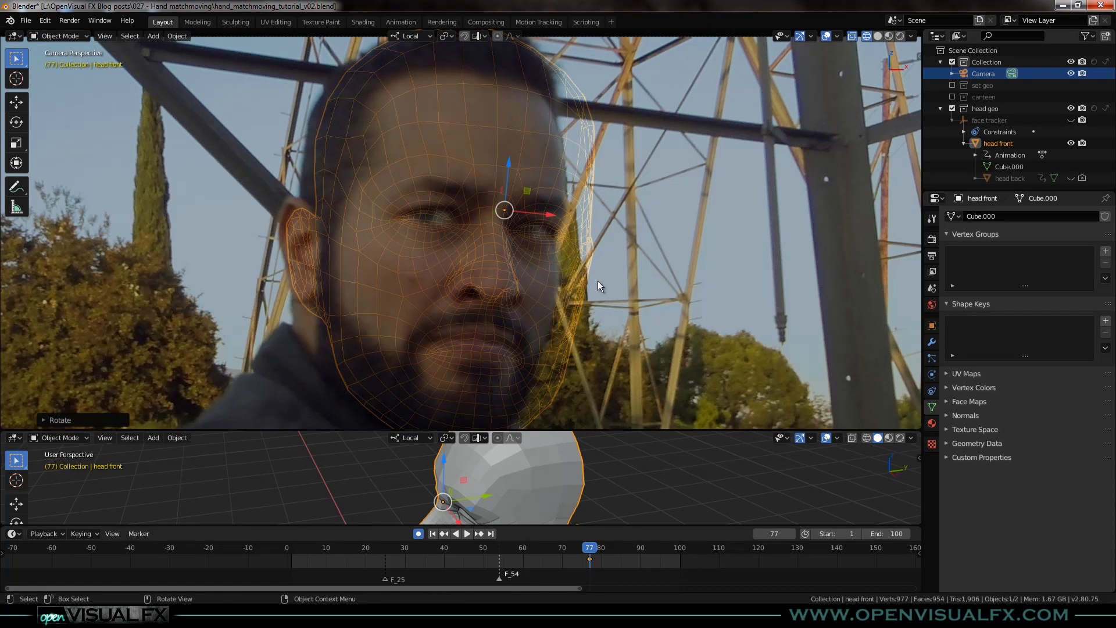
key("r")
key("z")
key("z")
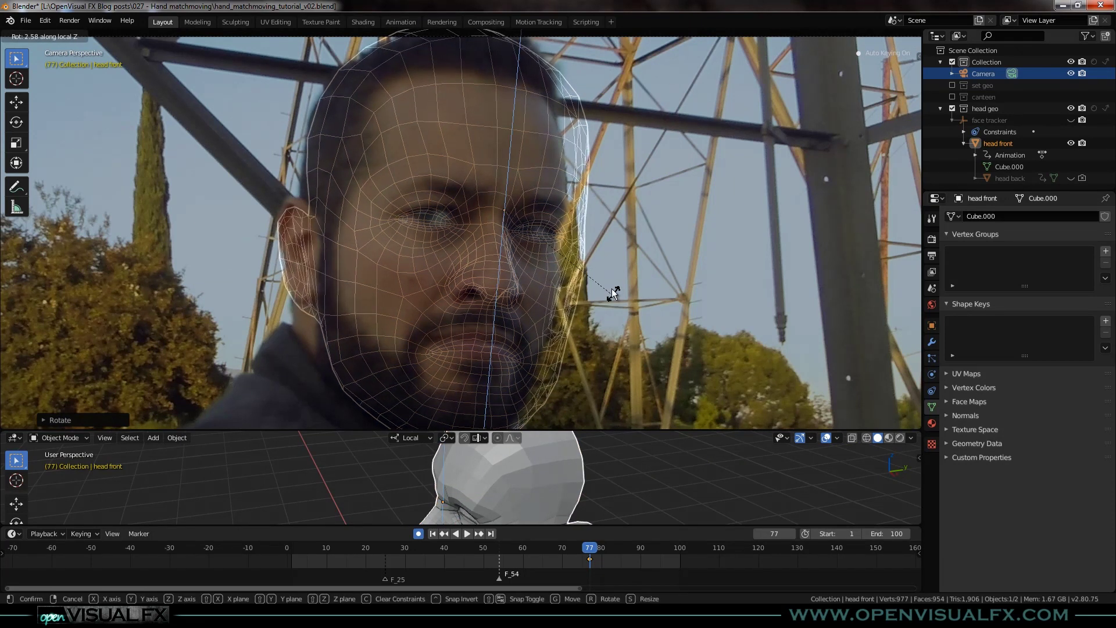
left_click(500, 299)
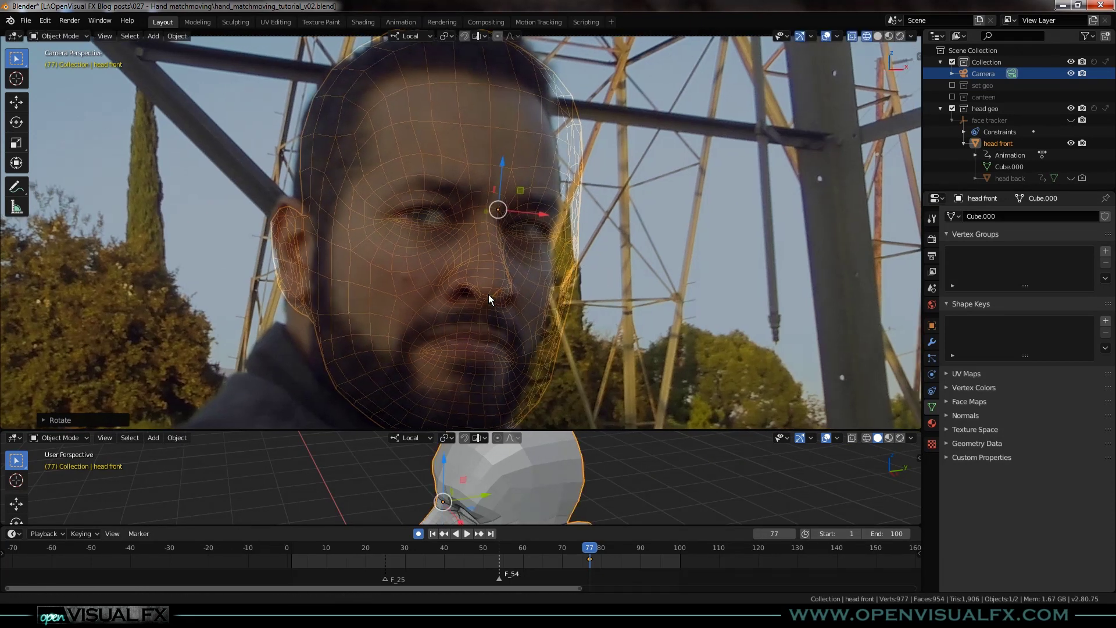
- Nudge the head front mesh along its local Z axis and tilt it about local X to fit the face
key("g")
key("z")
key("z")
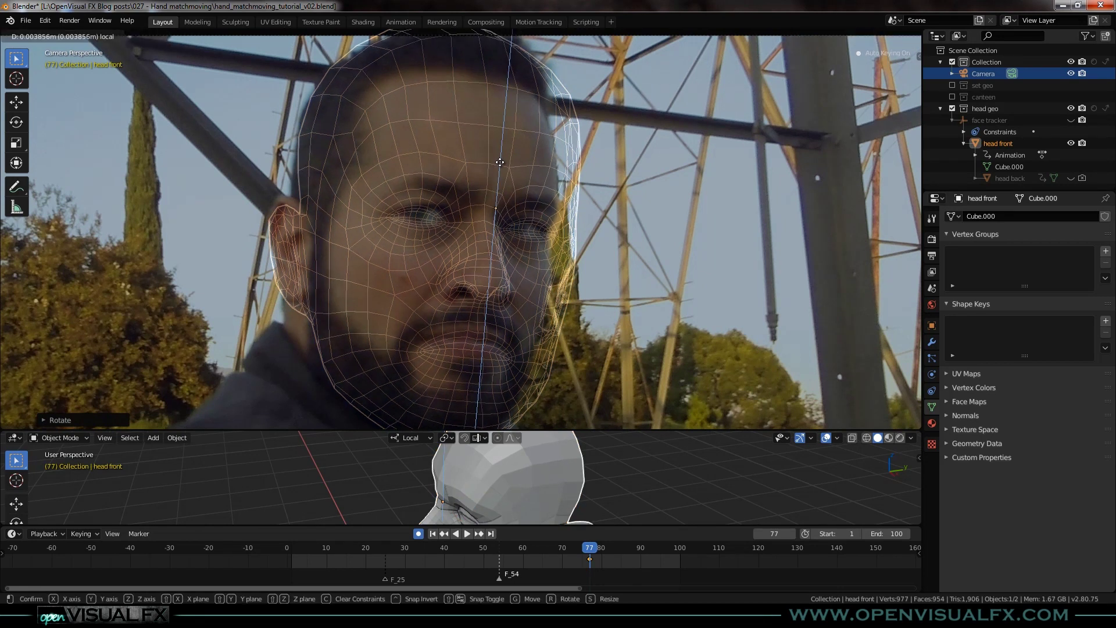
left_click(500, 163)
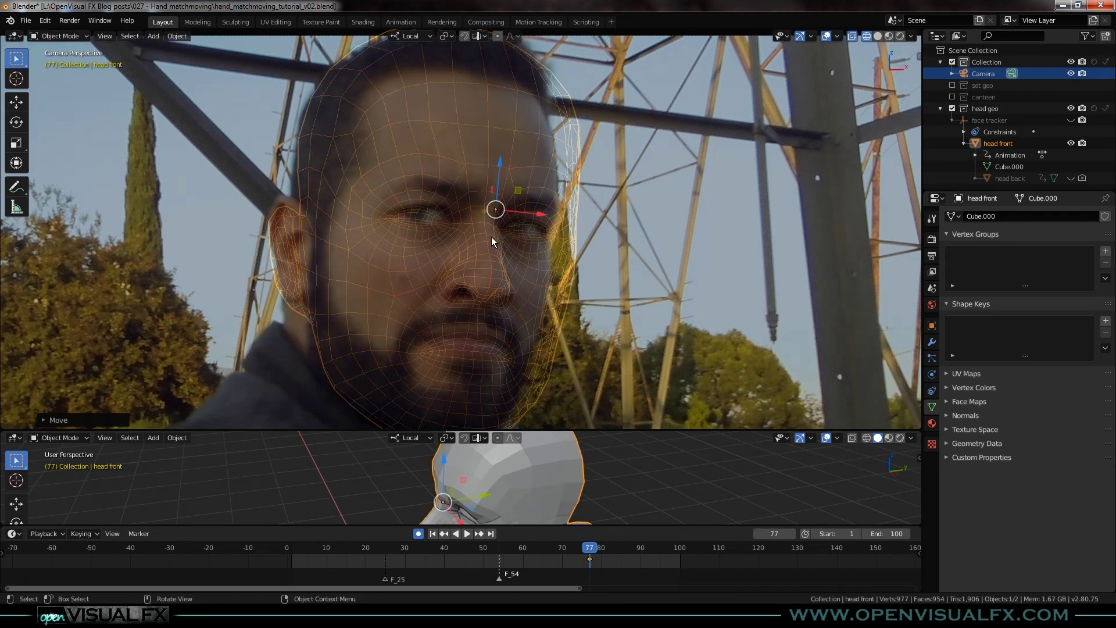
key("r")
key("x")
key("x")
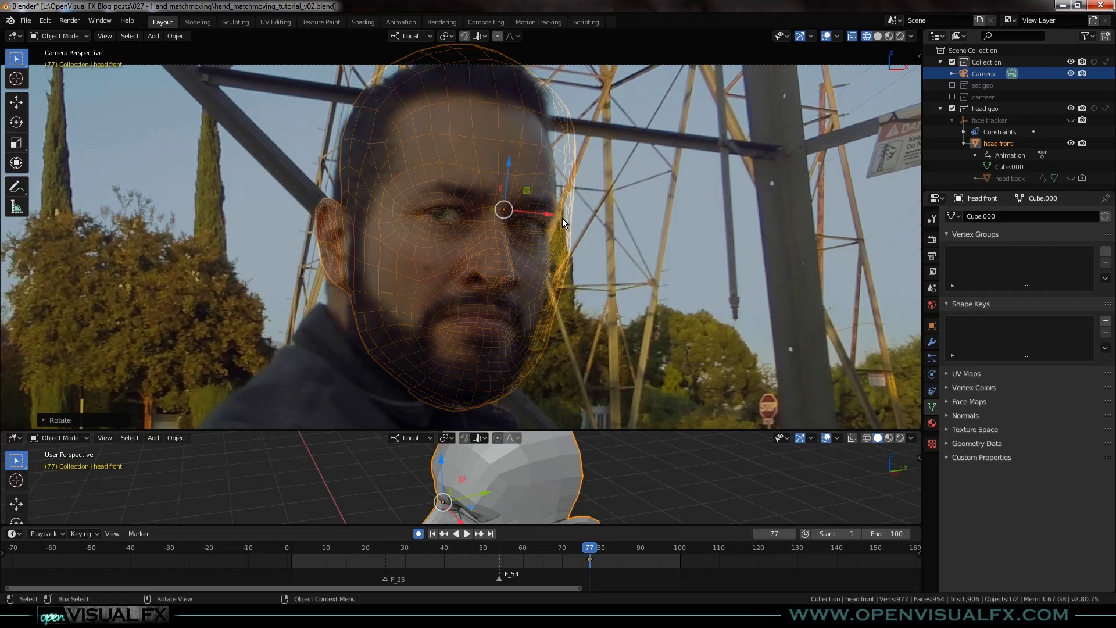
- Scale the head front mesh down slightly and uniformly to match the size of the actor's head
key("KP_0")
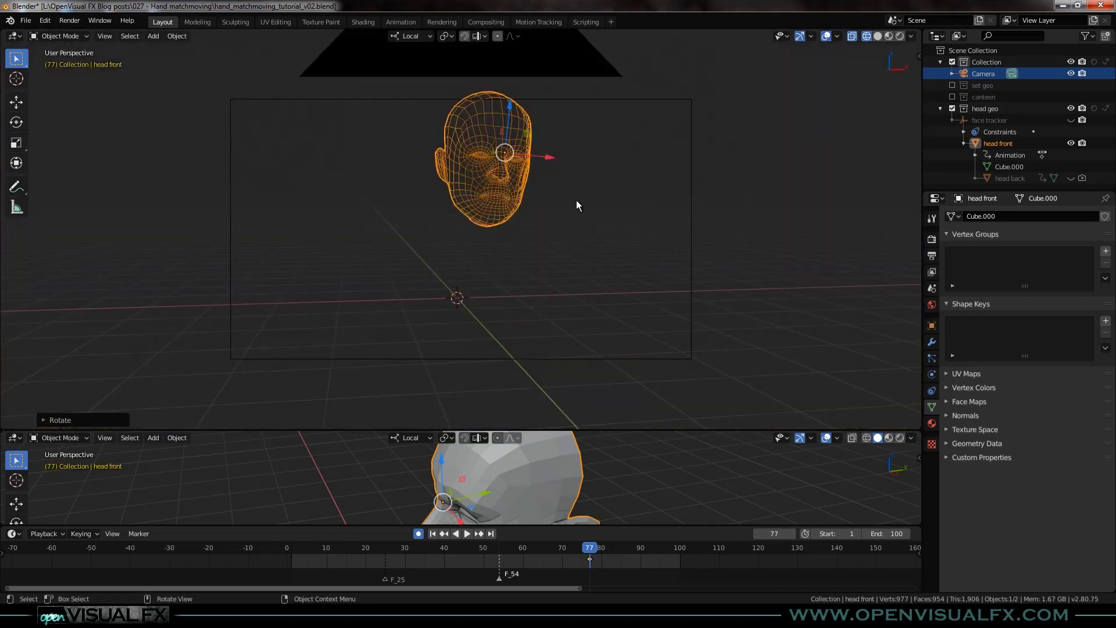
key("KP_0")
left_click_drag(564, 509, 616, 458)
left_click_drag(545, 487, 538, 347)
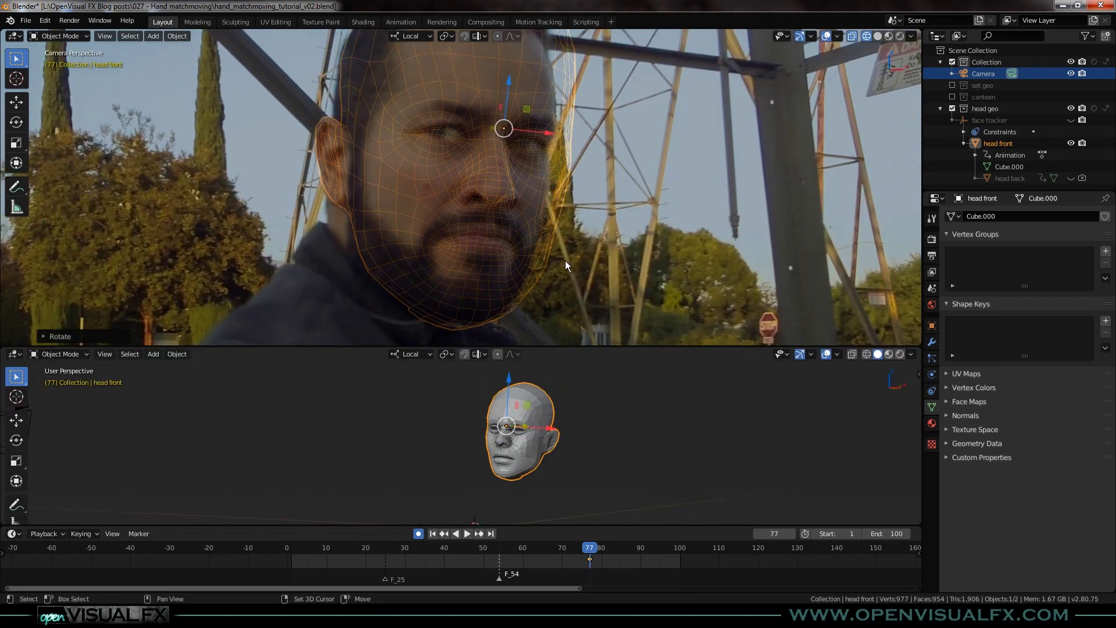
scroll(518, 302, "up", 2)
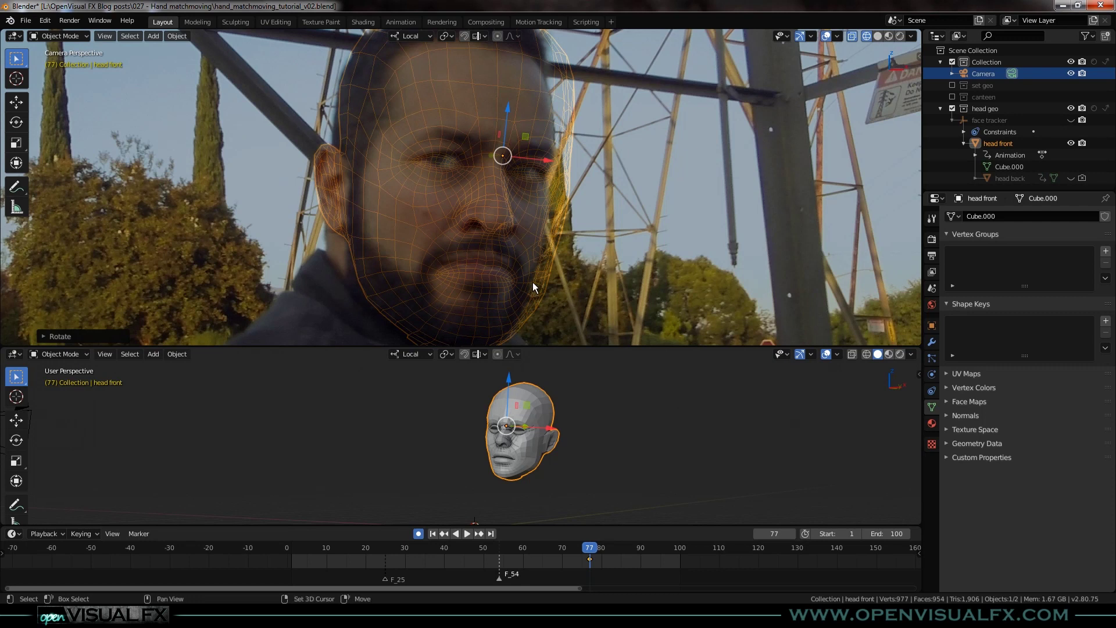
left_click_drag(533, 283, 518, 300)
scroll(519, 438, "up", 3)
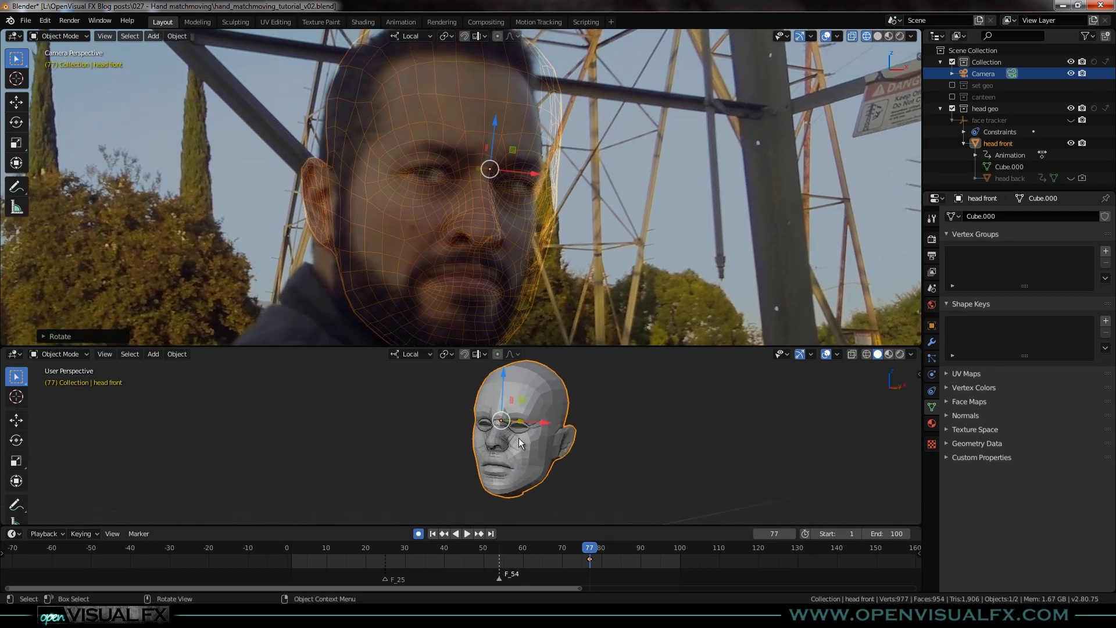
key("s")
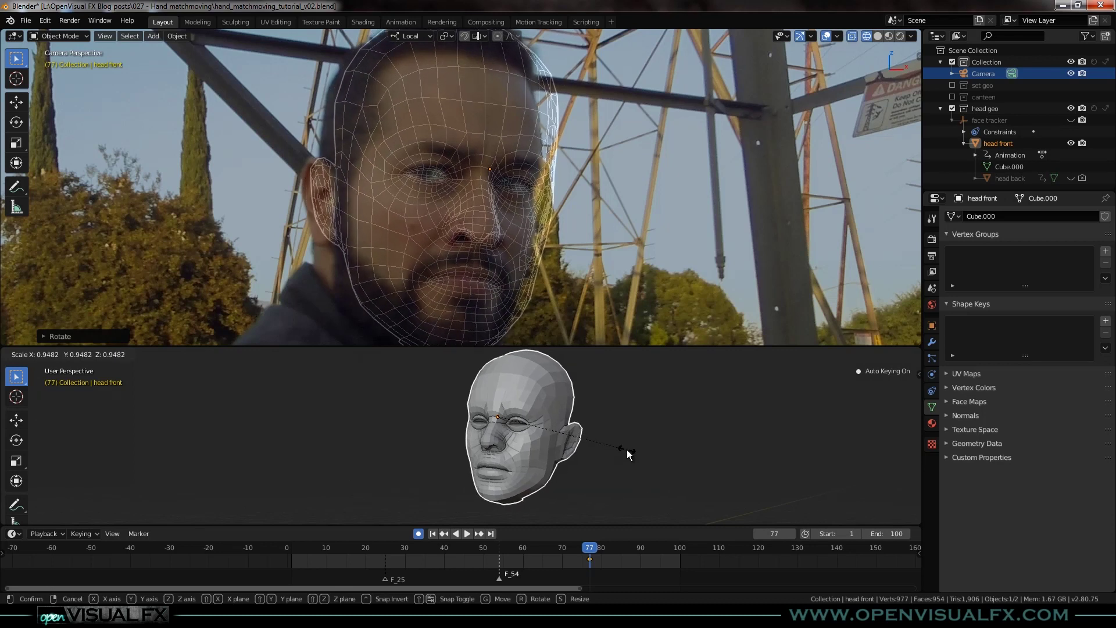
left_click(598, 438)
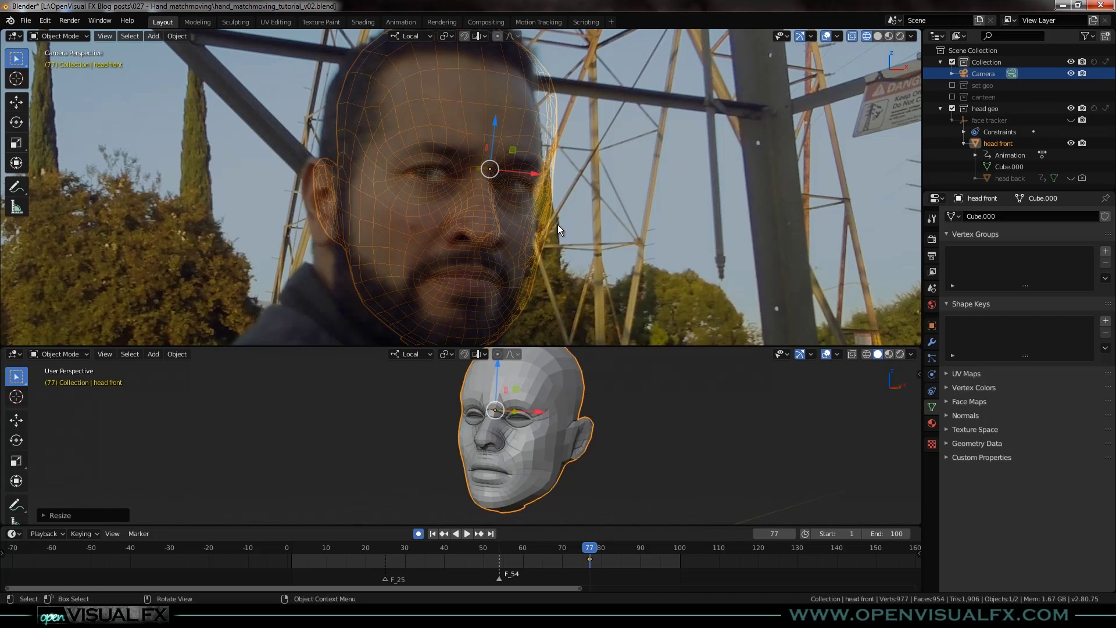
- Turn the head front mesh about local Z, and fine-tune its tilt about local X against the footage
key("r")
key("z")
key("z")
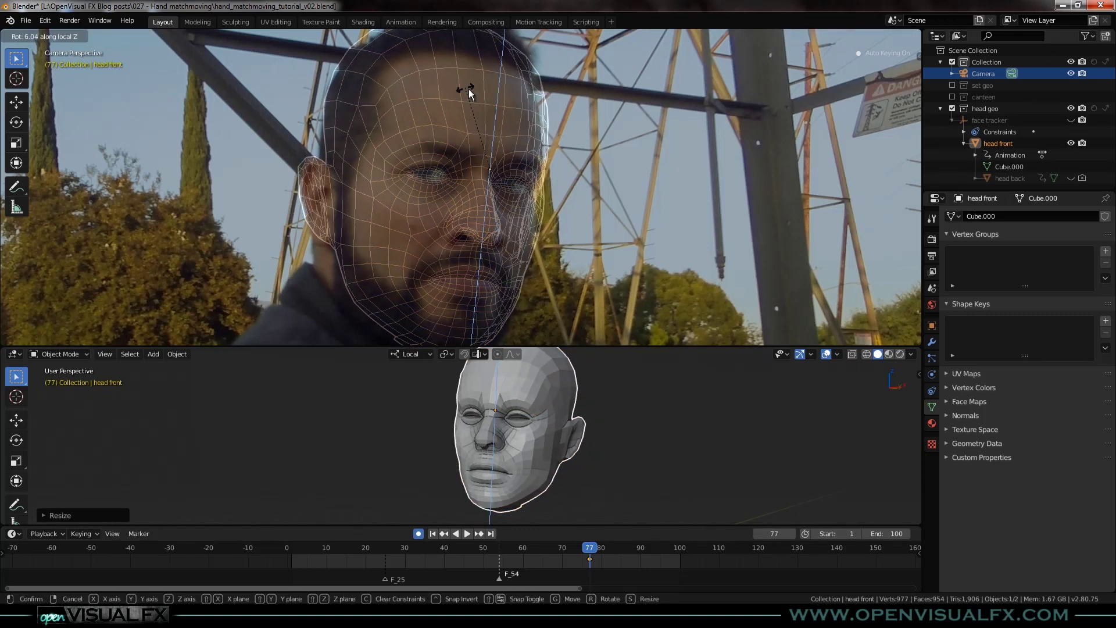
left_click(591, 215)
key("r")
key("x")
key("x")
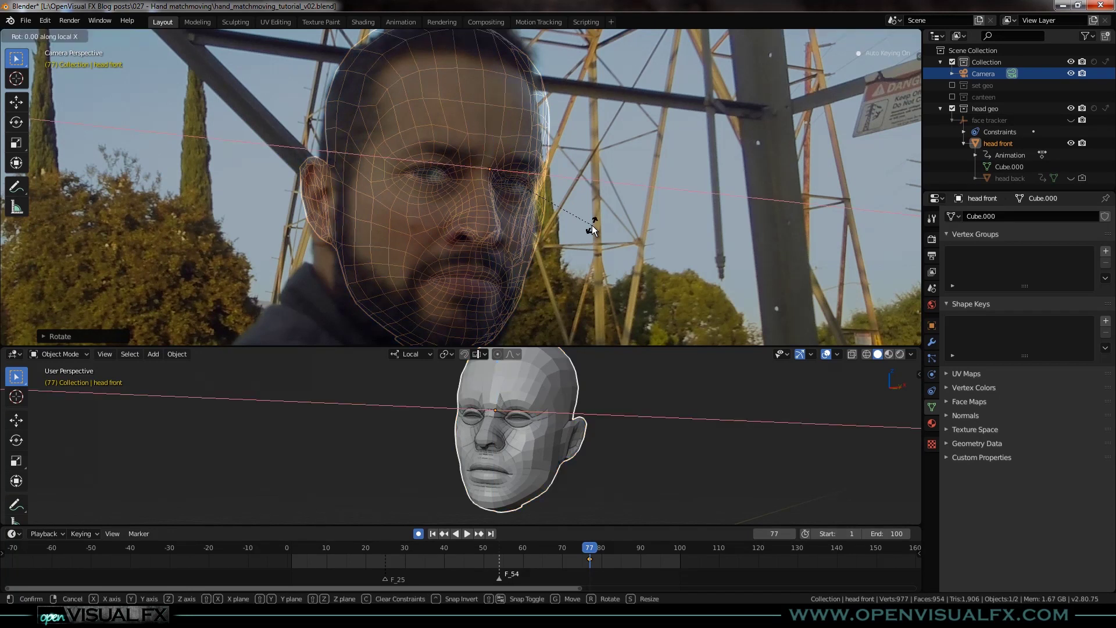
left_click(583, 196)
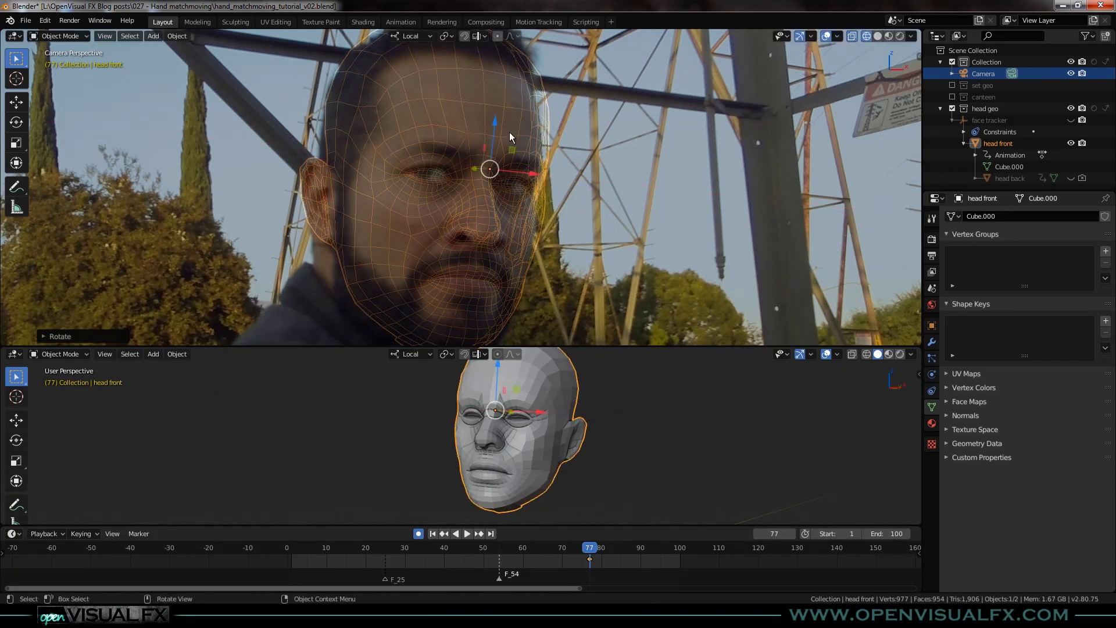
- Shift the head front mesh slightly along its local Z and local X axes to align it with the face
key("g")
key("z")
key("z")
left_click(562, 172)
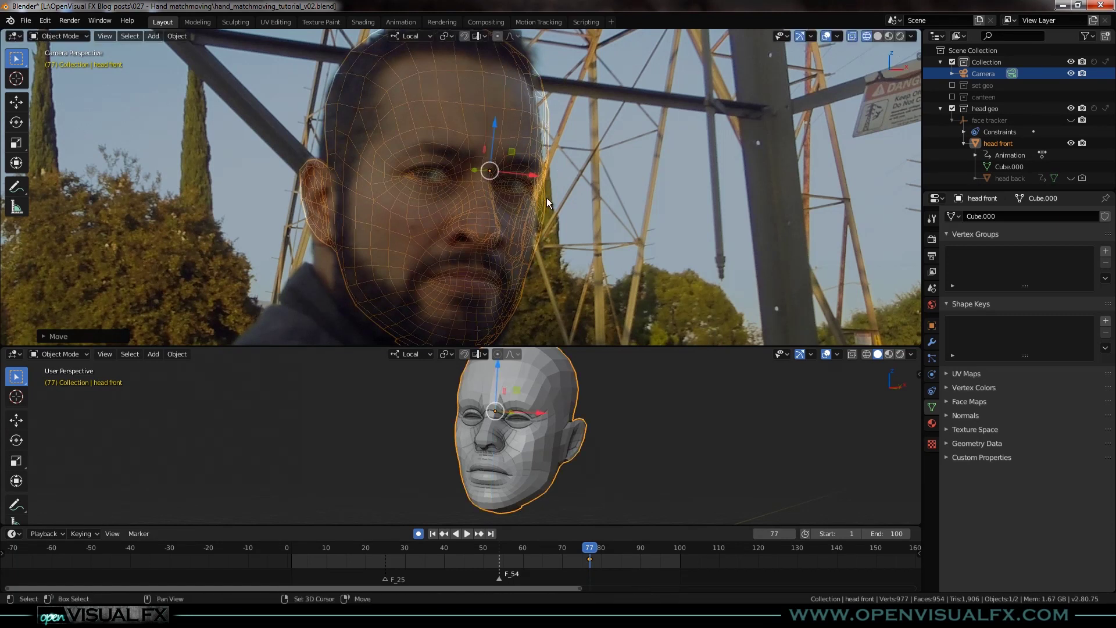
key("g")
key("x")
key("x")
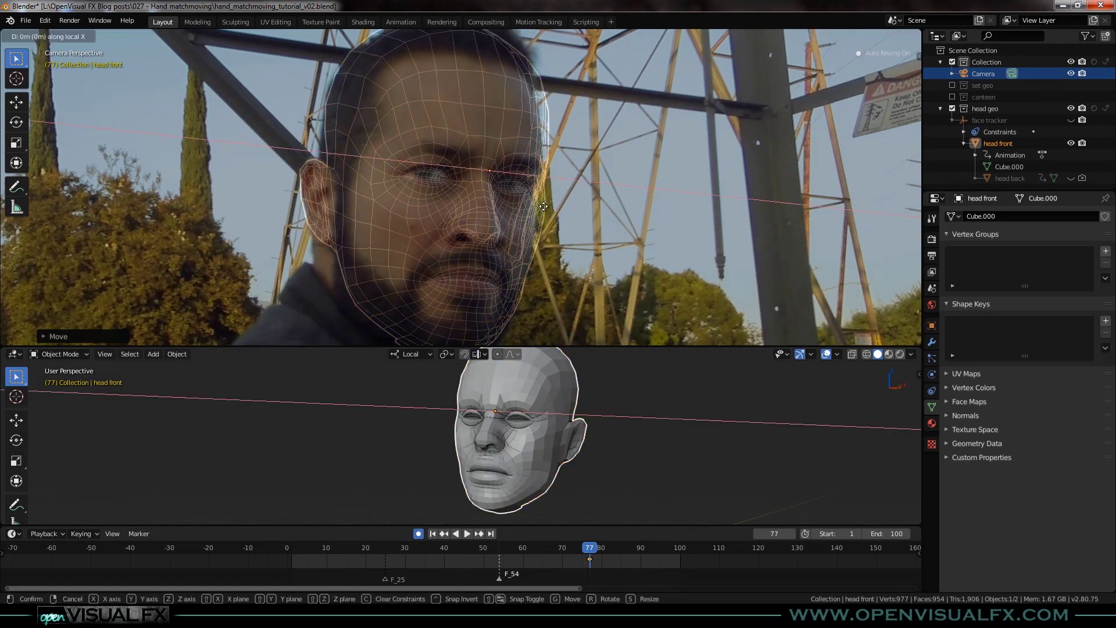
left_click(552, 211)
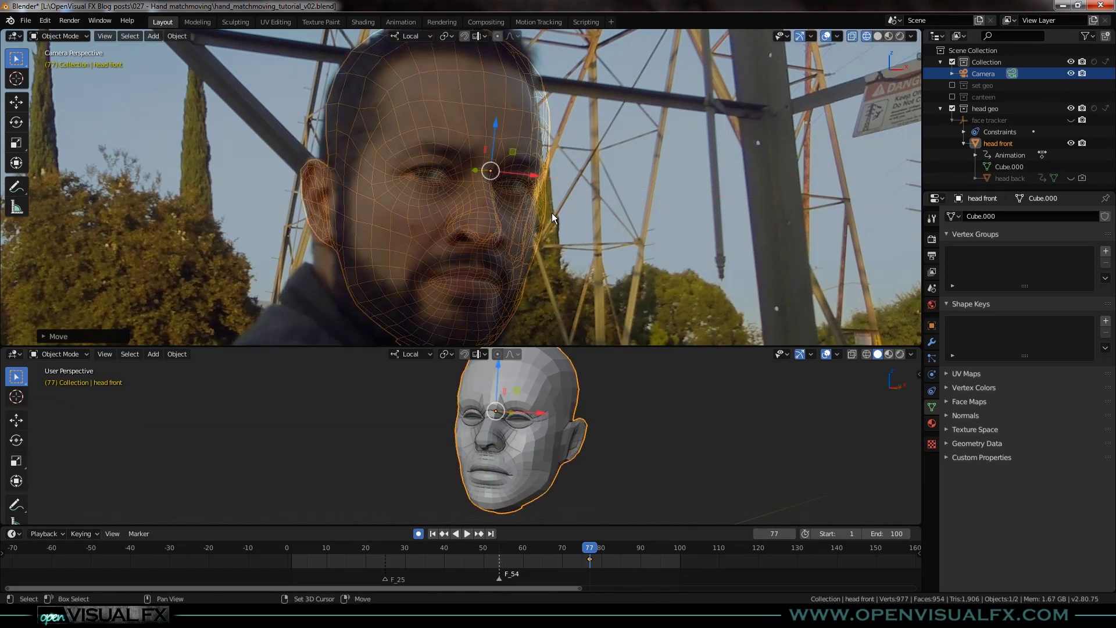
- In Edit Mode, move the nose tip vertex down about 0.02 m along local Z with proportional editing at size 0.56
scroll(546, 220, "up", 2)
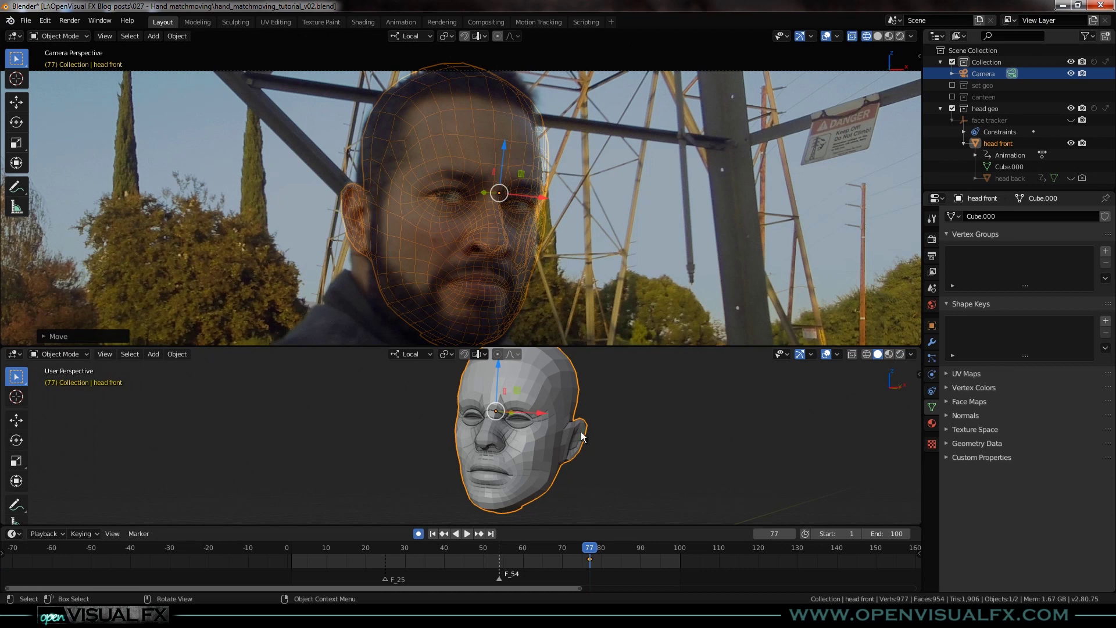
scroll(524, 182, "down", 1)
scroll(529, 211, "down", 3)
scroll(521, 183, "up", 5)
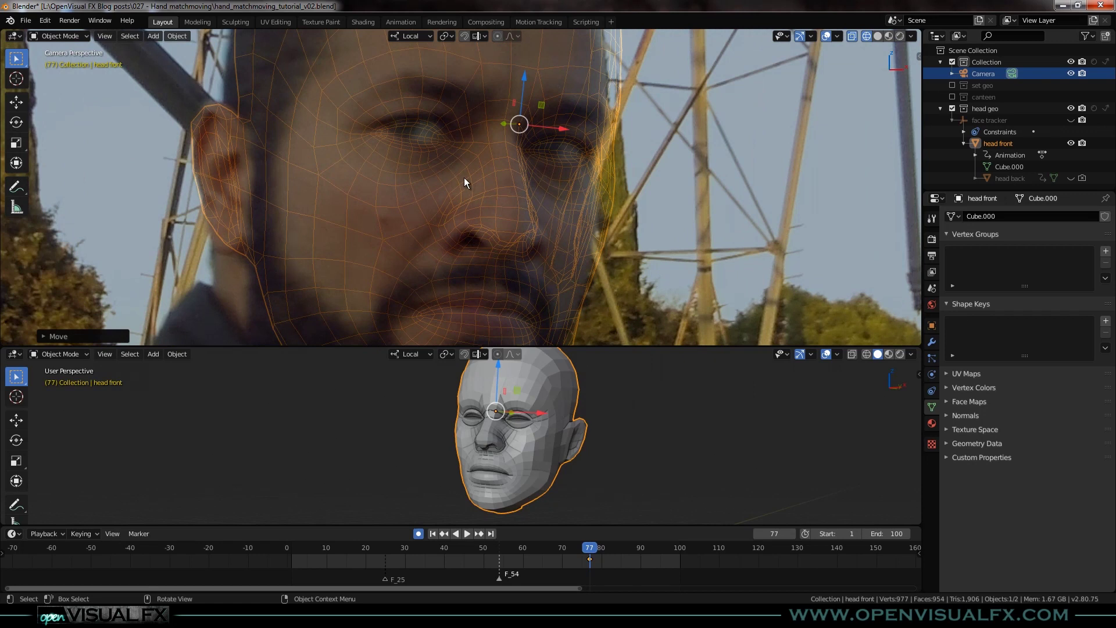
key("Tab")
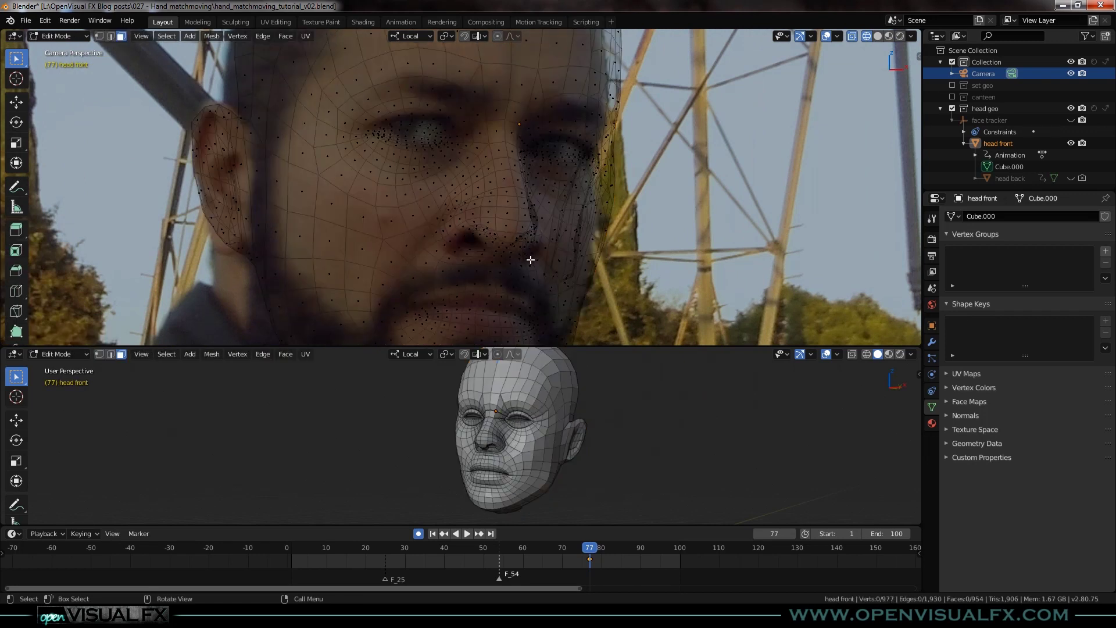
scroll(483, 435, "up", 5)
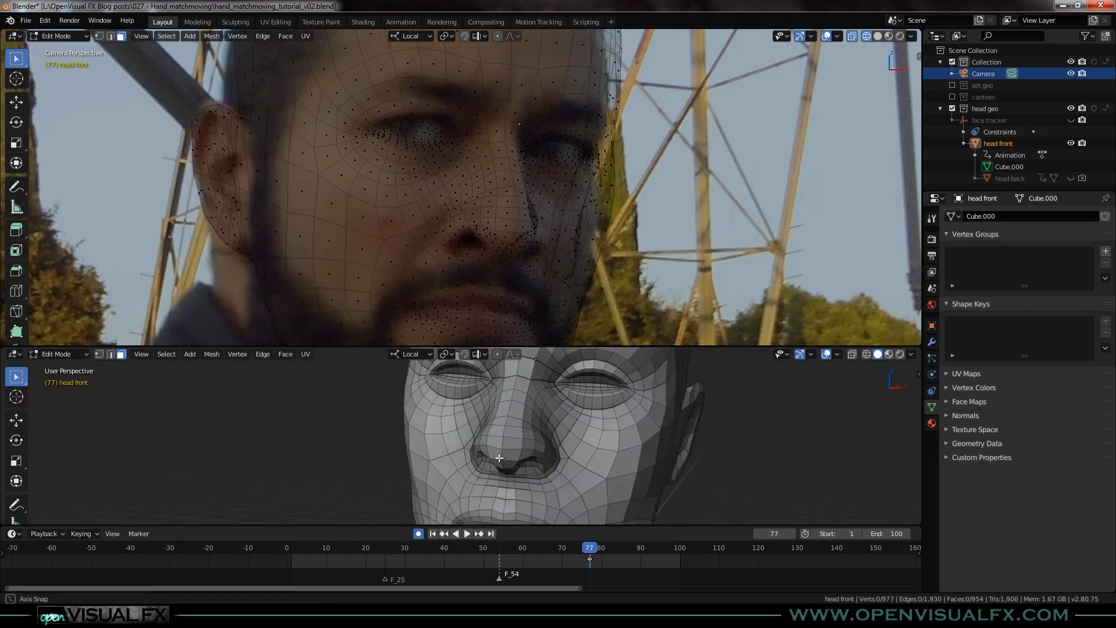
left_click(99, 354)
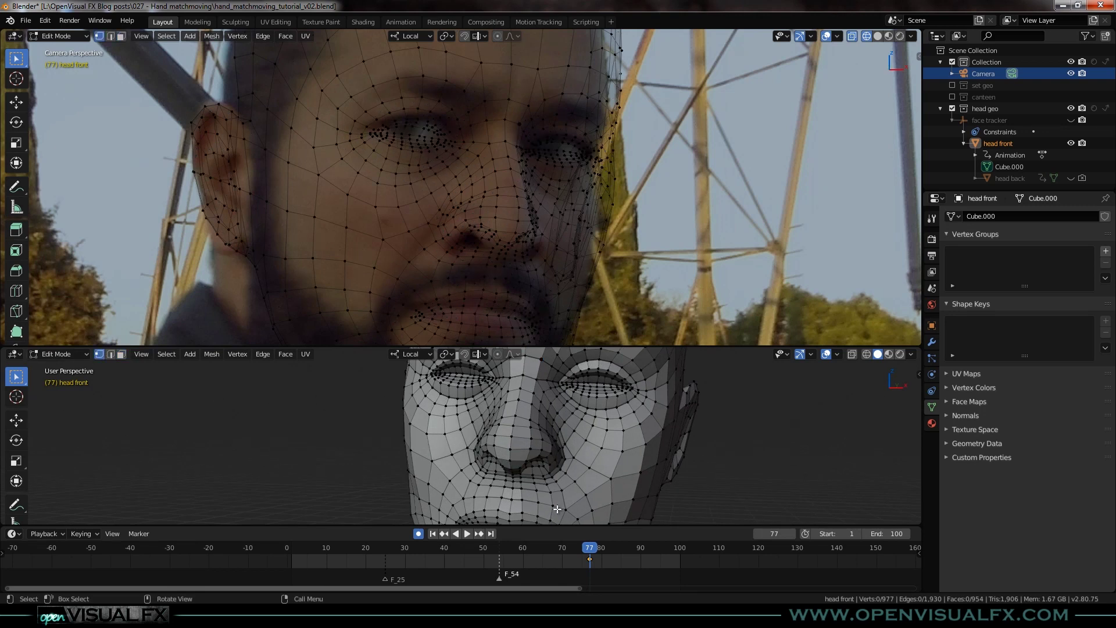
left_click(510, 454)
key("o")
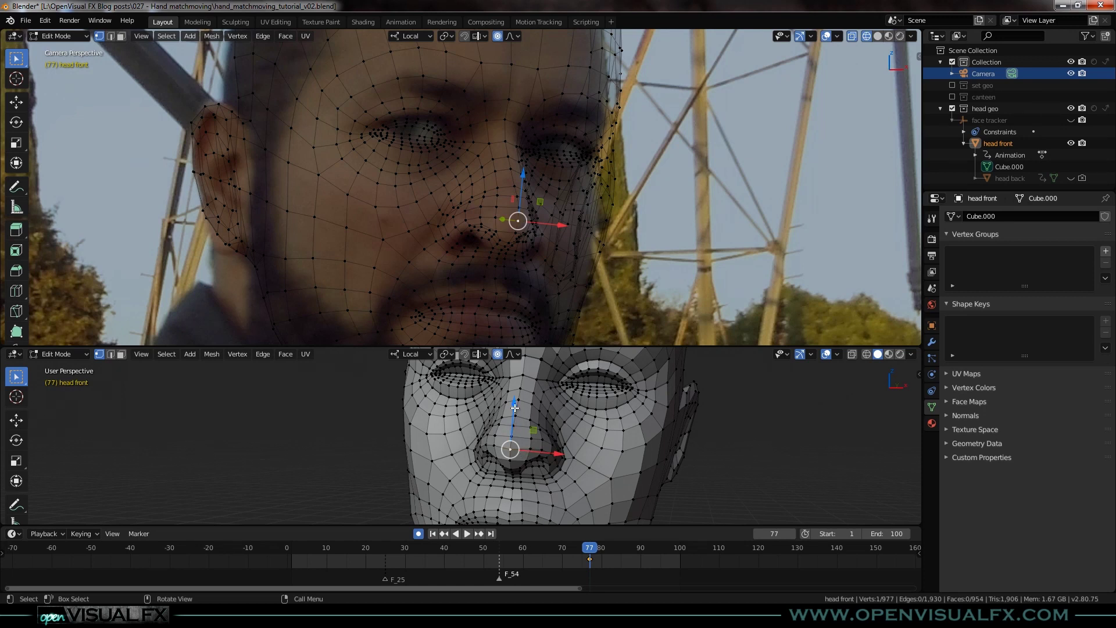
key("g")
key("z")
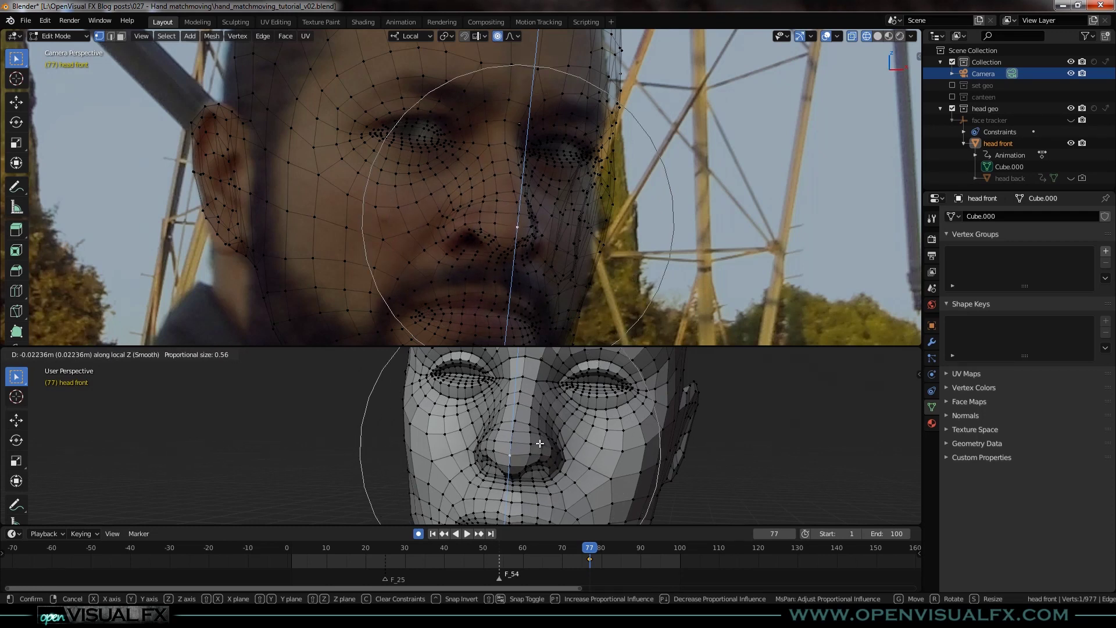
left_click(536, 454)
- Widen the nose by scaling about 1.13 along local X with proportional editing
key("s")
key("x")
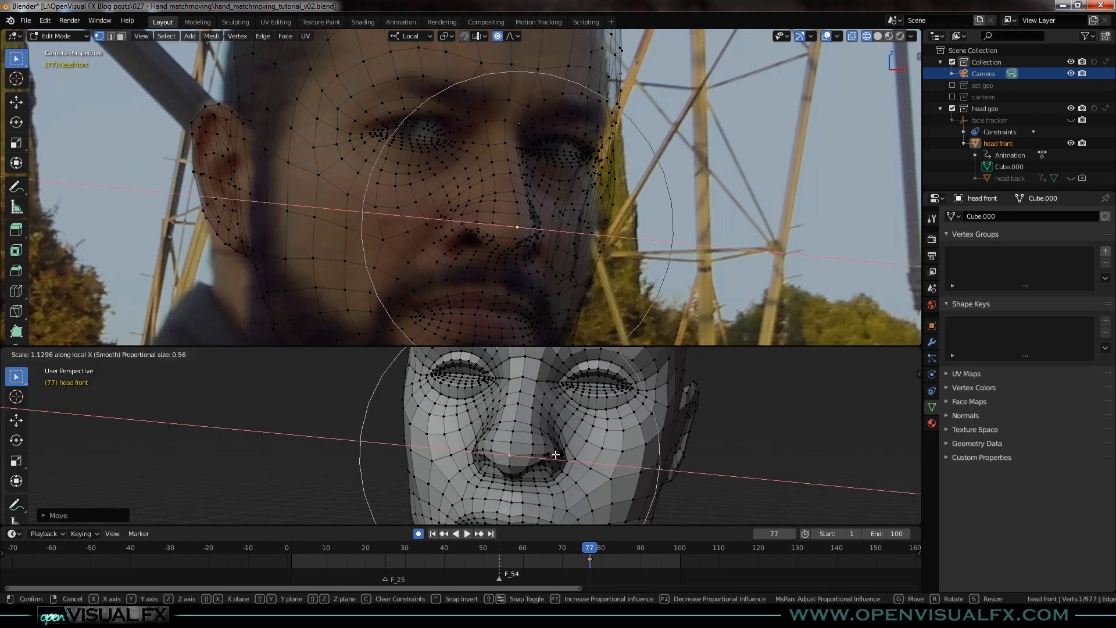
left_click(555, 454)
- Raise one vertex at each eye about 0.02 m along local Z with proportional editing at size 0.62
left_click_drag(531, 426, 543, 464)
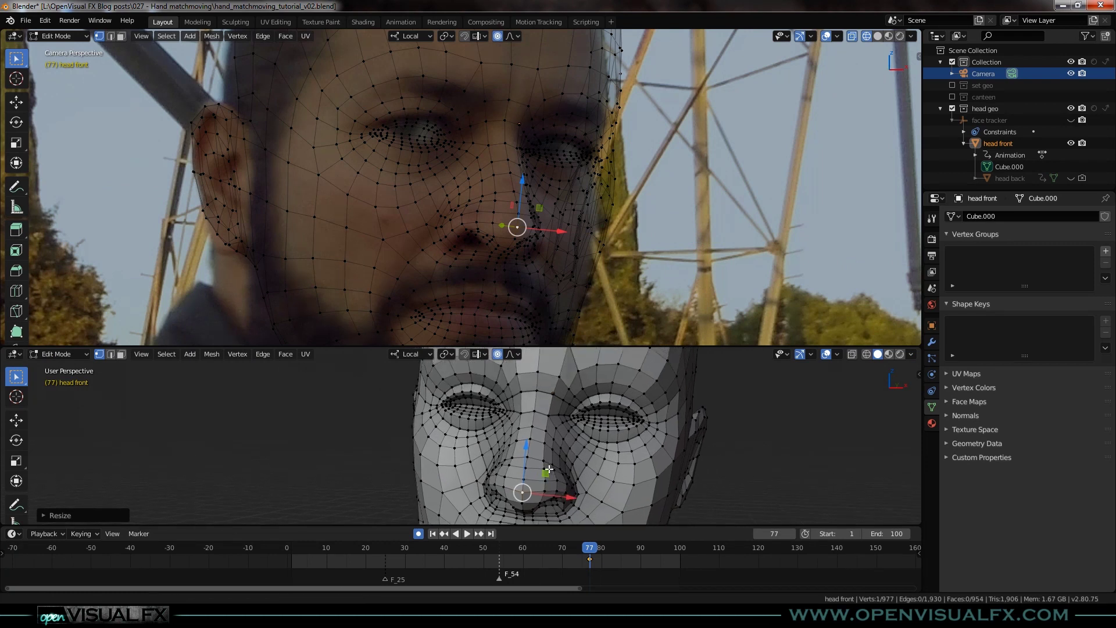
left_click(471, 404)
left_click(607, 415, "shift")
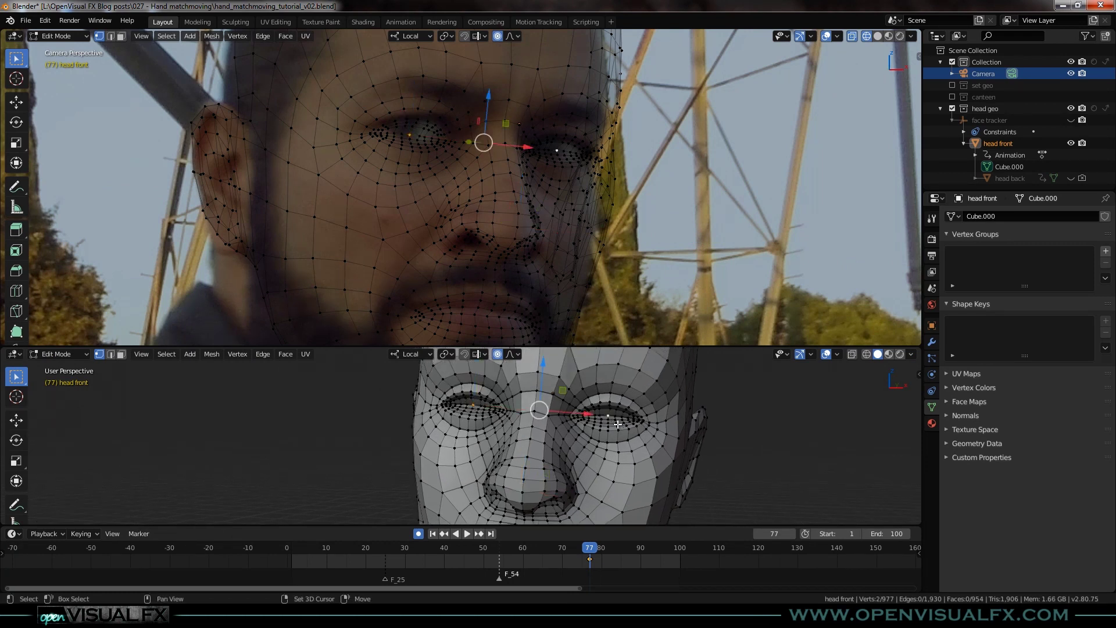
key("g")
key("z")
key("z")
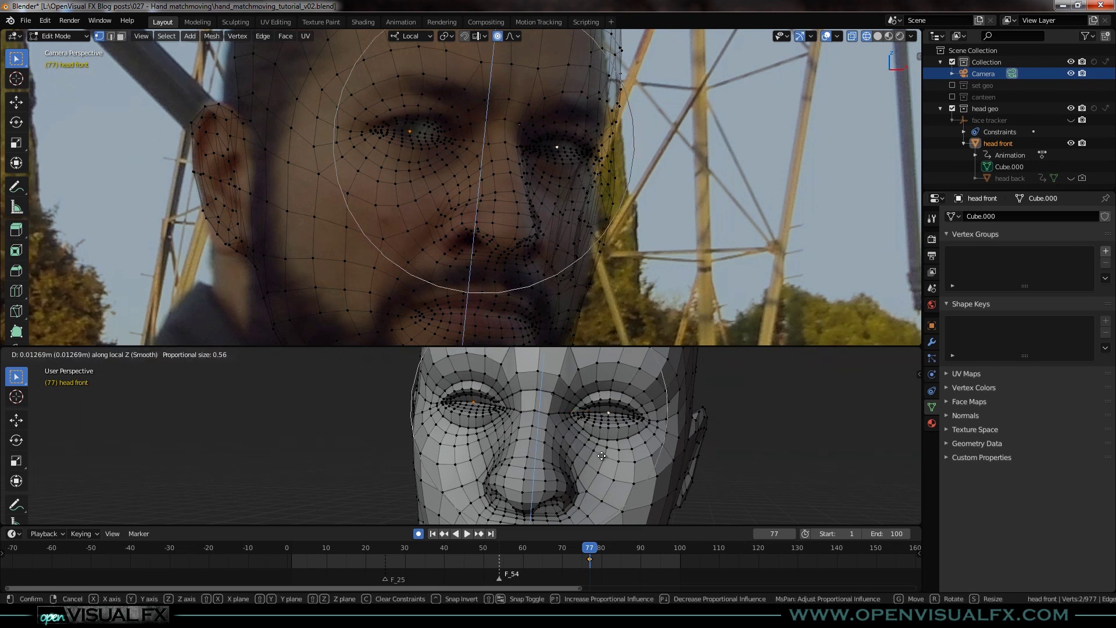
scroll(603, 437, "down", 1)
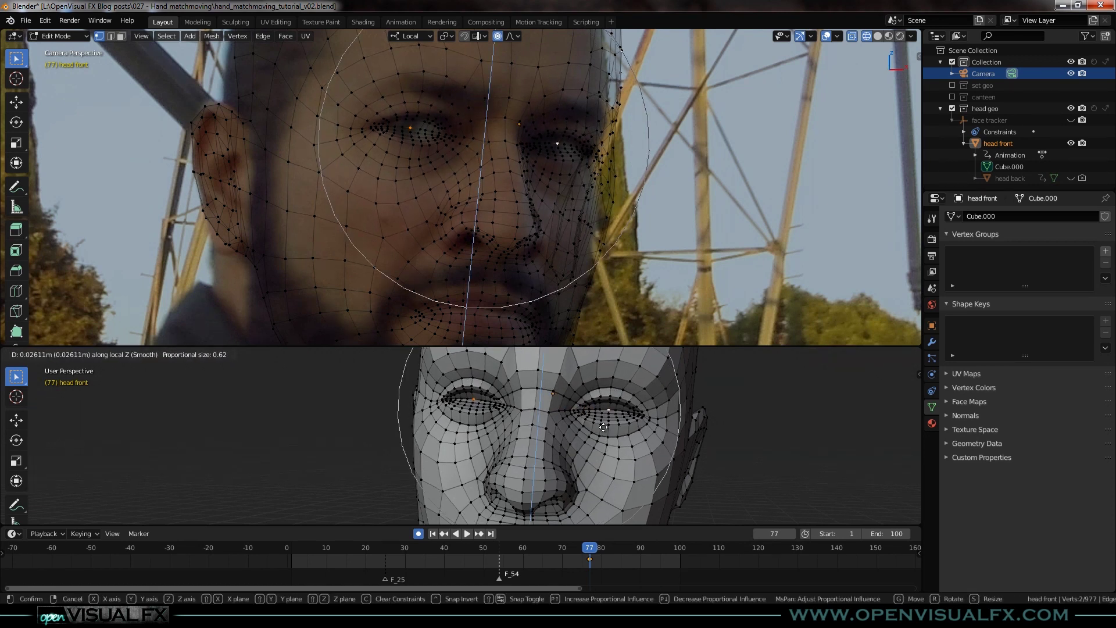
left_click(600, 437)
- Select the upper and lower lip edge loops and raise them slightly along local Z with proportional editing at size 0.42
scroll(630, 442, "down", 5)
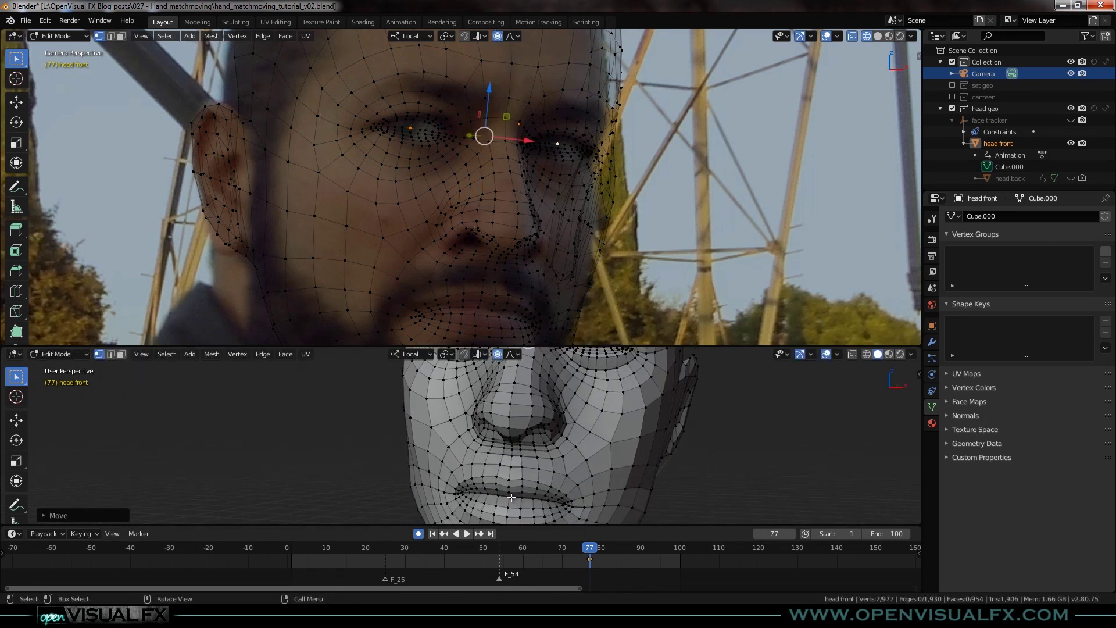
left_click(510, 497, "alt")
scroll(531, 493, "up", 2)
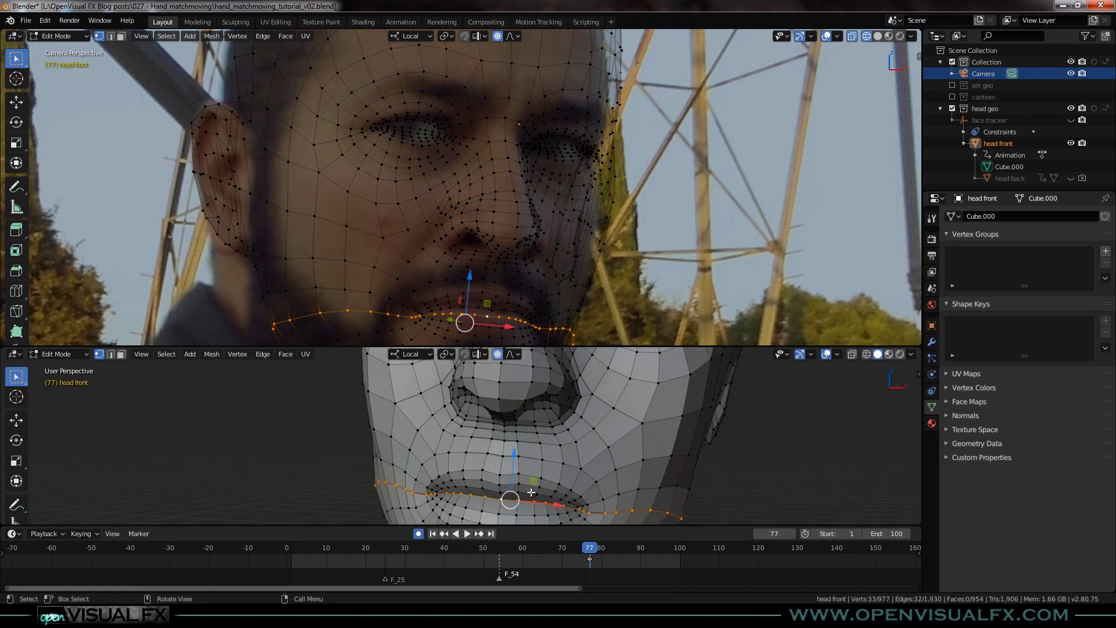
scroll(532, 491, "up", 3)
left_click(526, 490, "alt")
scroll(526, 491, "down", 2)
left_click(508, 495, "alt+shift")
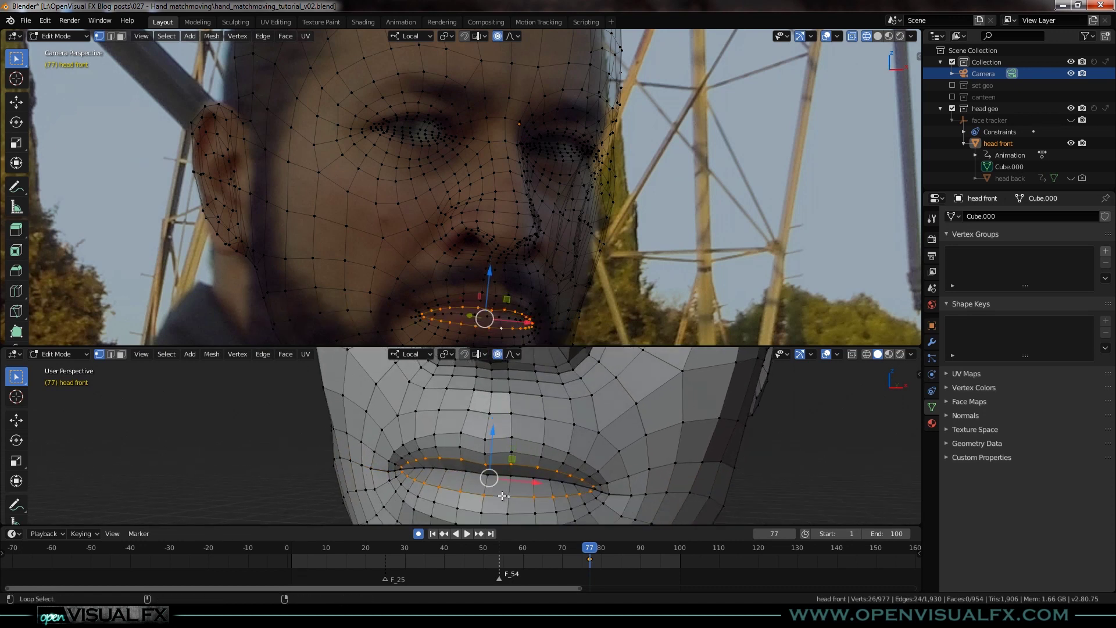
left_click_drag(548, 259, 530, 215)
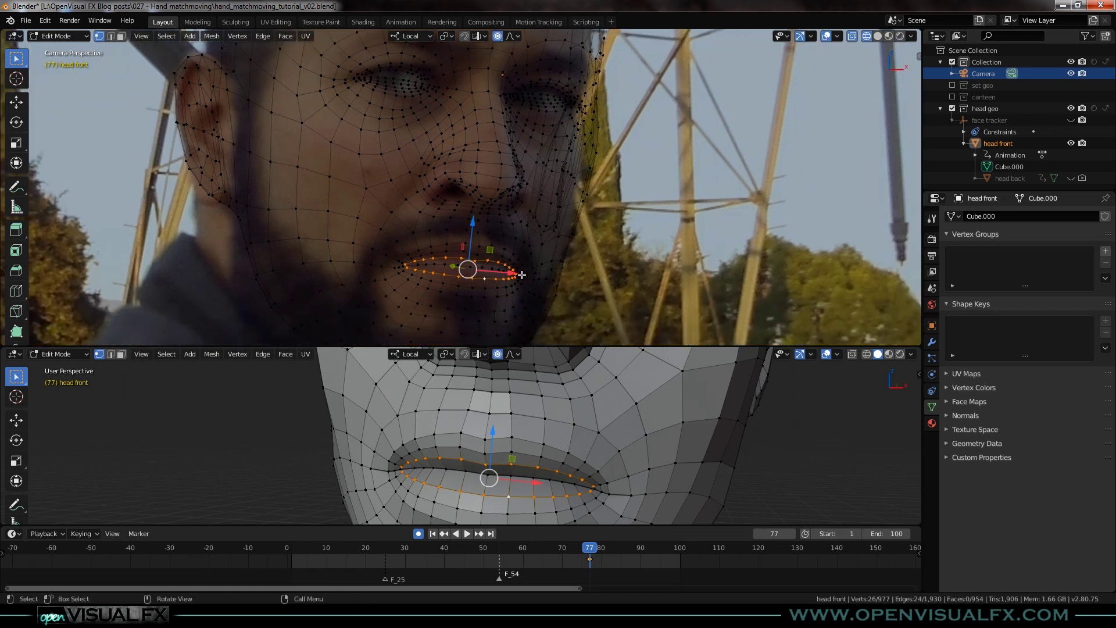
key("g")
key("z")
key("z")
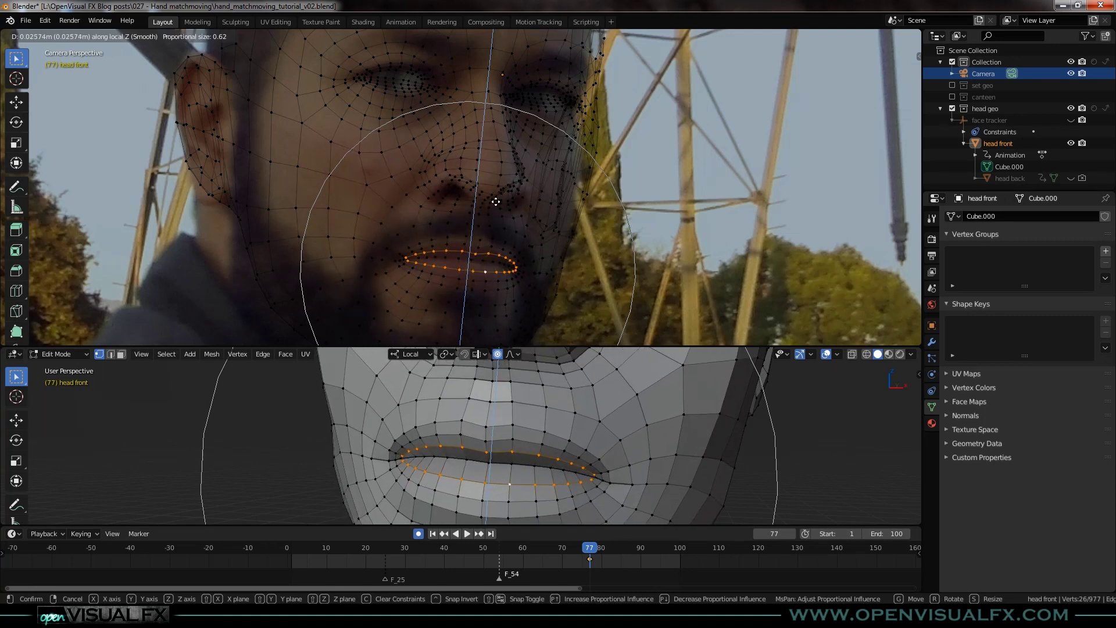
scroll(495, 201, "down", 2)
scroll(495, 202, "up", 4)
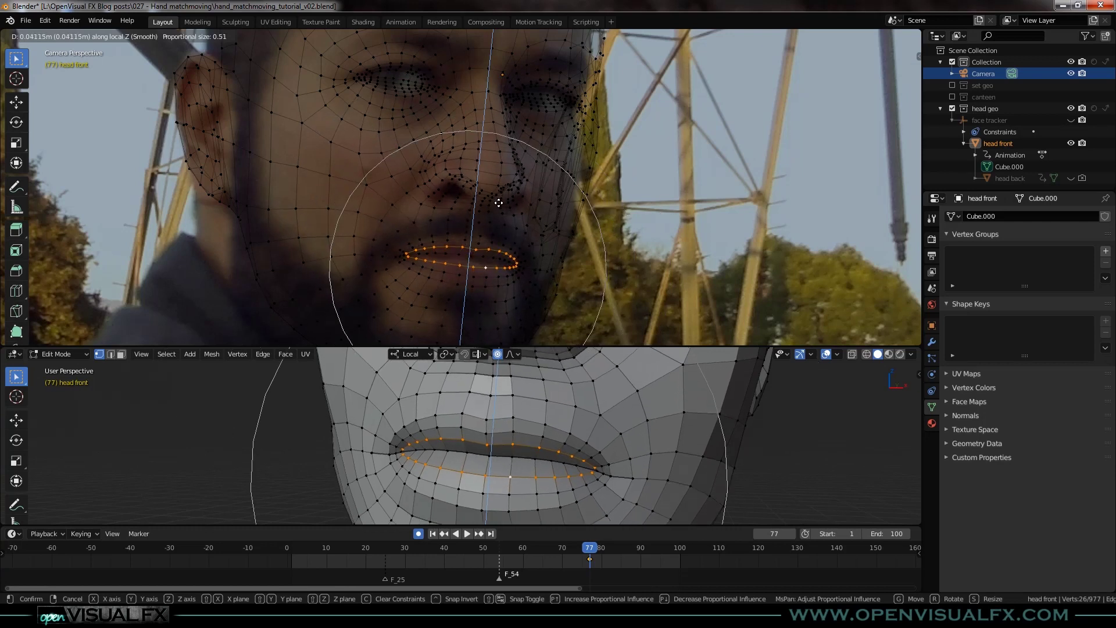
scroll(499, 202, "up", 2)
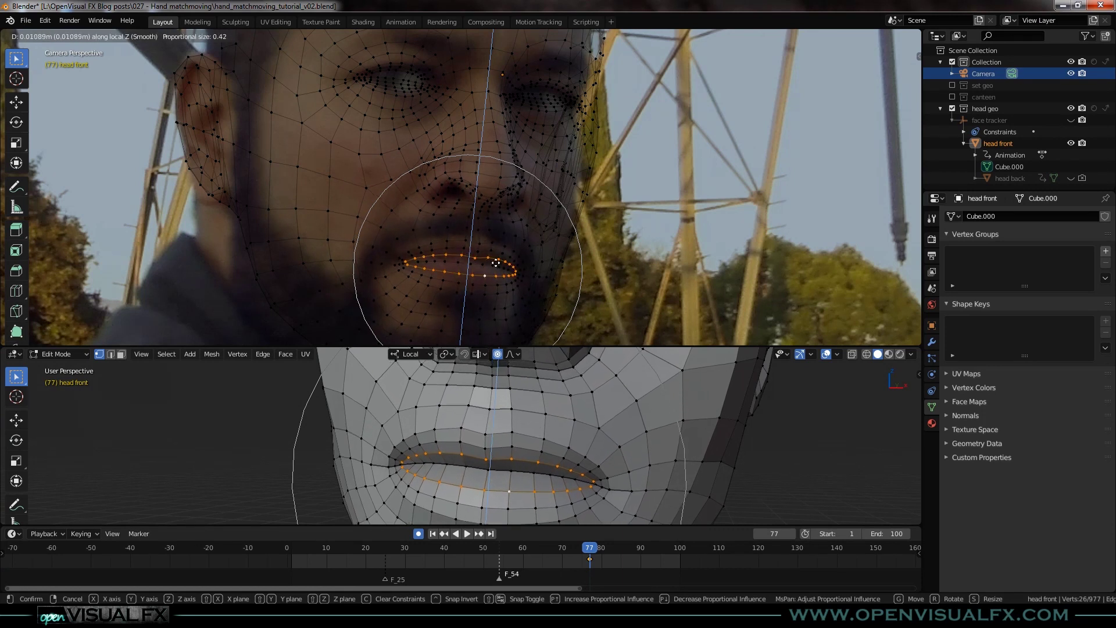
left_click(490, 224)
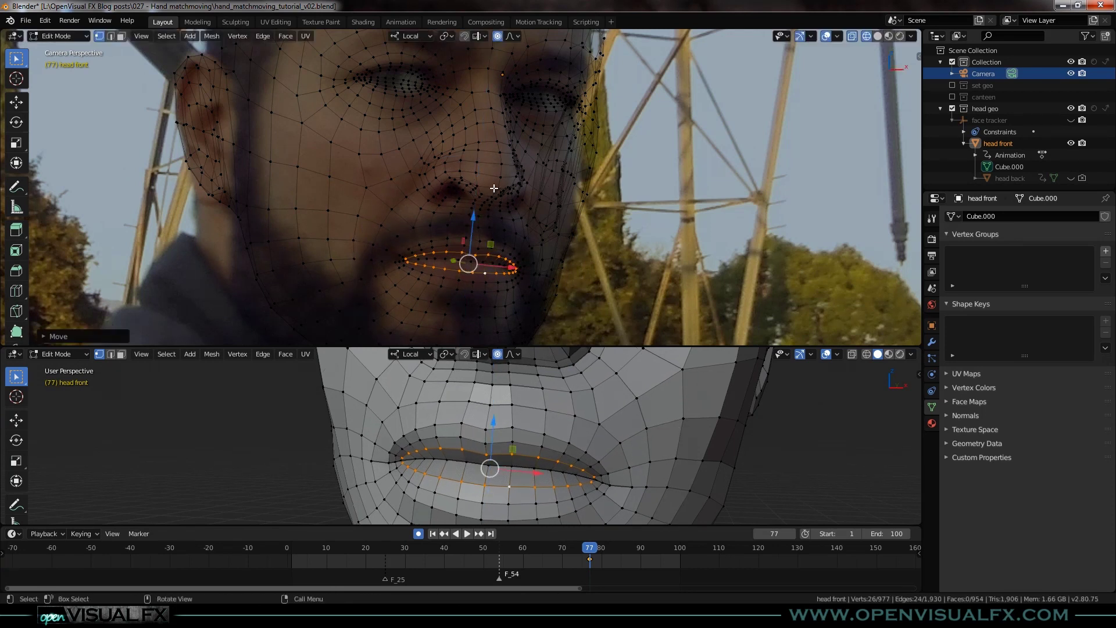
- Move the vertex just under the nose down about 0.01 m along local Z with proportional editing at size 0.42
left_click(492, 197)
key("g")
key("z")
key("z")
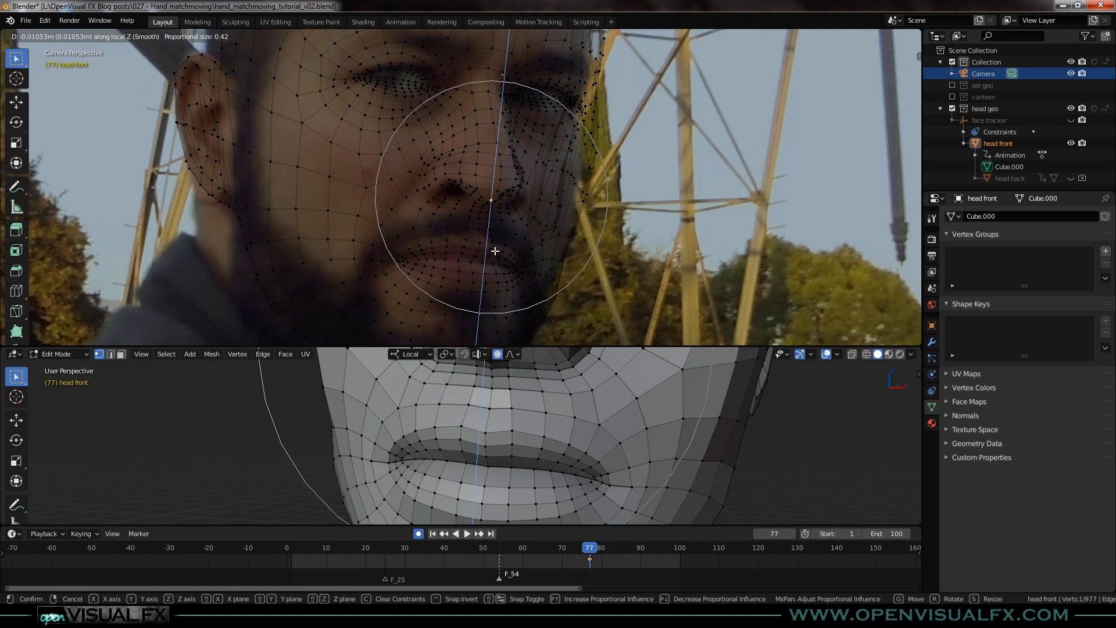
left_click(496, 252)
- Leave Edit Mode and compare the reshaped head front mesh with the face in the footage
scroll(517, 218, "down", 3)
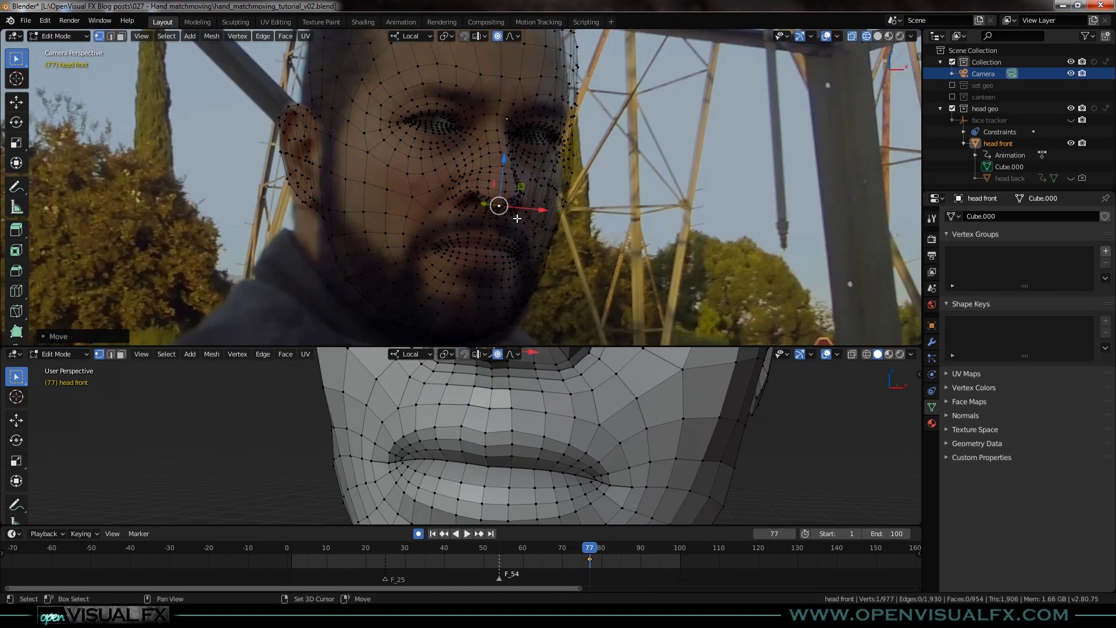
left_click_drag(517, 218, 517, 257)
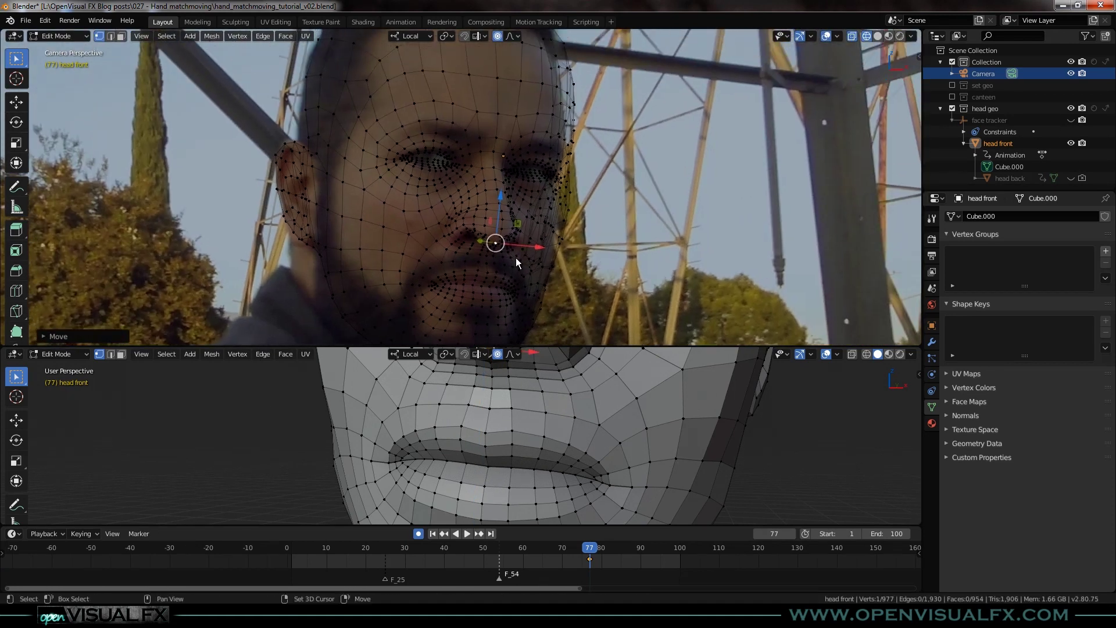
key("Tab")
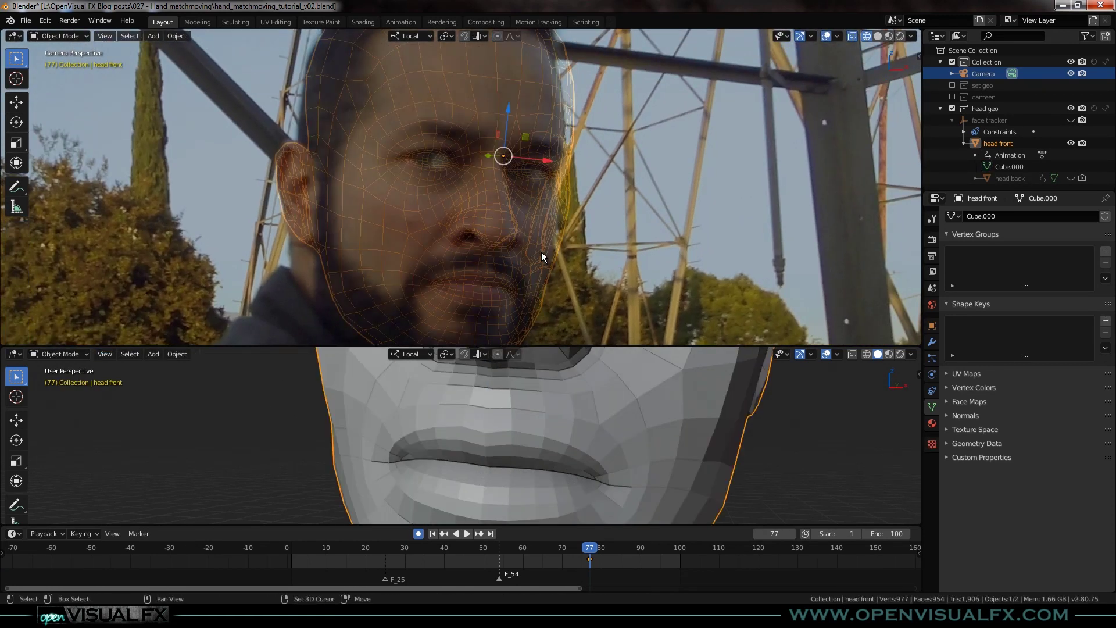
left_click_drag(542, 254, 523, 191)
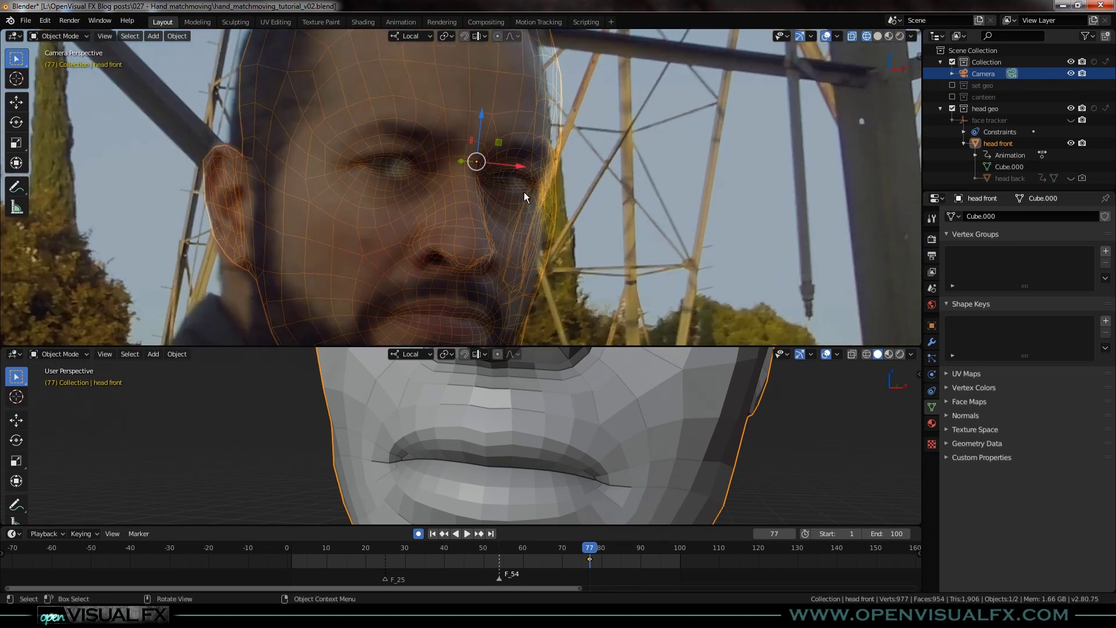
scroll(507, 221, "down", 3)
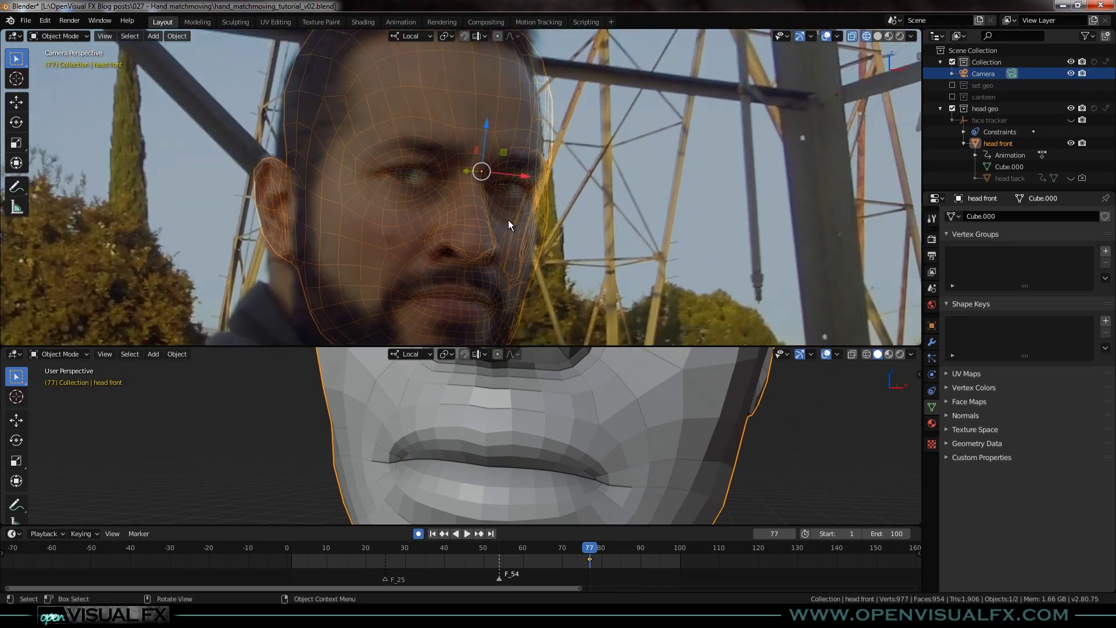
scroll(587, 445, "down", 3)
scroll(588, 444, "down", 4)
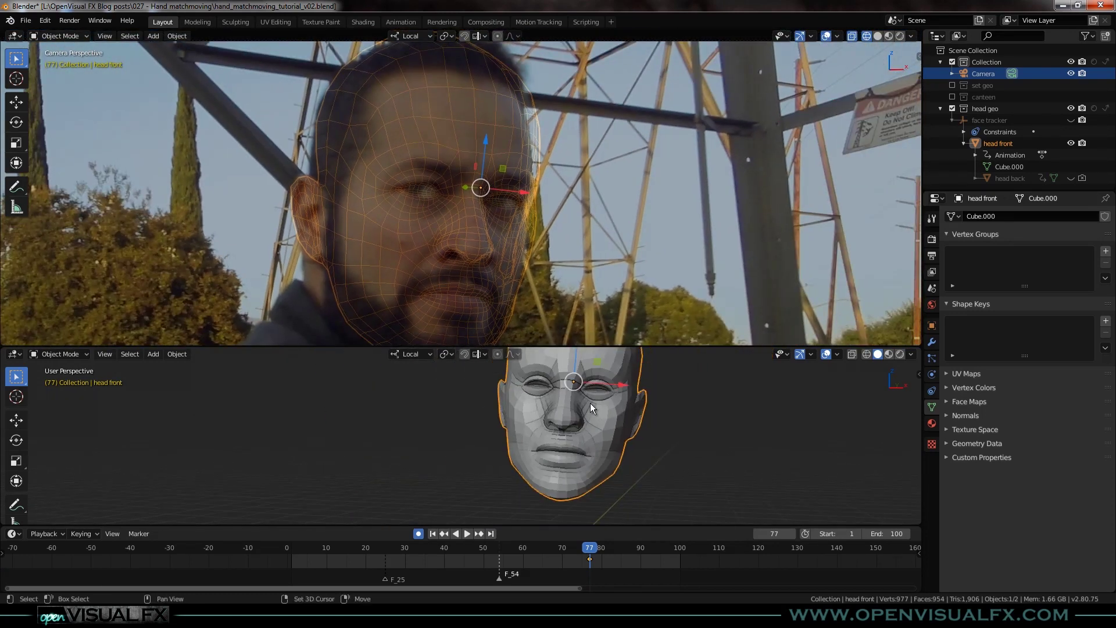
key("Tab")
key("Tab")
- In Edit Mode, narrow the forehead by scaling three vertices on each side to about 0.92 along local X, proportional size 0.62
key("Tab")
mouse_move(592, 440)
left_mouse_down()
mouse_move(566, 412)
mouse_move(582, 438)
mouse_move(597, 434)
left_mouse_up()
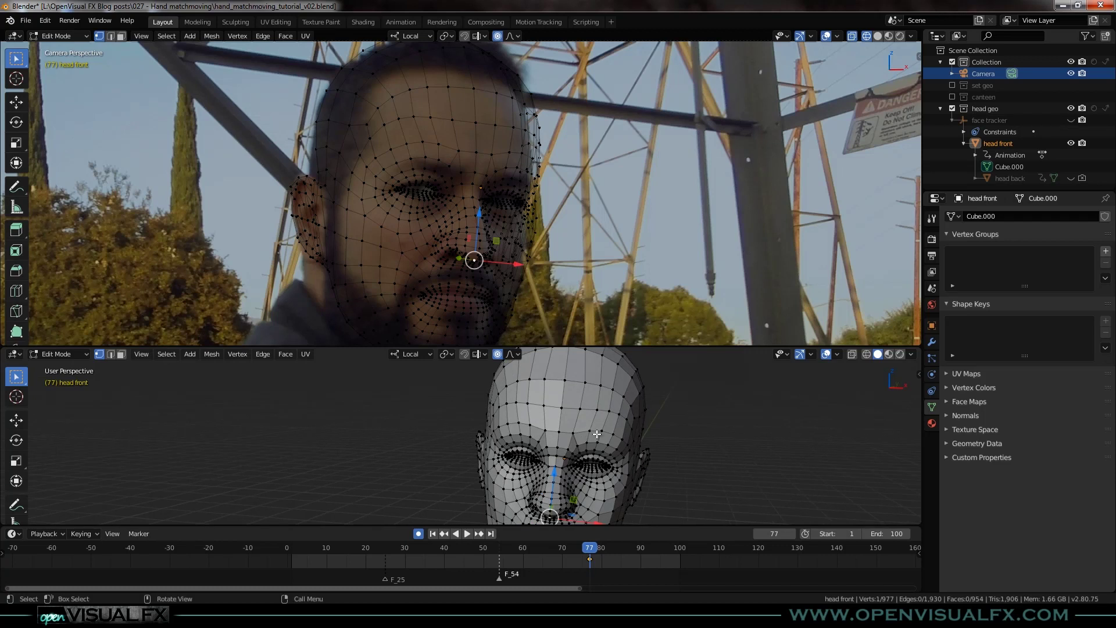
left_click(616, 432)
left_click(617, 415, "shift")
left_click(619, 396, "shift")
left_click_drag(509, 414, 548, 427)
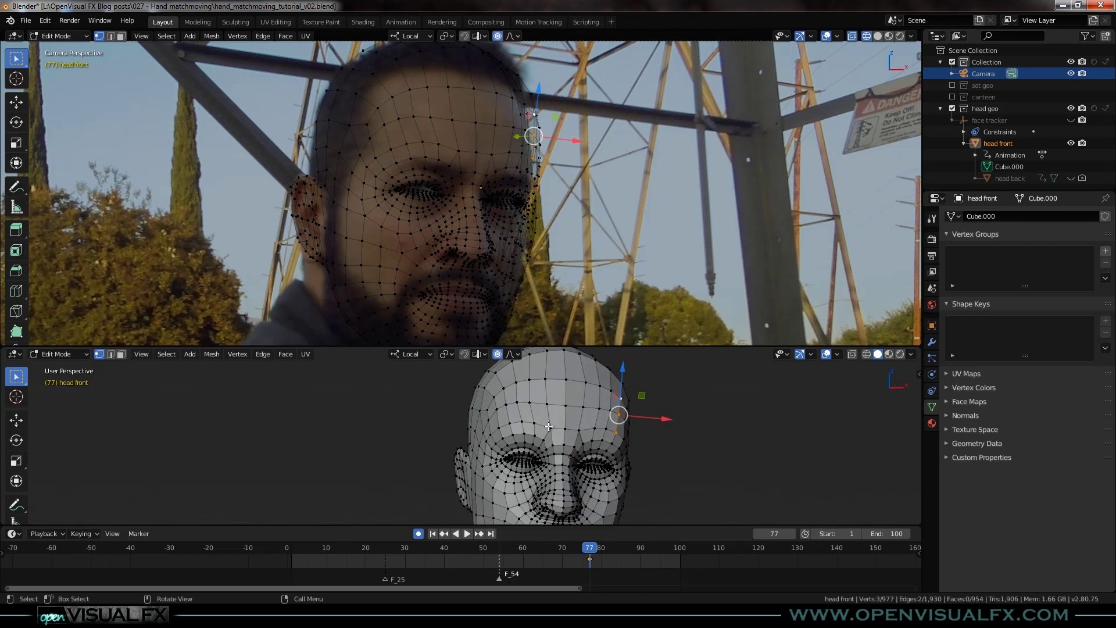
left_click(499, 429, "shift")
left_click(497, 410, "shift")
left_click(494, 398, "shift")
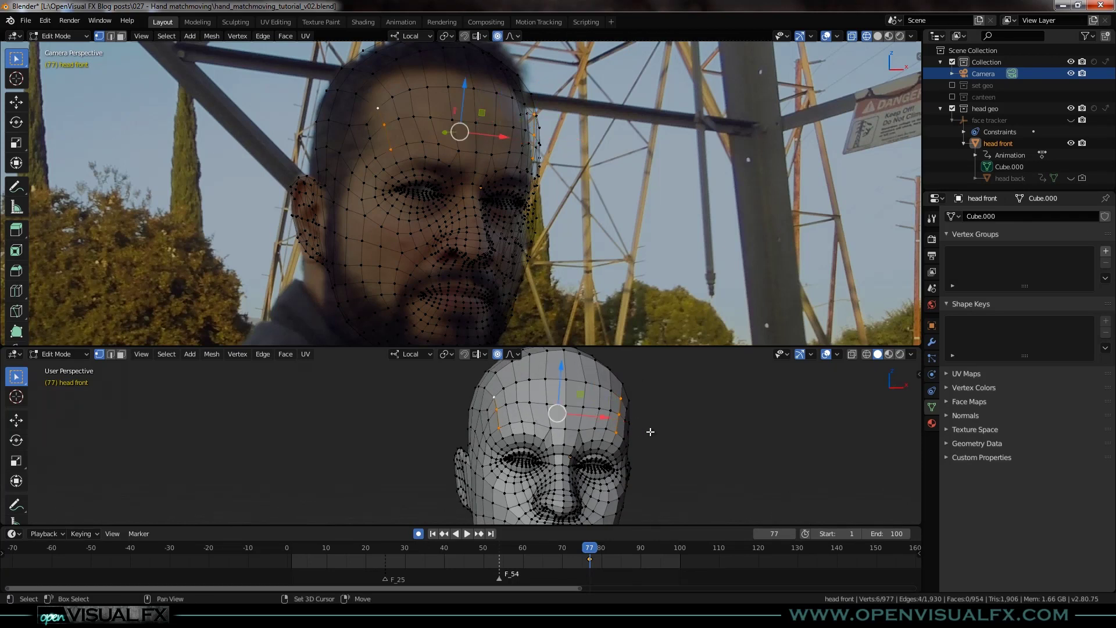
key("s")
key("x")
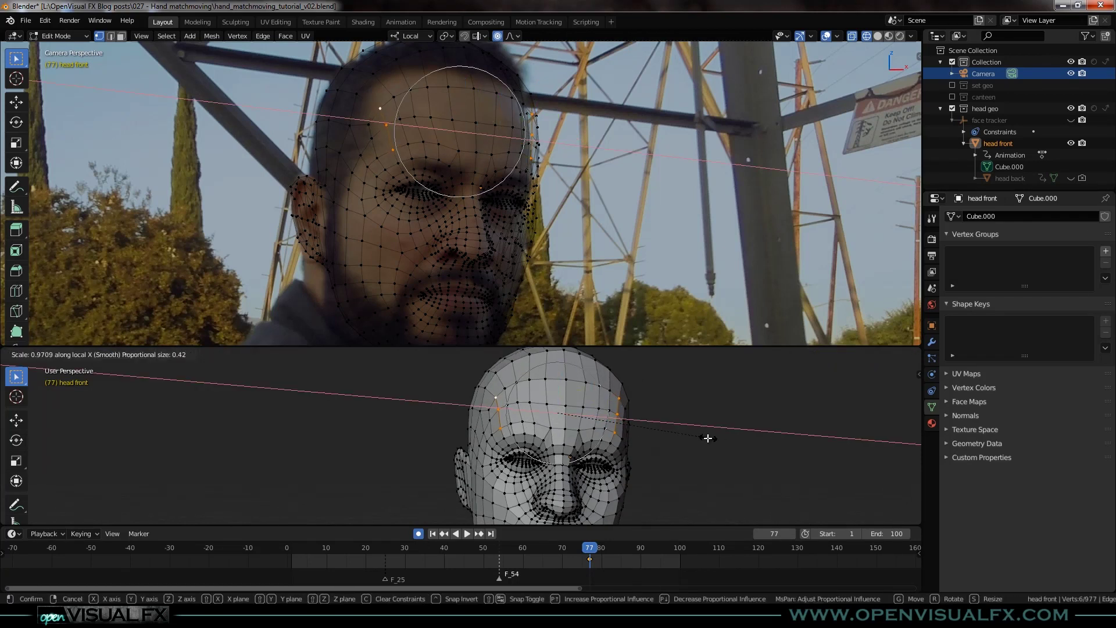
scroll(705, 436, "down", 4)
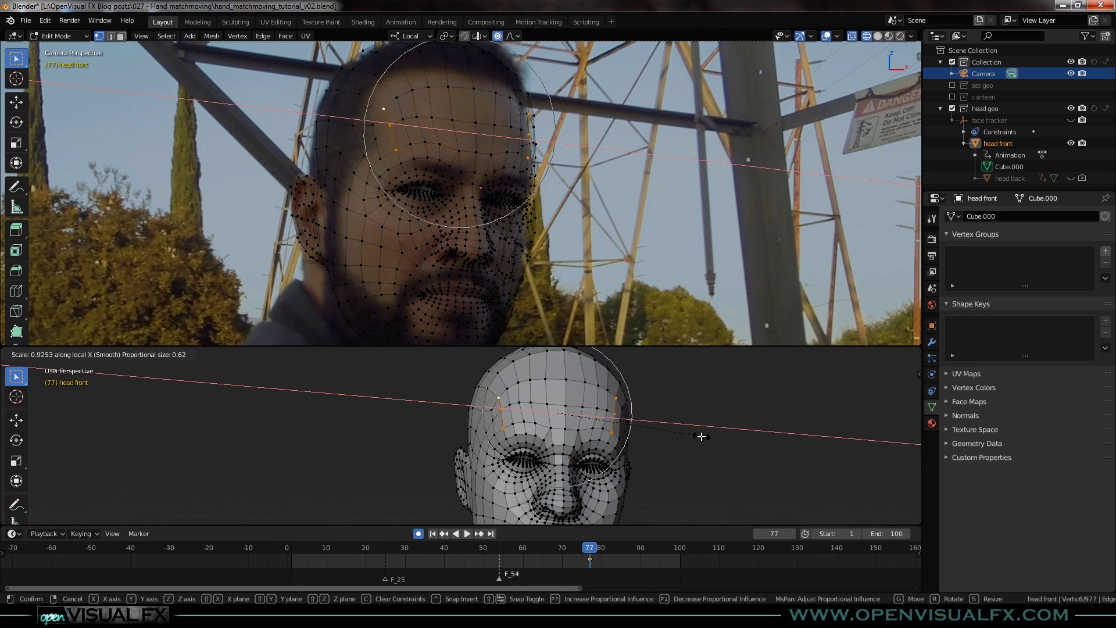
scroll(700, 435, "down", 1)
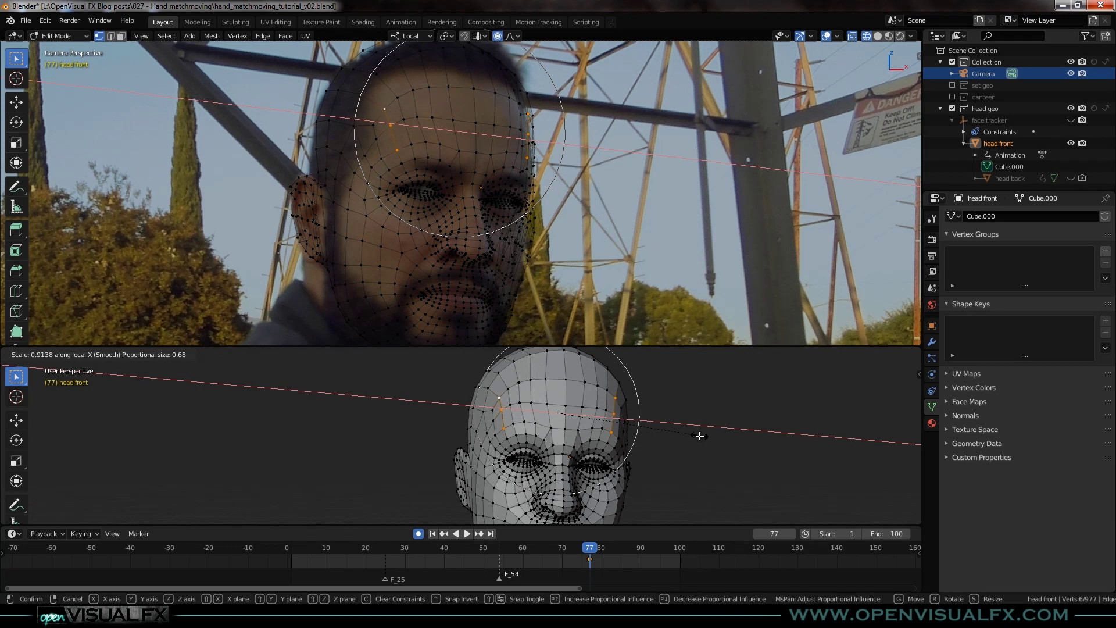
scroll(700, 436, "up", 1)
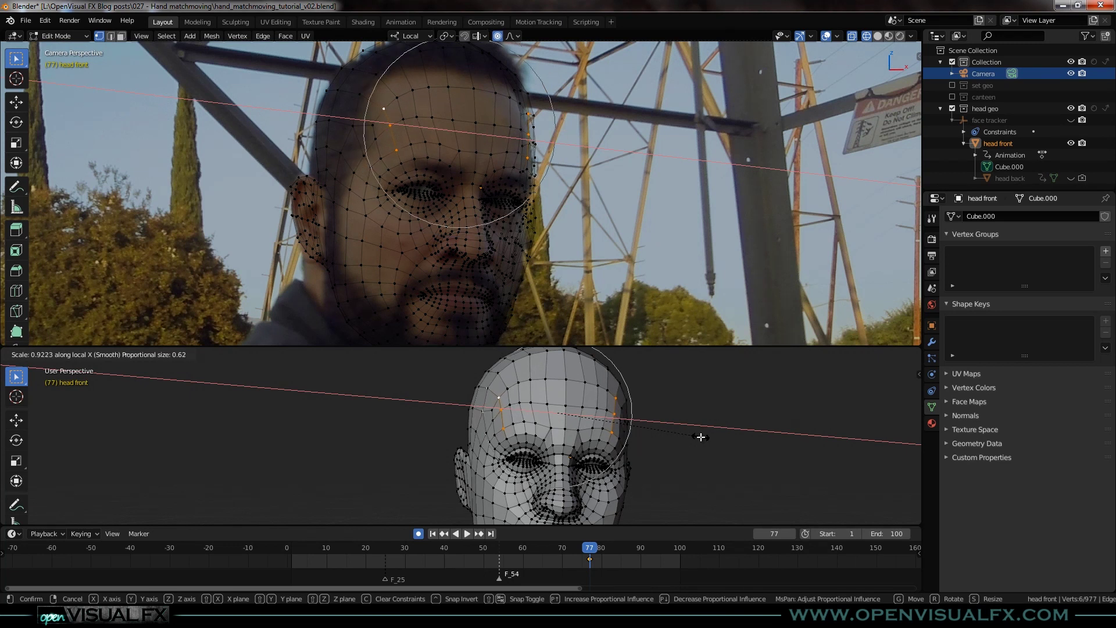
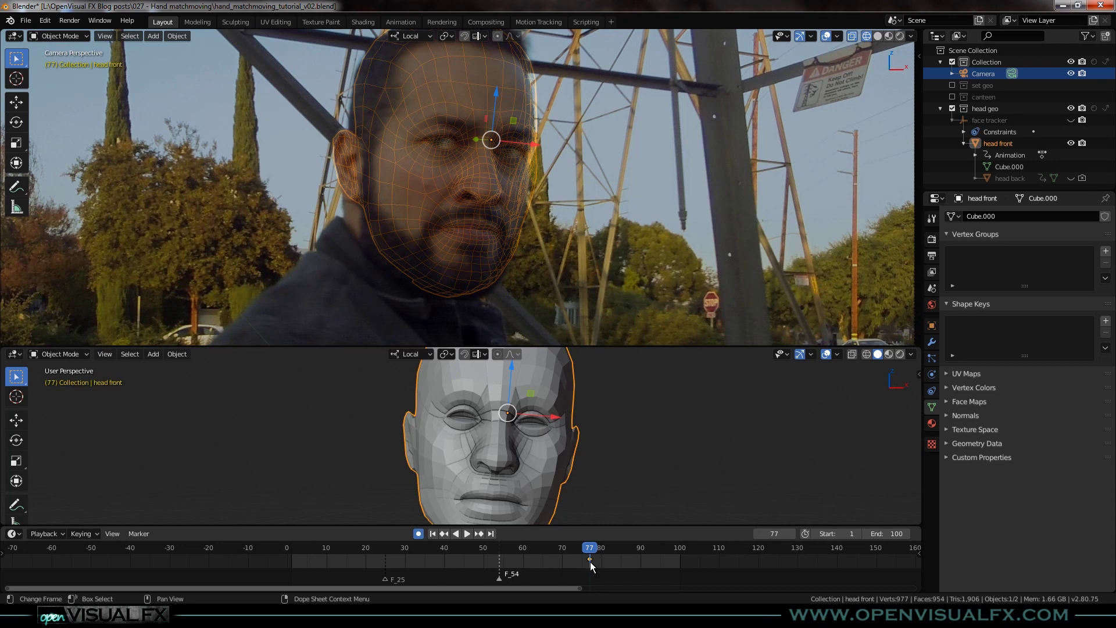
- Play through the shot to check how the head mesh follows the face, and stop at frame 100
key("Home")
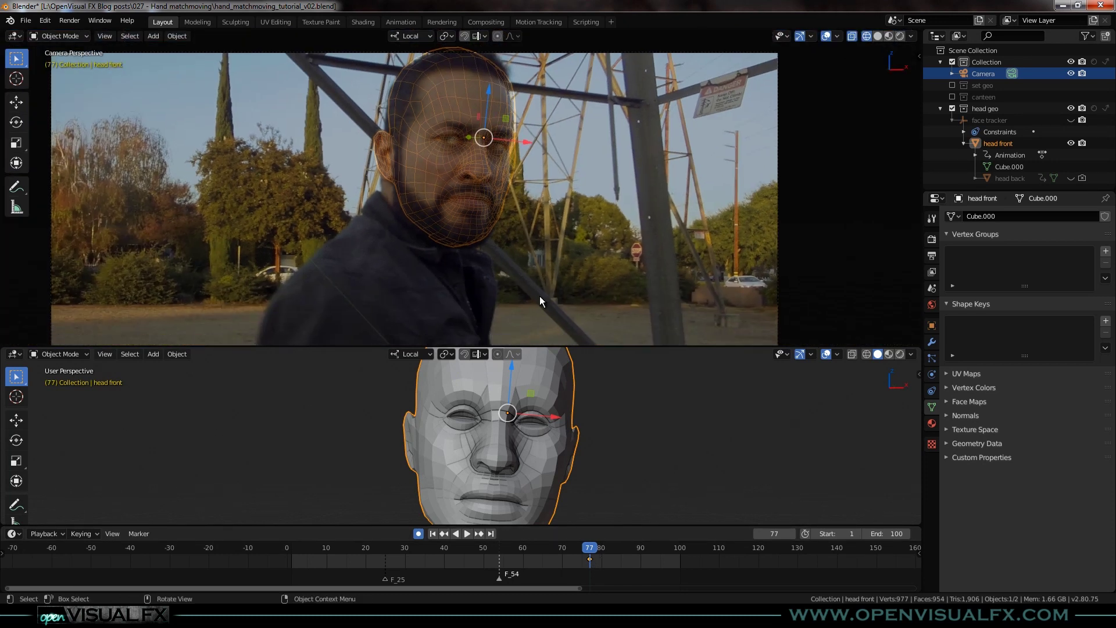
key("shift+ctrl+space")
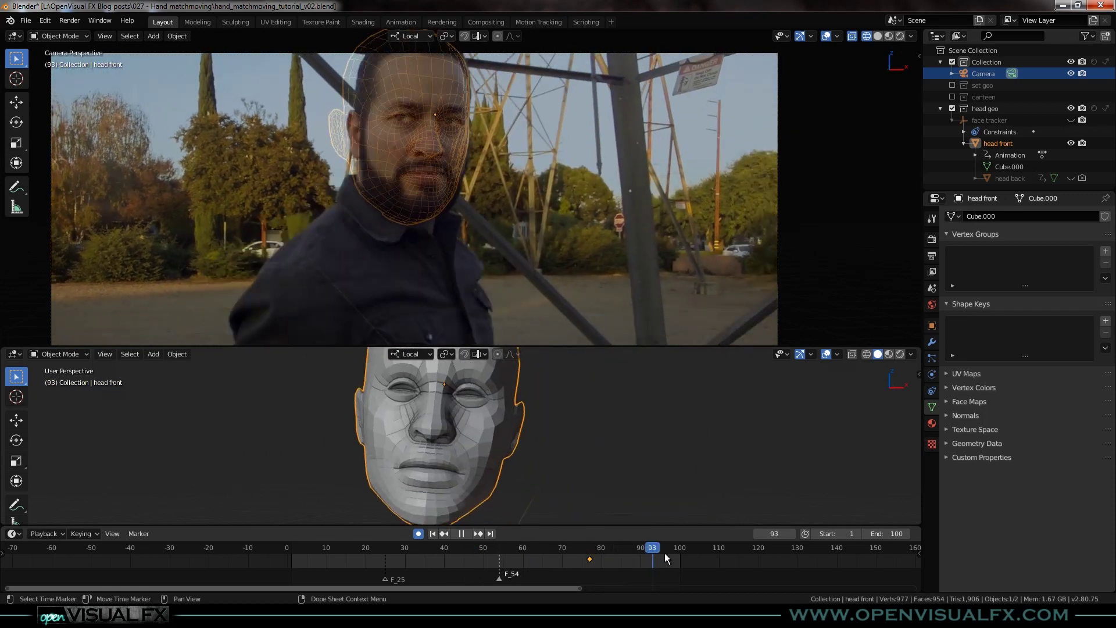
key("space")
scroll(411, 163, "up", 4)
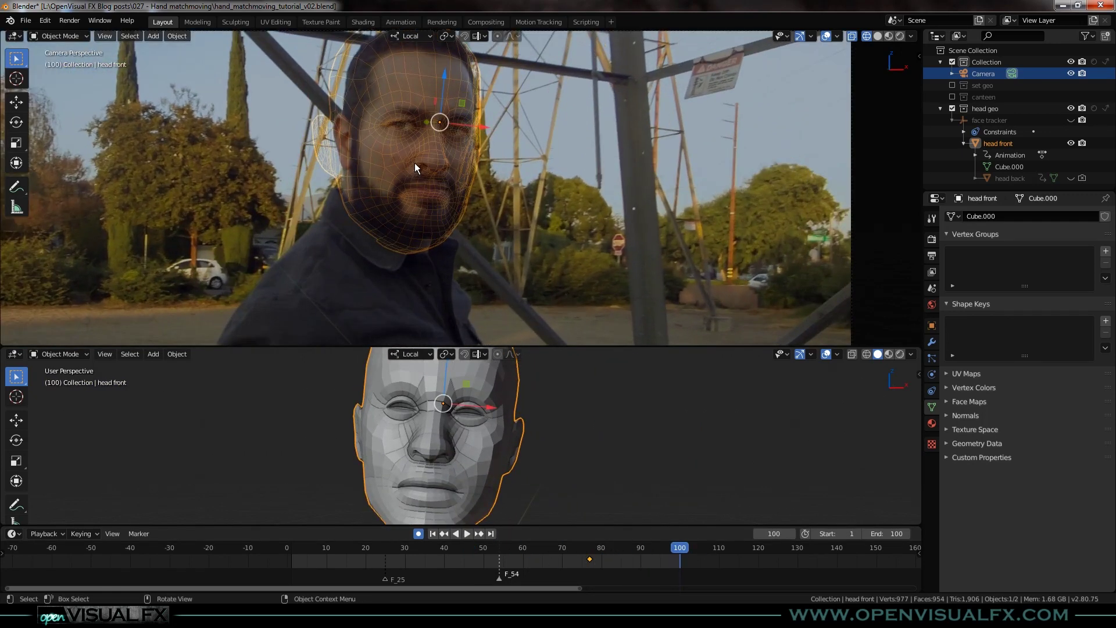
- Rotate the head front mesh slightly about local Z at frame 100 to match the face, with auto keying on
left_click_drag(467, 237, 461, 208)
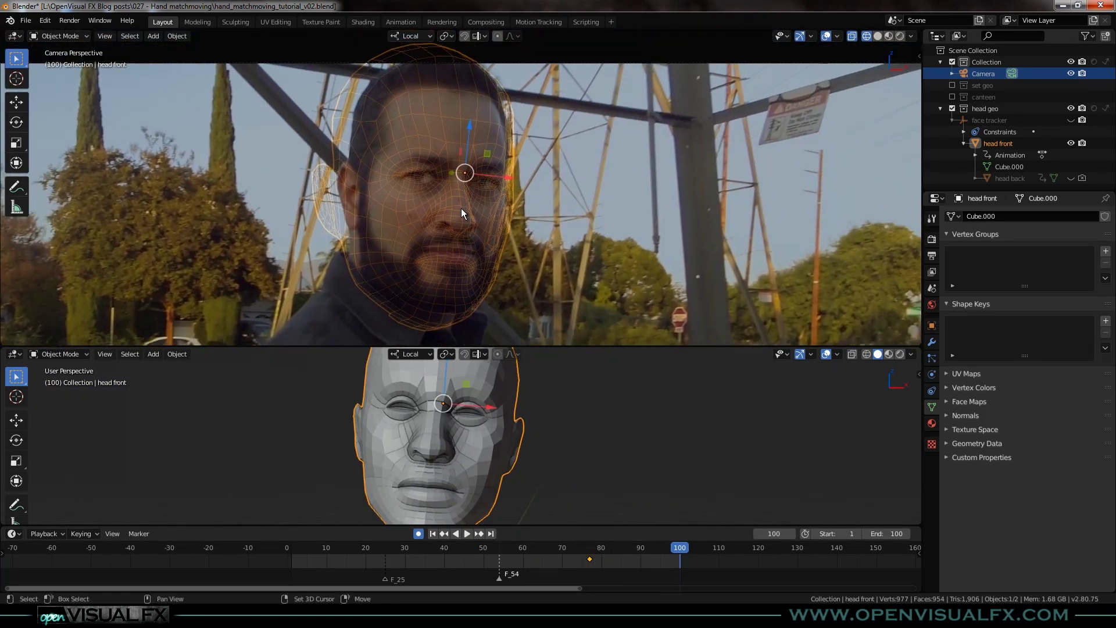
key("r")
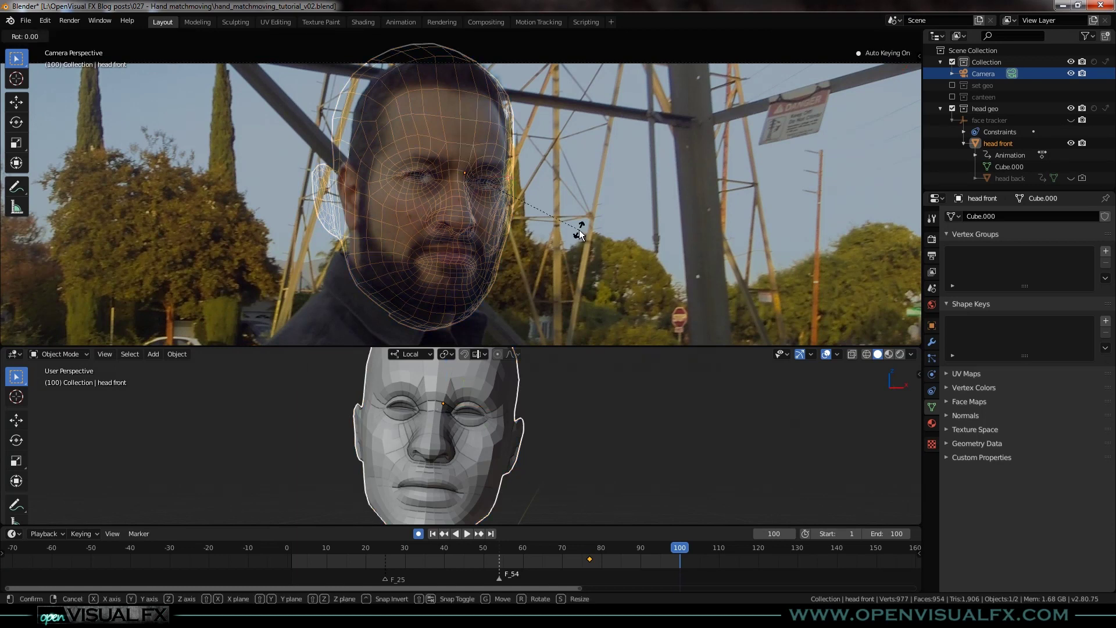
key("z")
key("z")
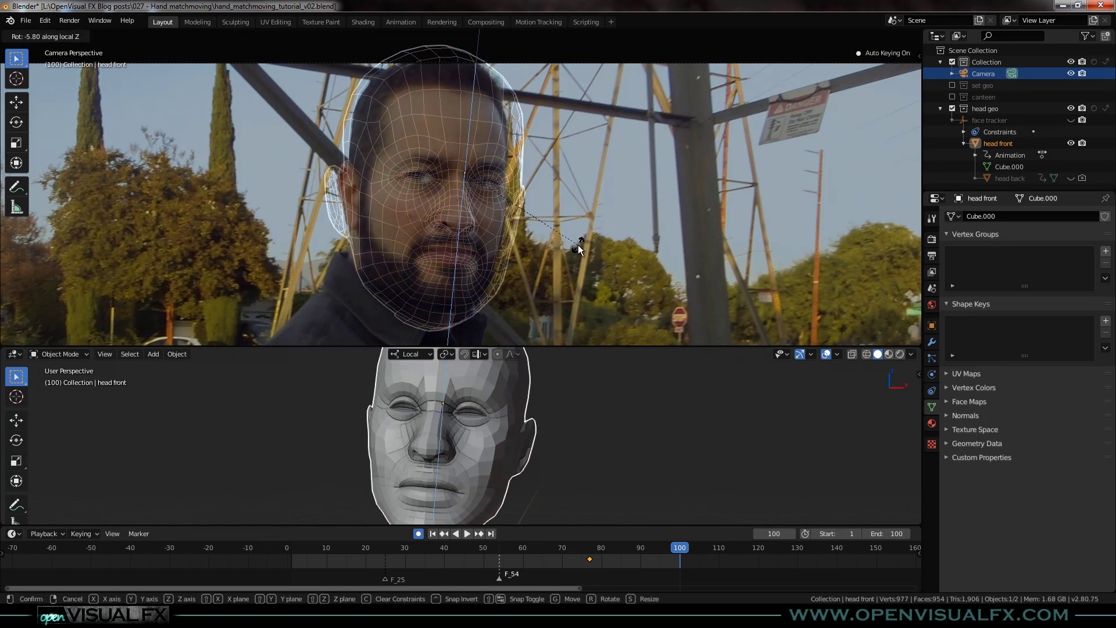
left_click(581, 209)
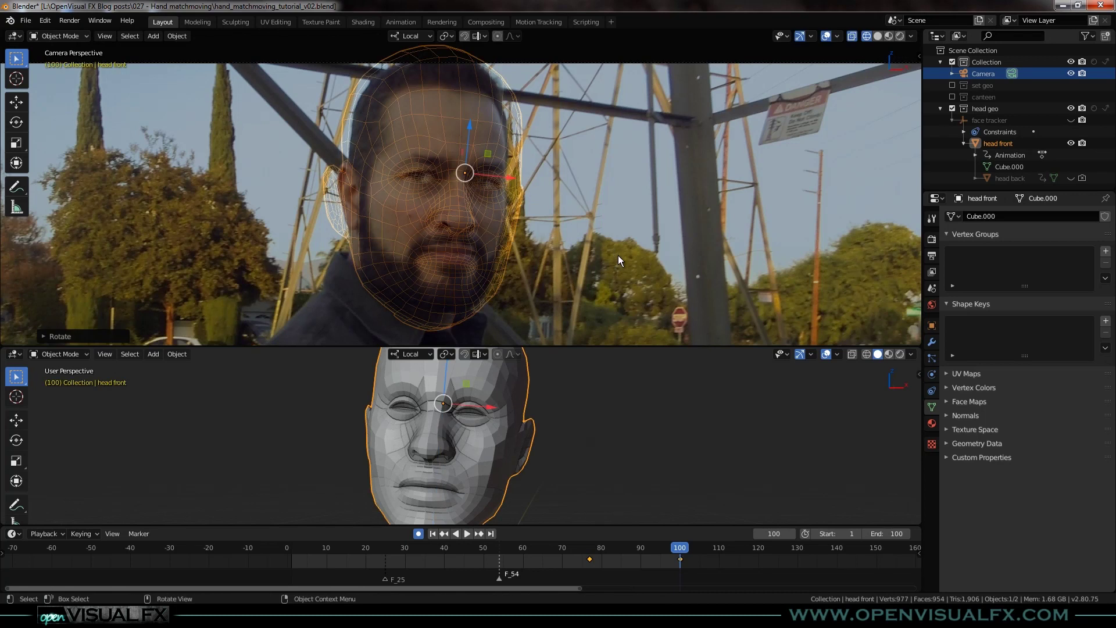
- Scale the head front mesh down uniformly to about 0.9 at frame 100 to match the face size
key("s")
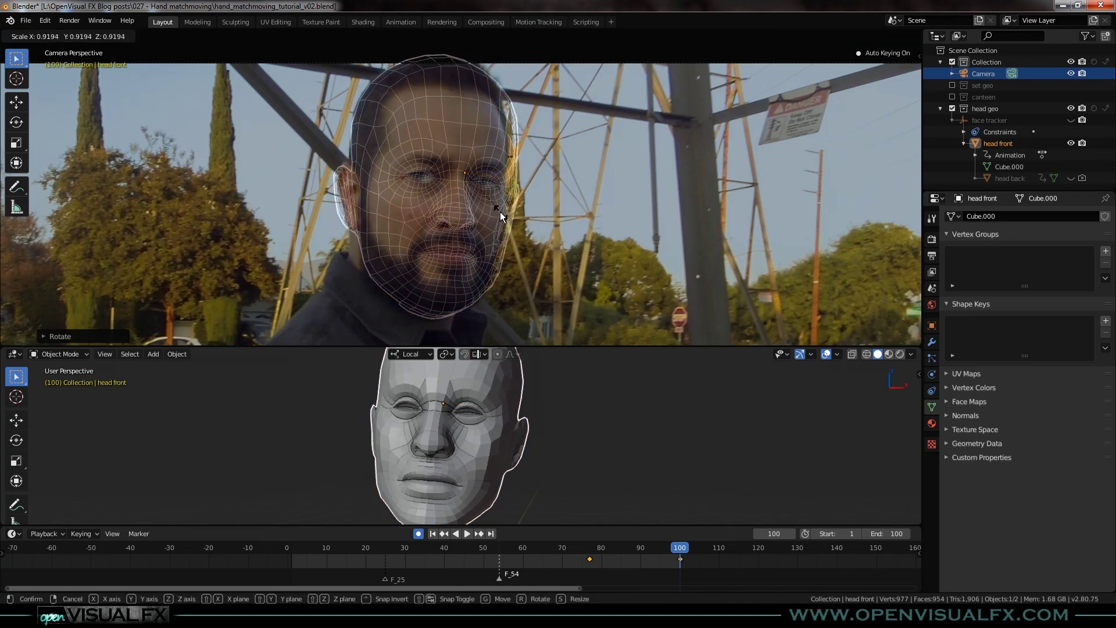
left_click(476, 204)
scroll(462, 241, "up", 6)
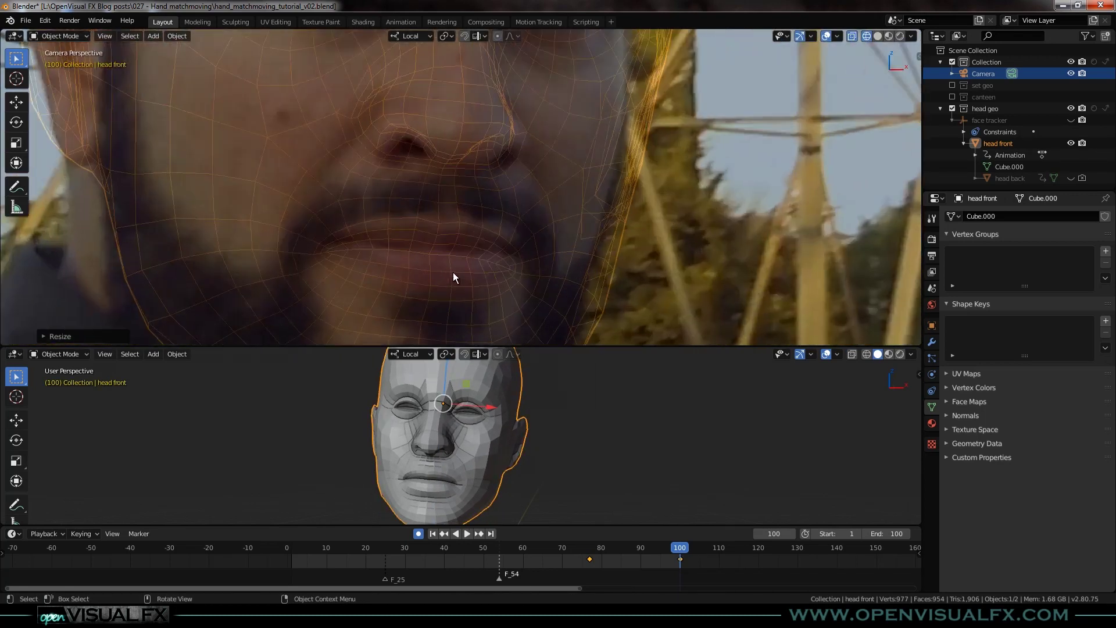
scroll(538, 226, "down", 4)
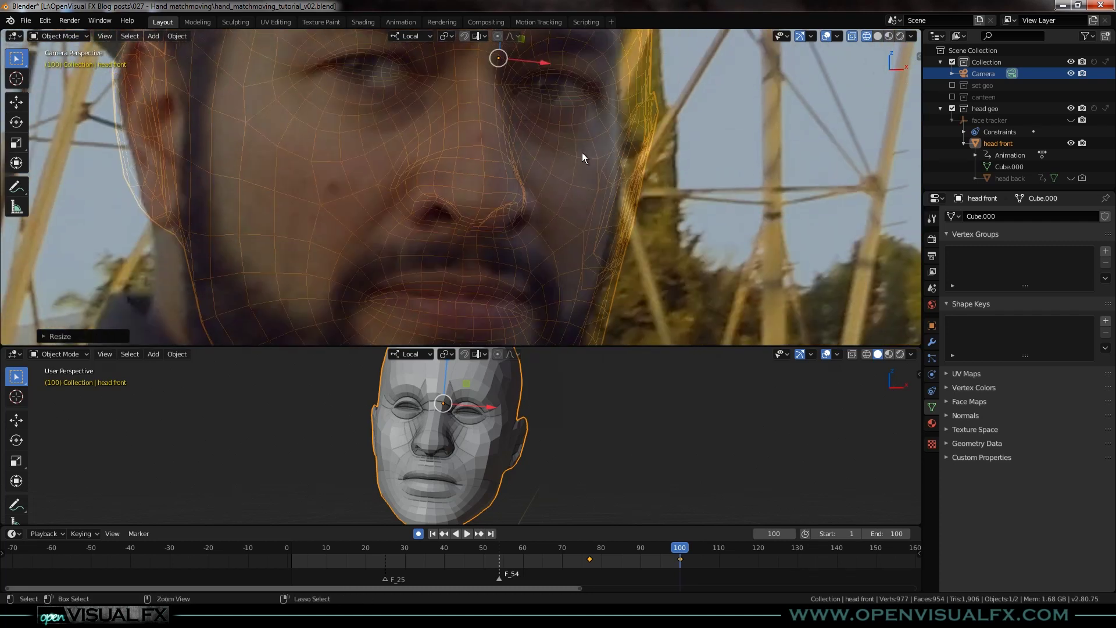
- Fine-tune the head front mesh at frame 100 with a very slight uniform scale-down and a move of about 0.01 m onto the face
key("s")
key("z")
key("z")
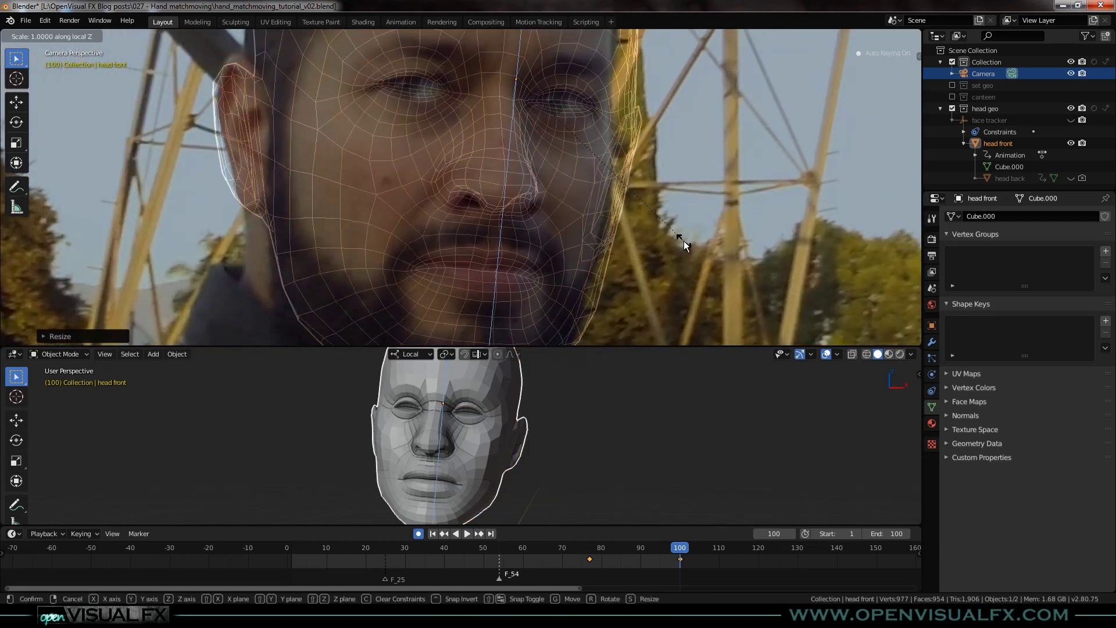
key("z")
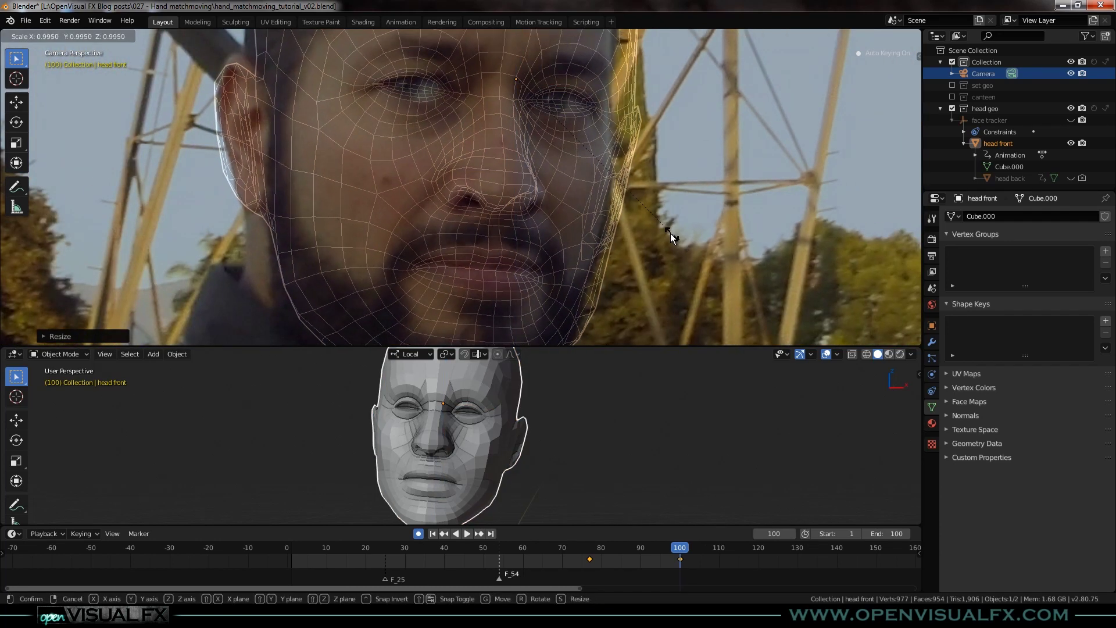
left_click(642, 224)
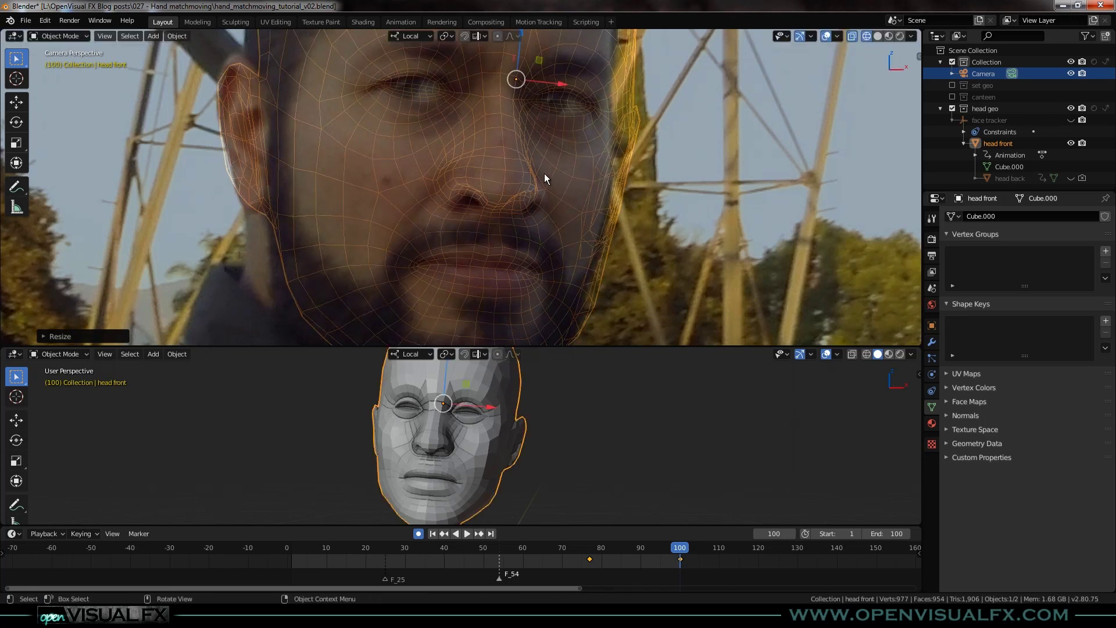
key("g")
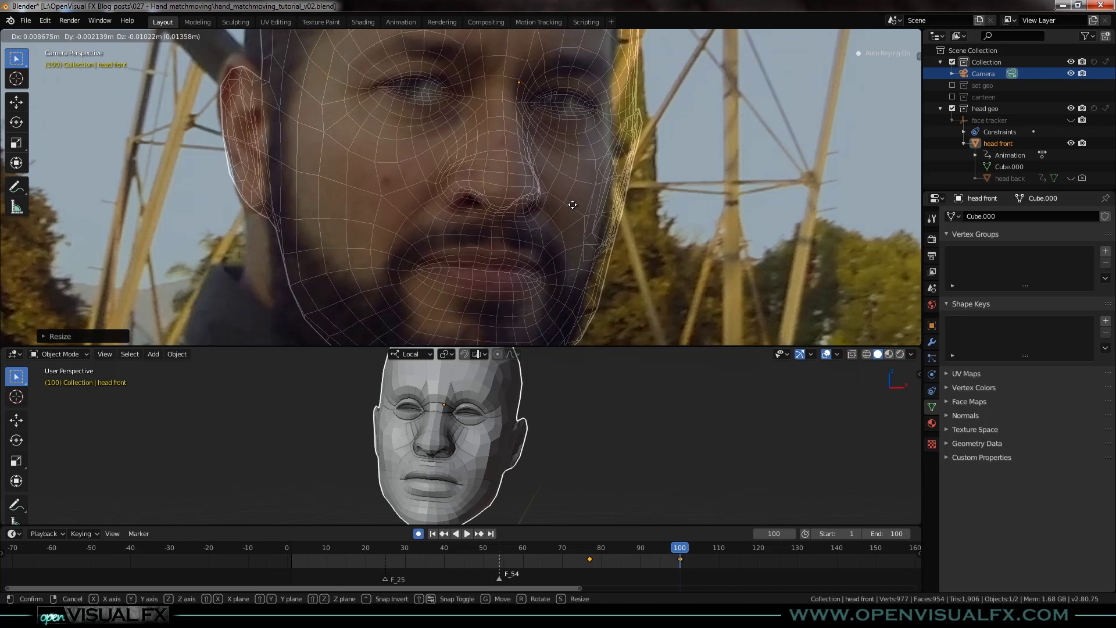
left_click(570, 193)
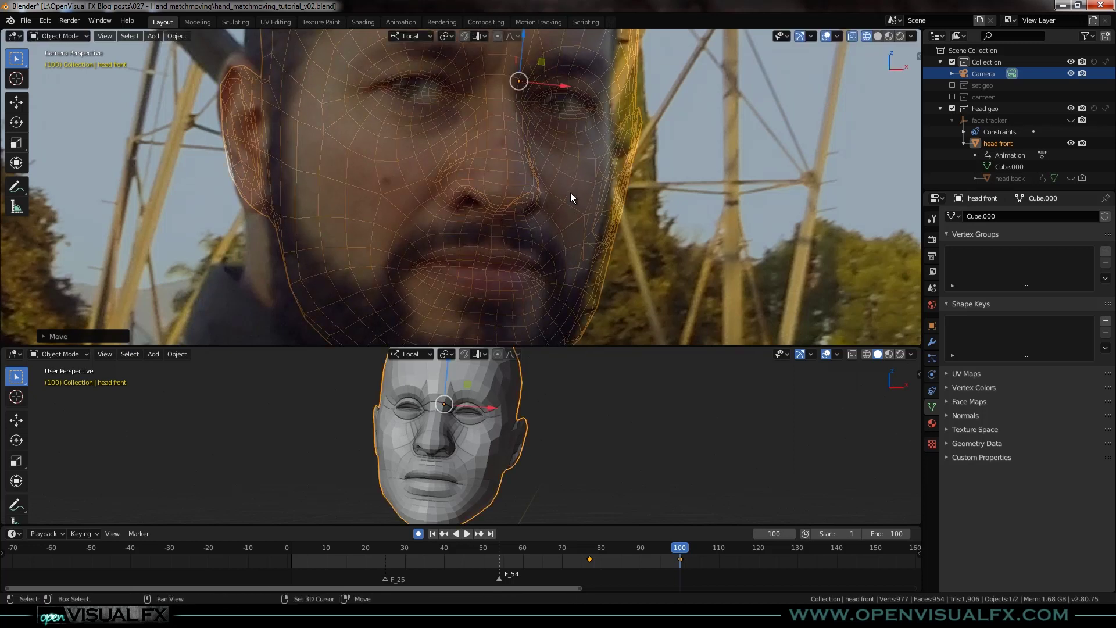
scroll(464, 230, "down", 3)
- Go back to frame 77 and move the head front mesh about 0.01 m to line up with the face
left_click_drag(637, 549, 590, 544)
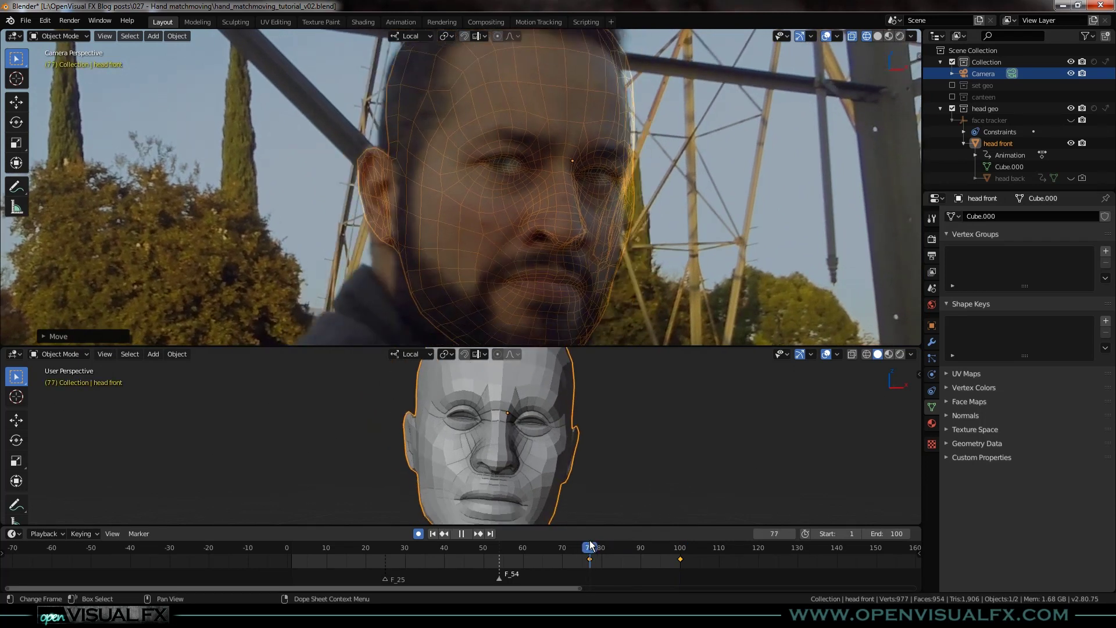
scroll(578, 273, "up", 5)
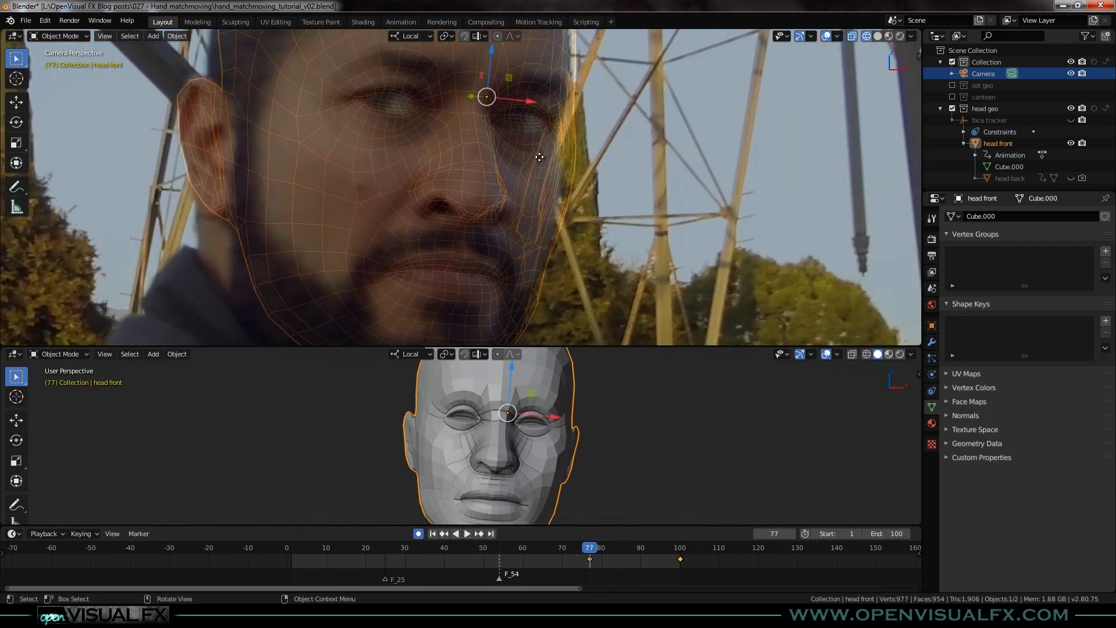
key("g")
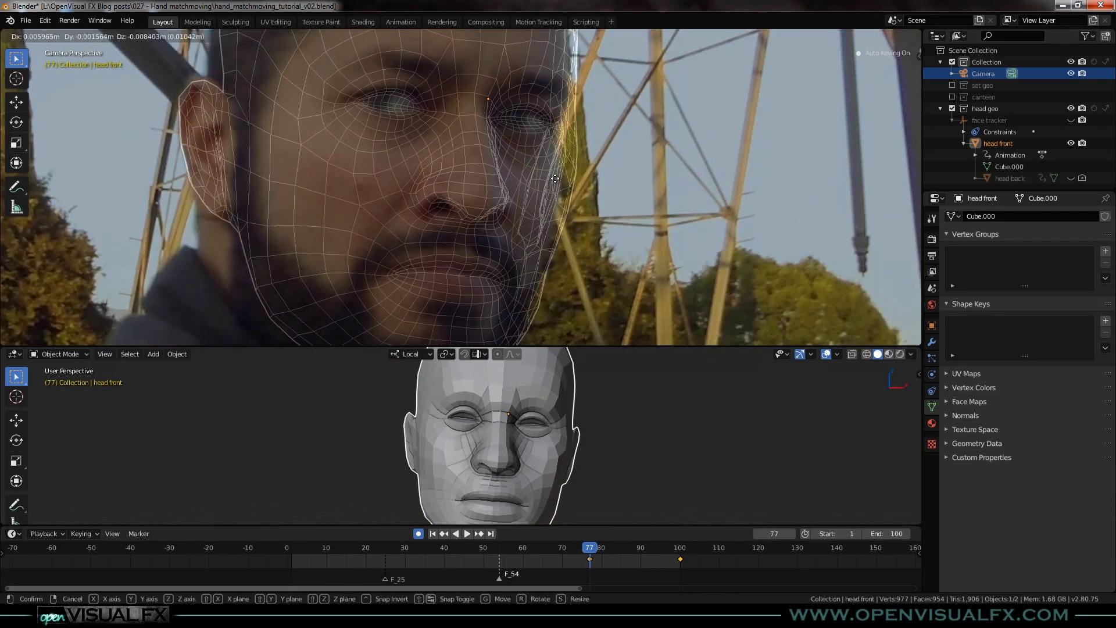
left_click(558, 179)
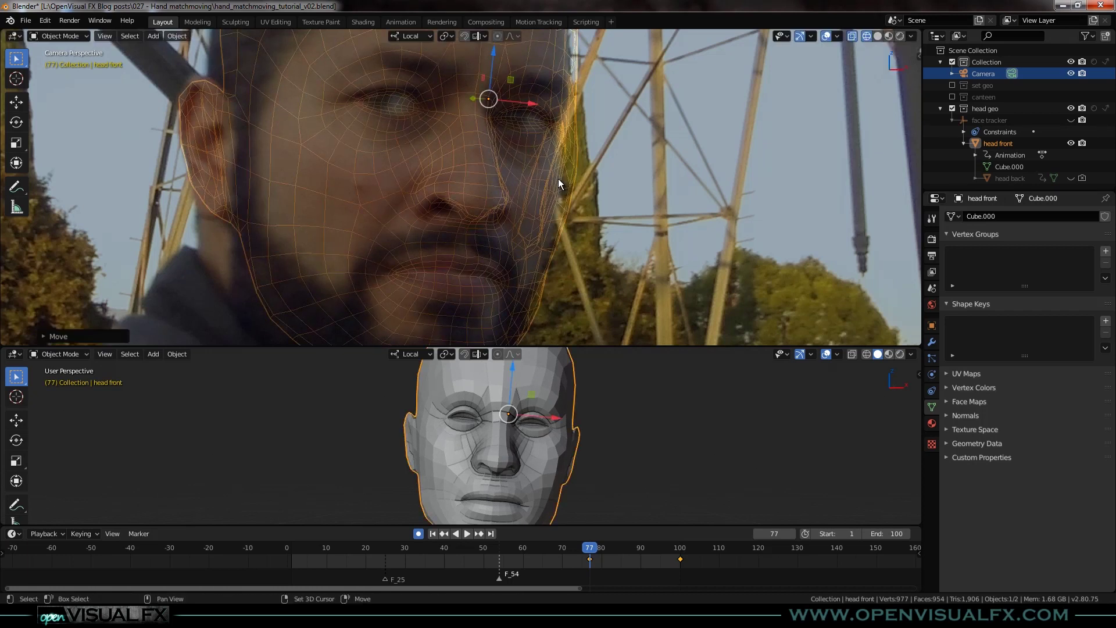
- Play ahead to frame 88 and rotate the head front mesh a few degrees about local Z to match the face
scroll(556, 184, "down", 2)
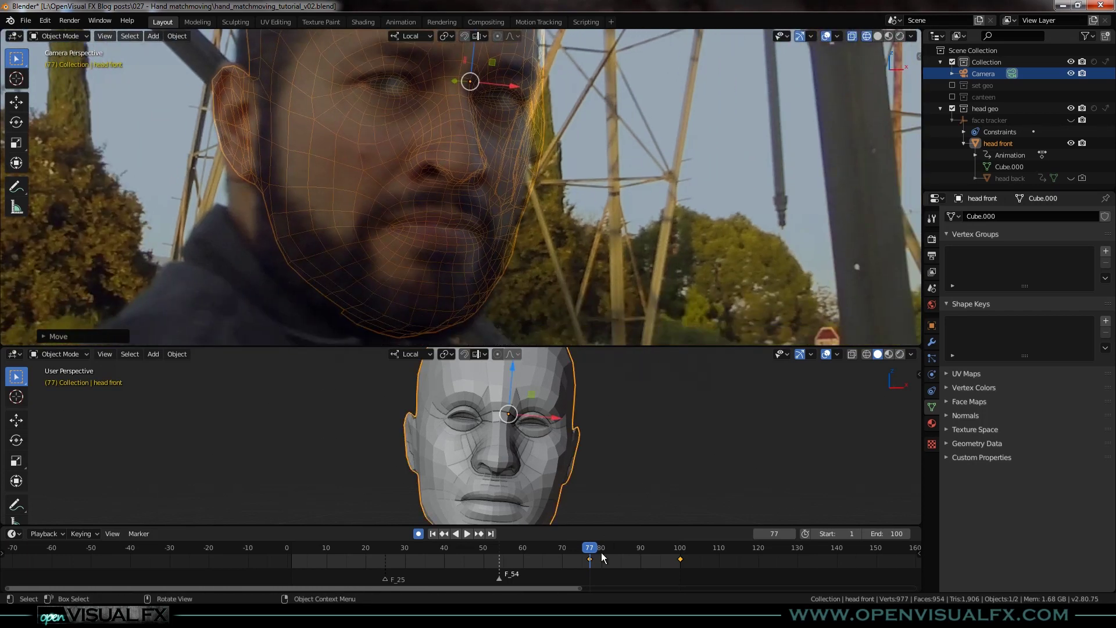
key("space")
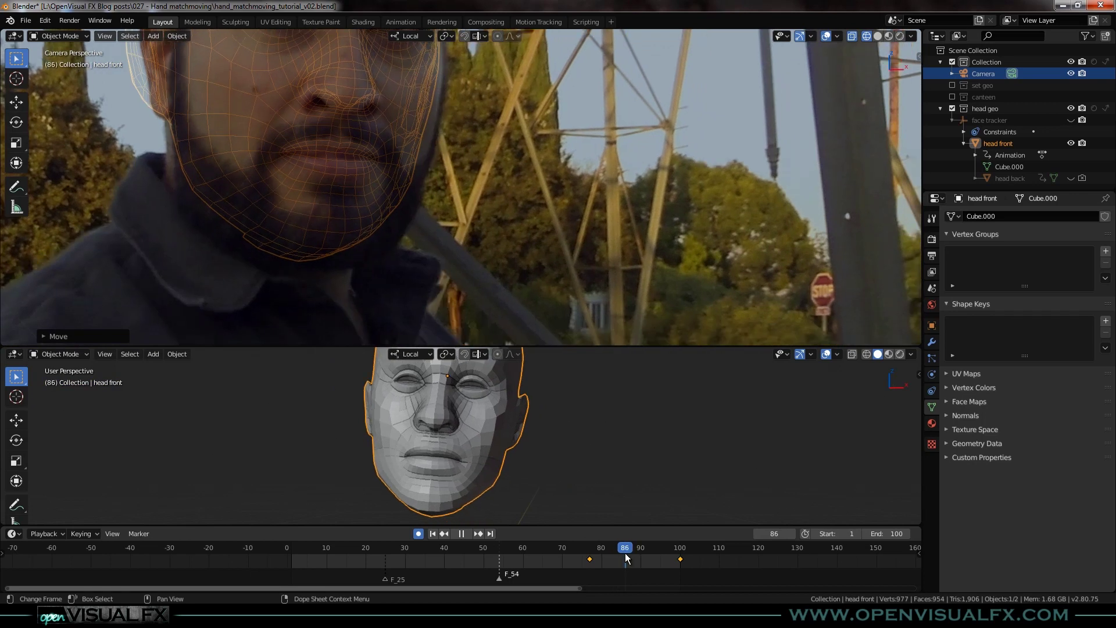
key("space")
scroll(414, 153, "up", 4)
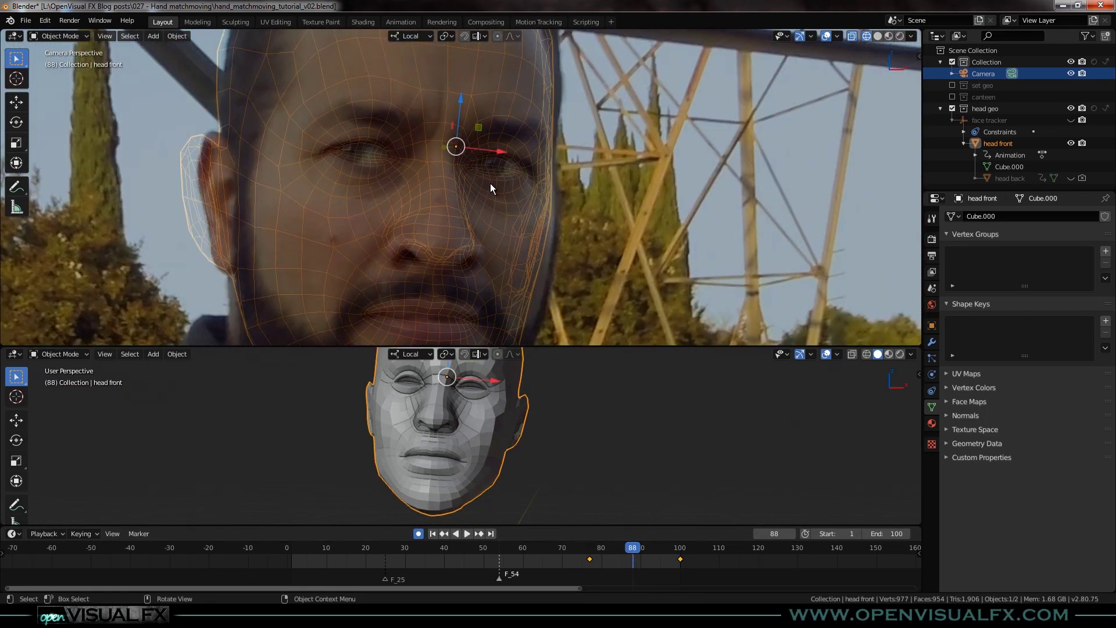
scroll(486, 206, "down", 2)
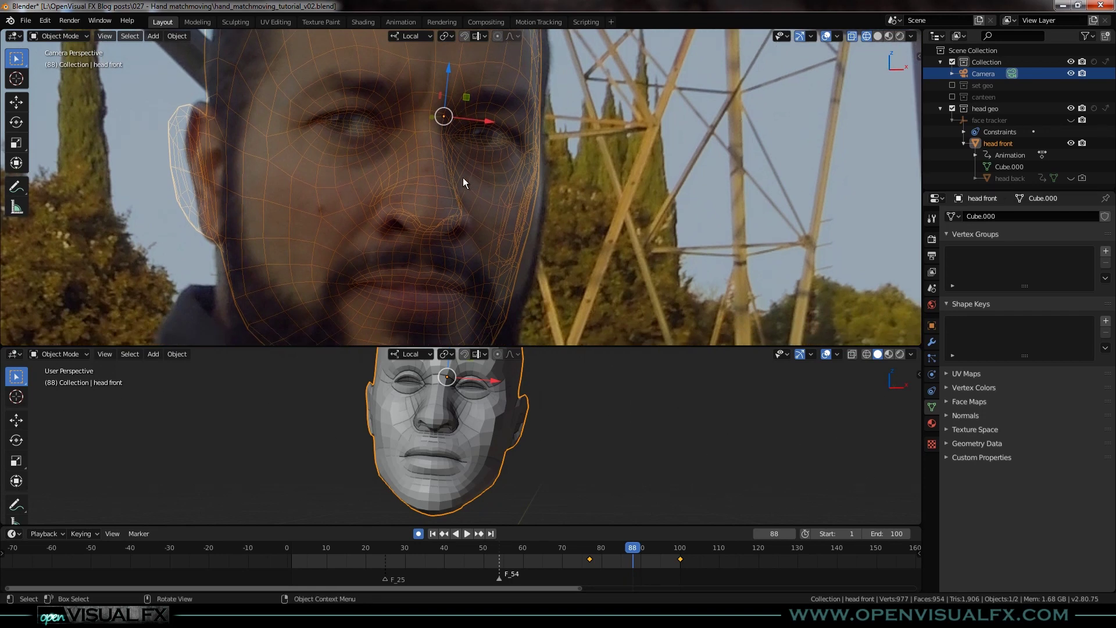
scroll(505, 197, "down", 1)
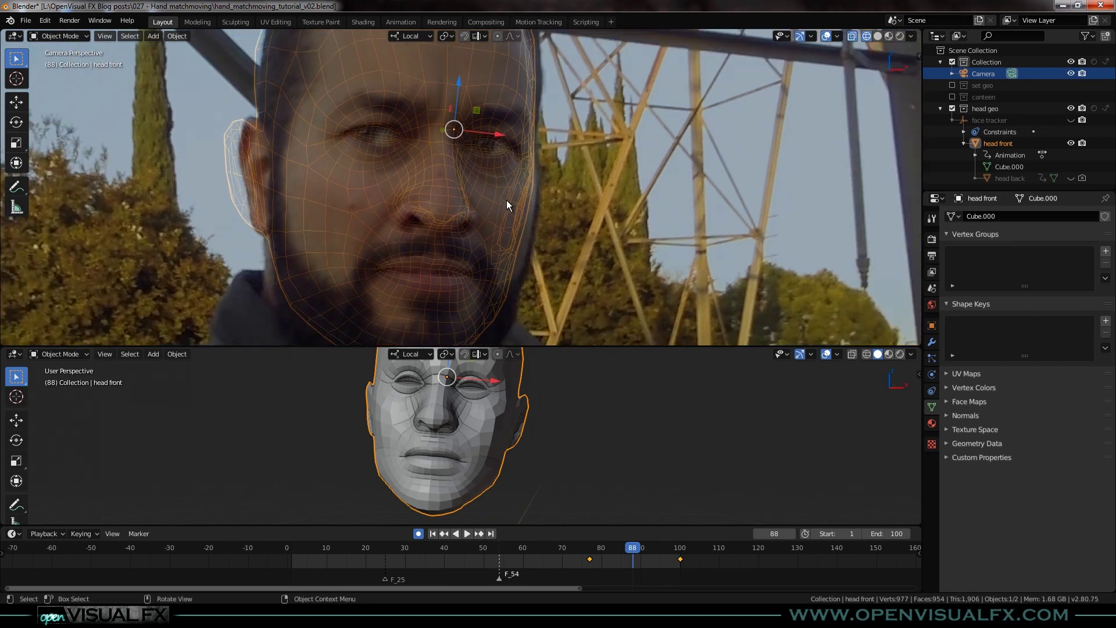
key("r")
key("z")
key("z")
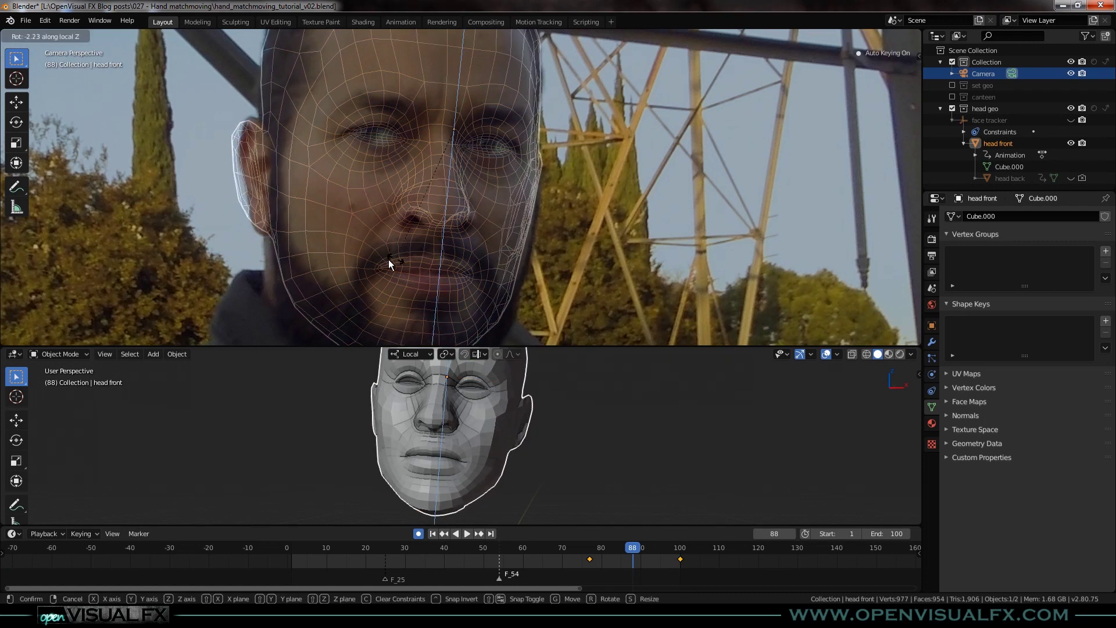
left_click(315, 231)
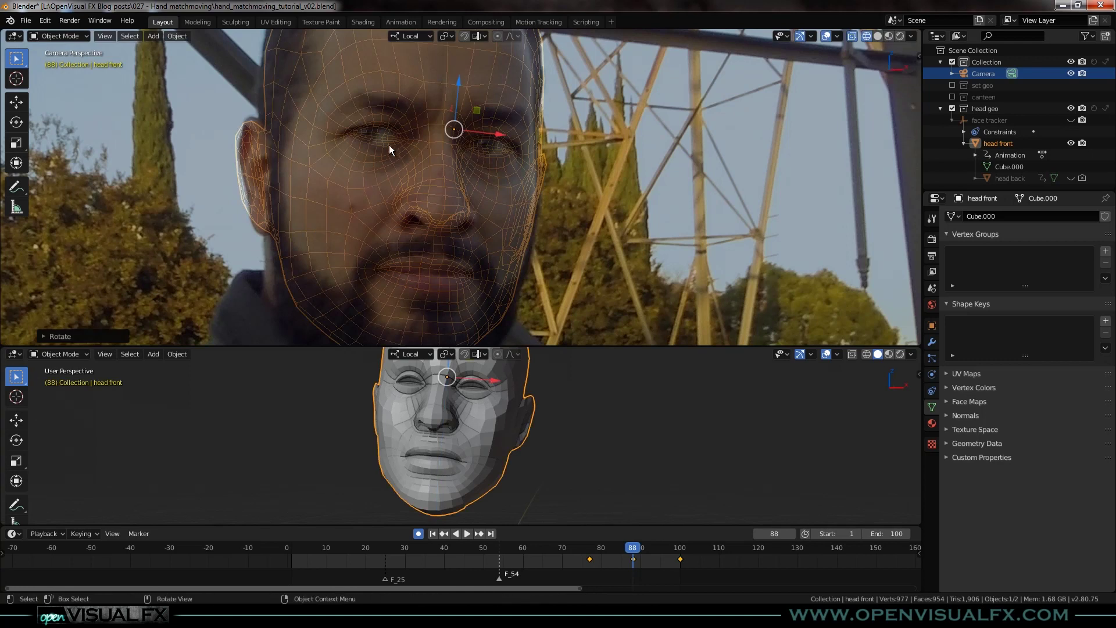
- Move the head front mesh about 0.01 m at frame 88 to align its features with the face
scroll(400, 141, "up", 1)
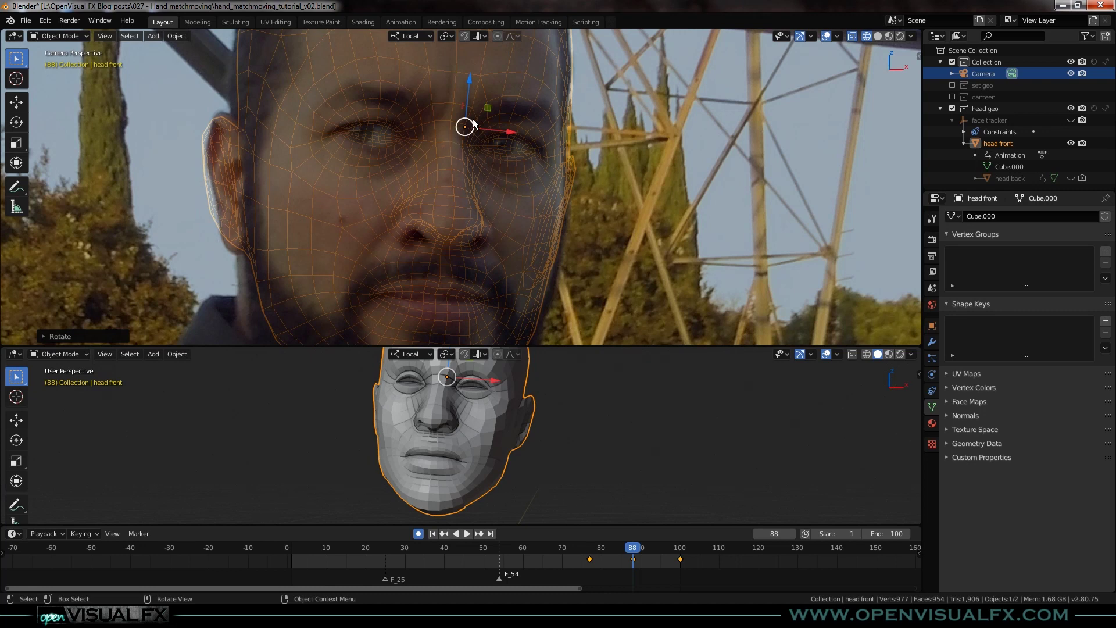
key("g")
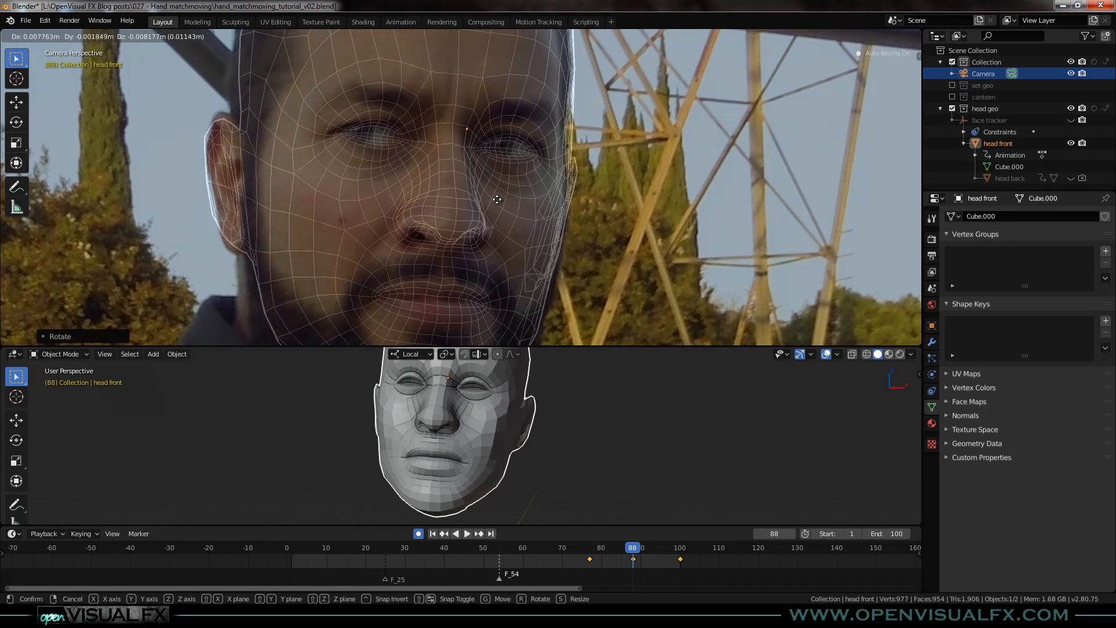
left_click(496, 200)
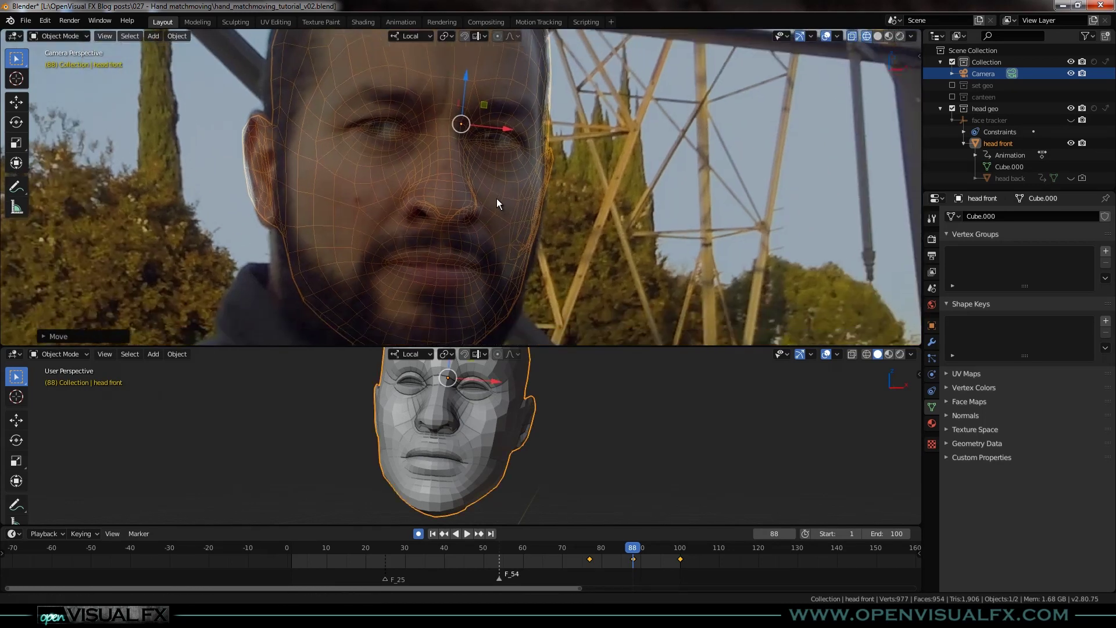
- Check the playback up to frame 100, return to frame 88 and shift the head front mesh about another 0.01 m
key("space")
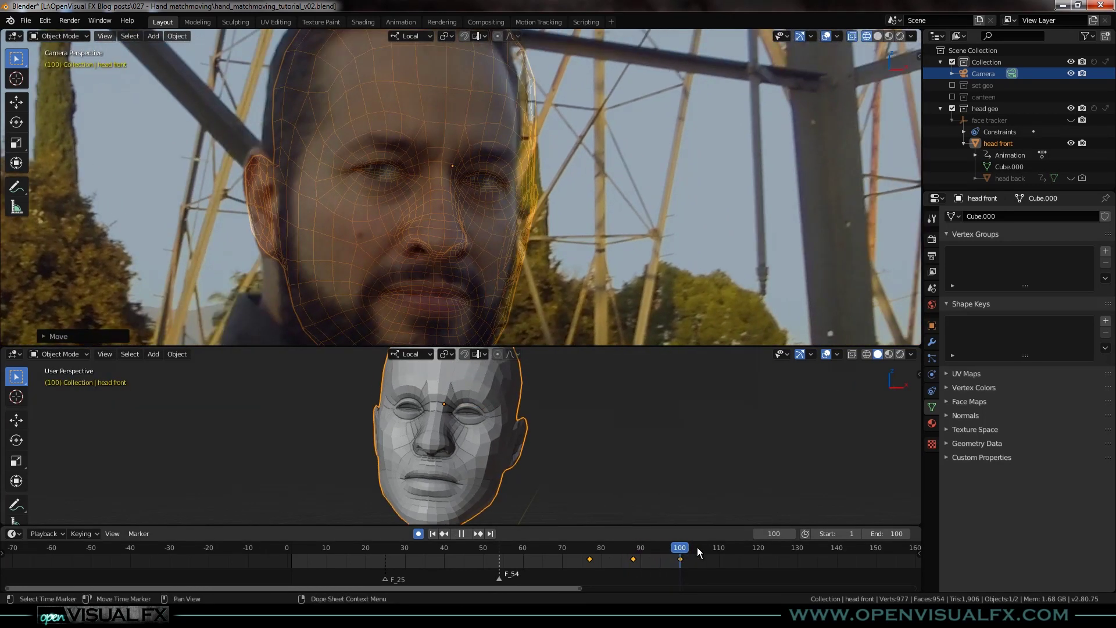
left_click_drag(692, 554, 633, 550)
key("space")
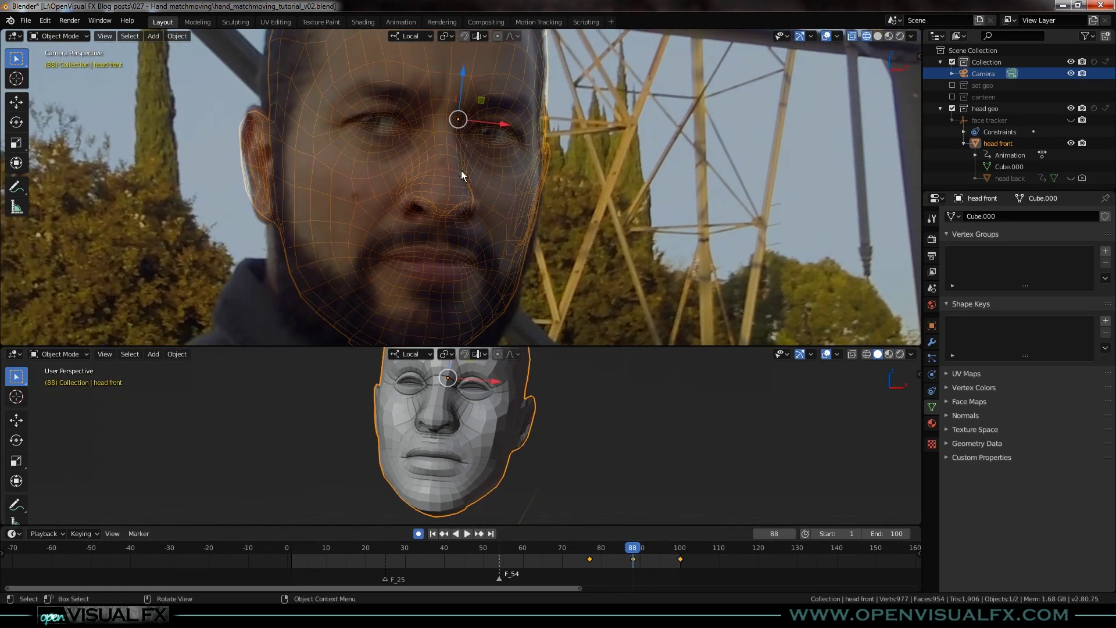
key("g")
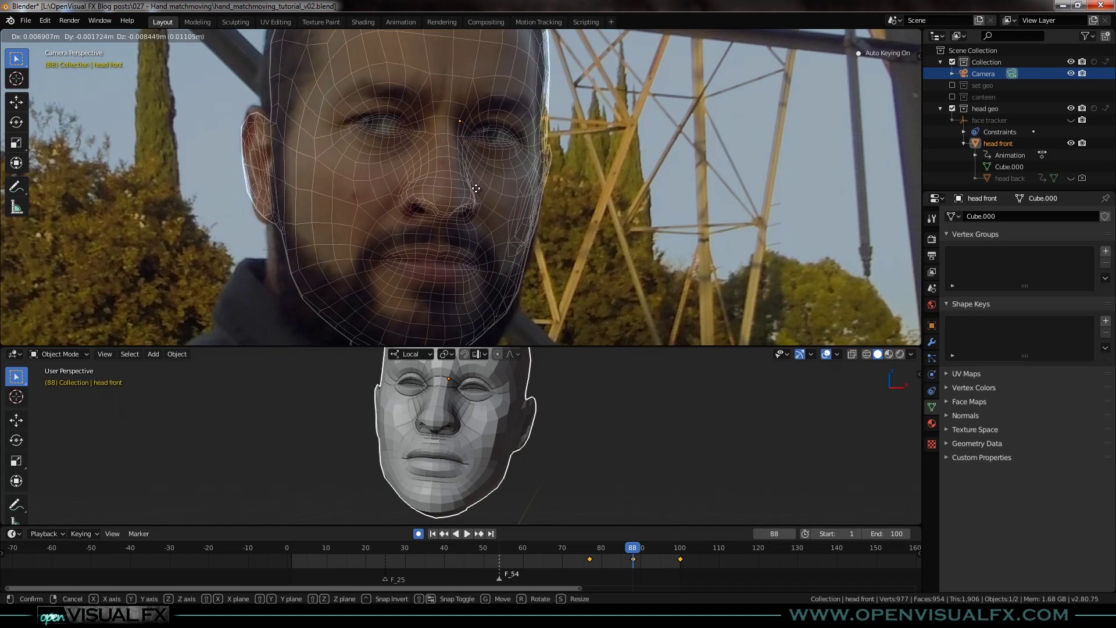
left_click(476, 189)
- Enlarge the head front mesh at frame 88 by about 1.005 uniformly and by about 1.01 along local Z
key("s")
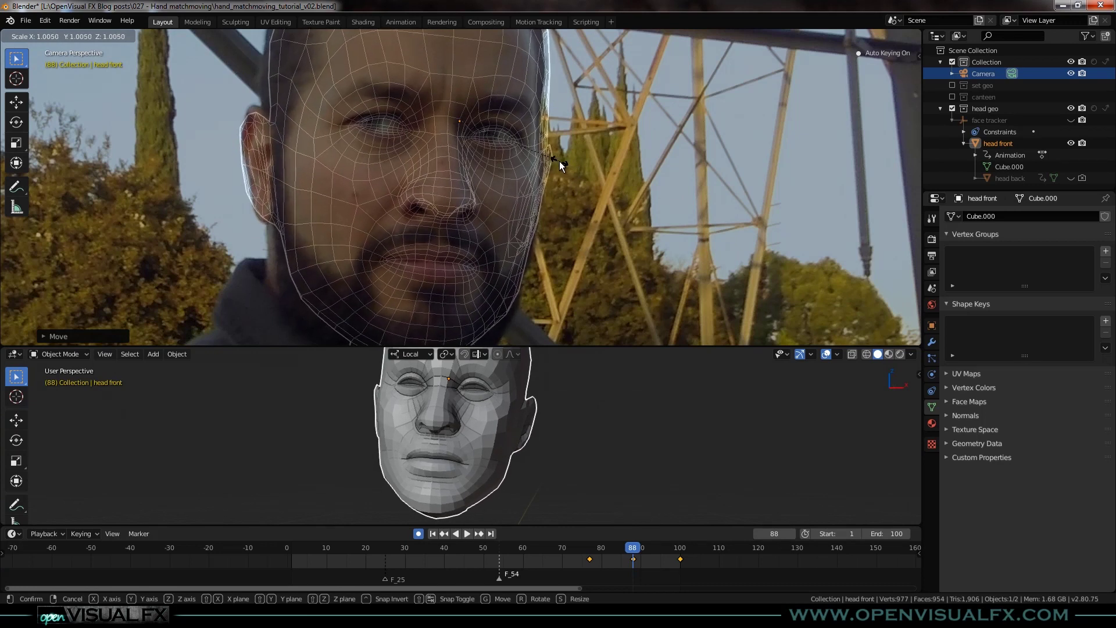
key("x")
key("z")
key("z")
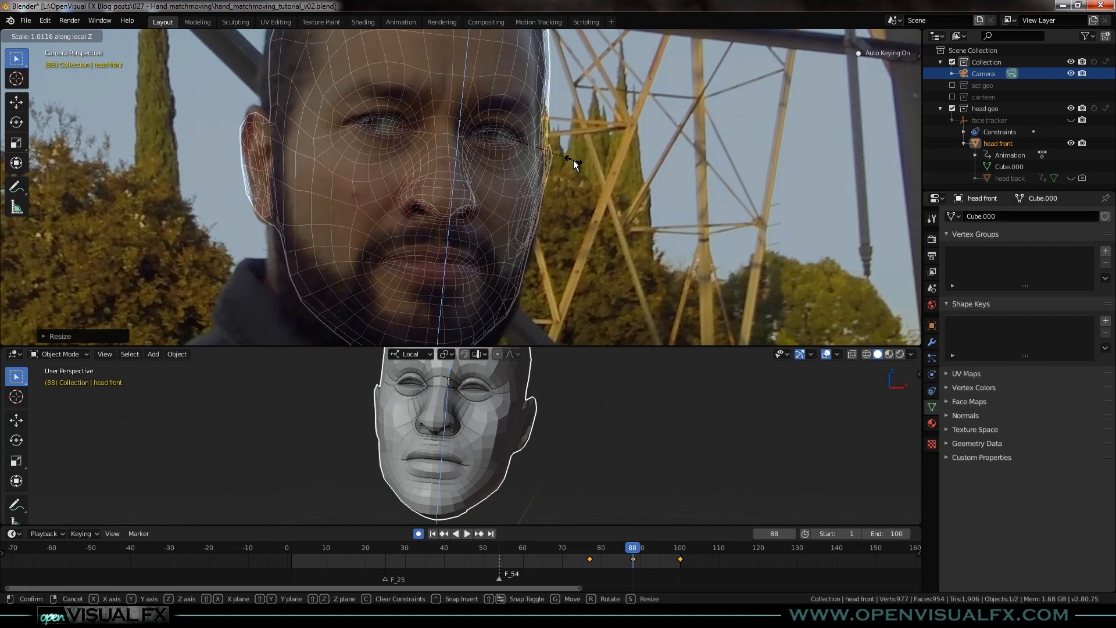
left_click(570, 159)
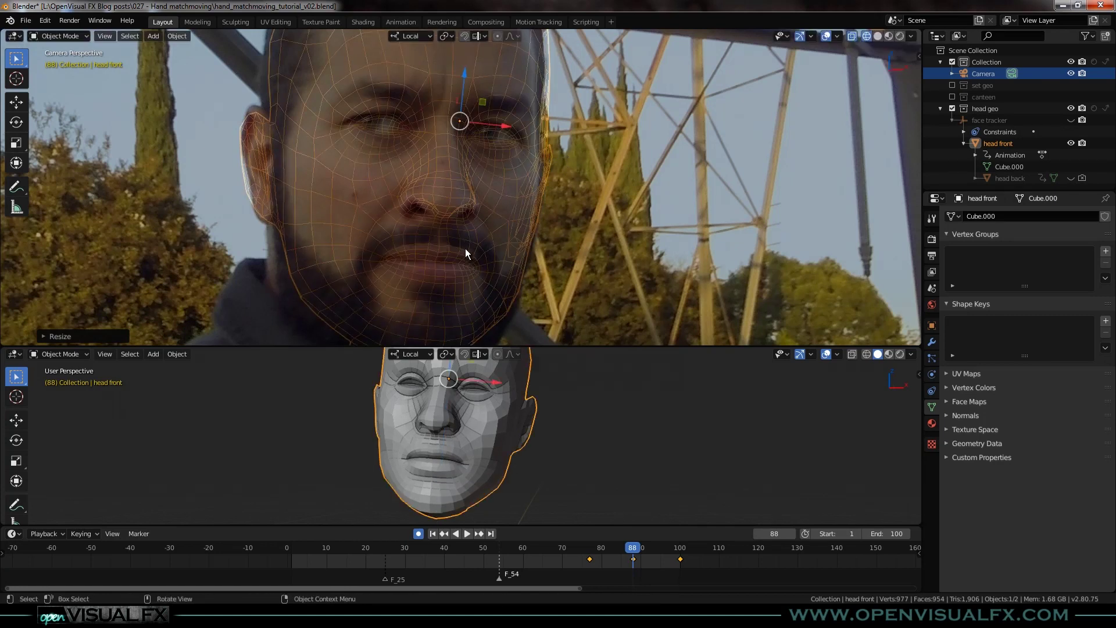
- Go to frame 45 and rotate the head front mesh about local Z so it faces the same way as the turned head
scroll(465, 251, "down", 5)
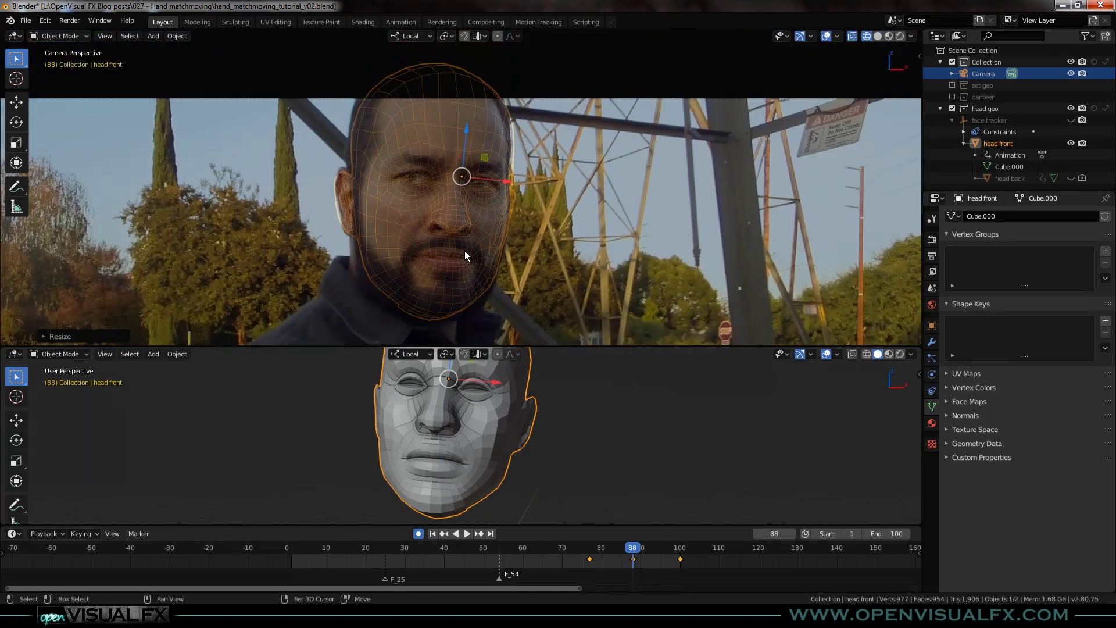
scroll(497, 212, "up", 1)
left_click_drag(626, 557, 464, 560)
scroll(502, 217, "up", 3)
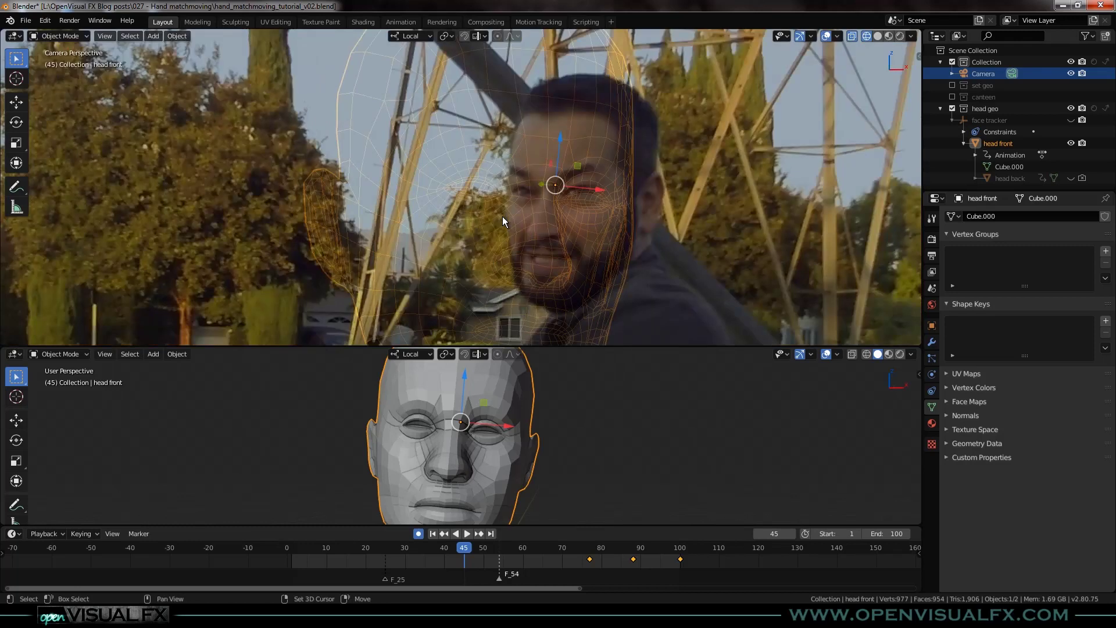
left_click_drag(510, 221, 387, 203)
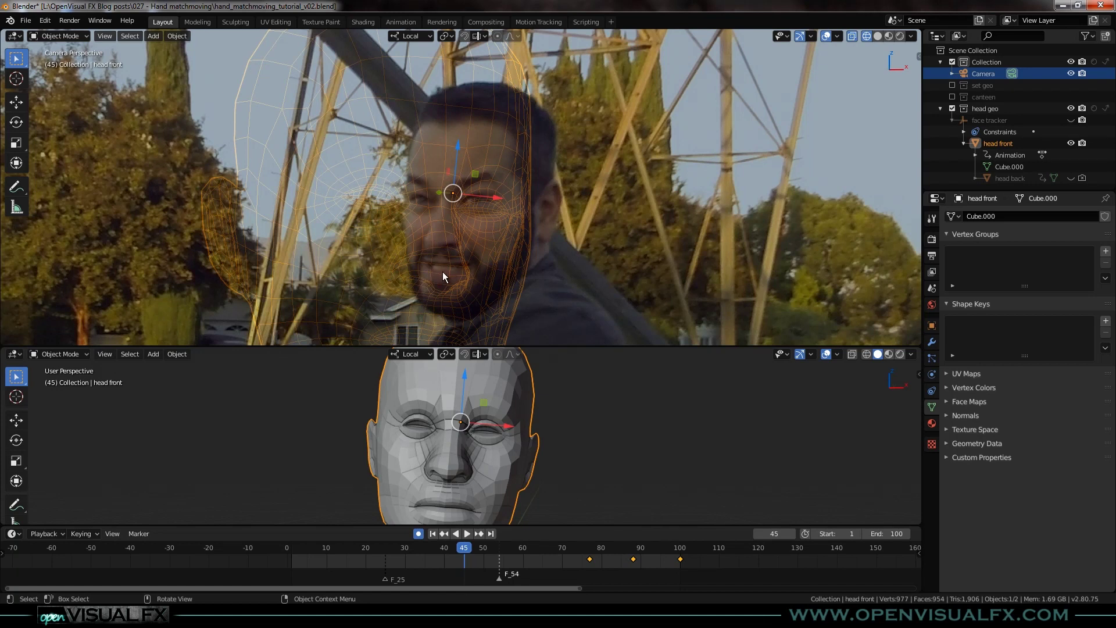
key("r")
key("z")
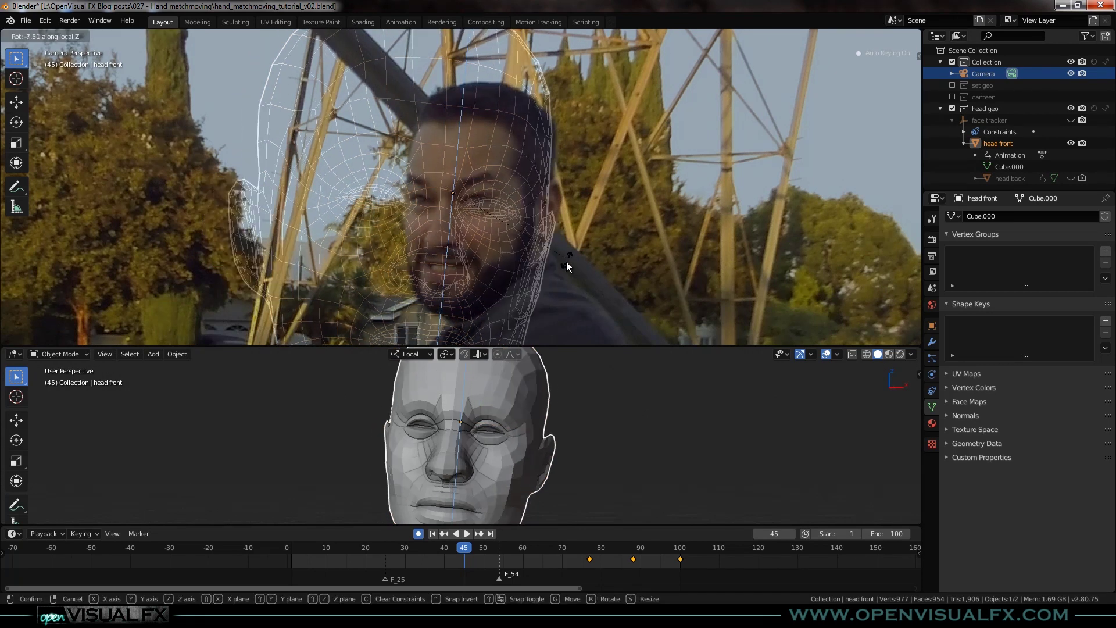
left_click(520, 302)
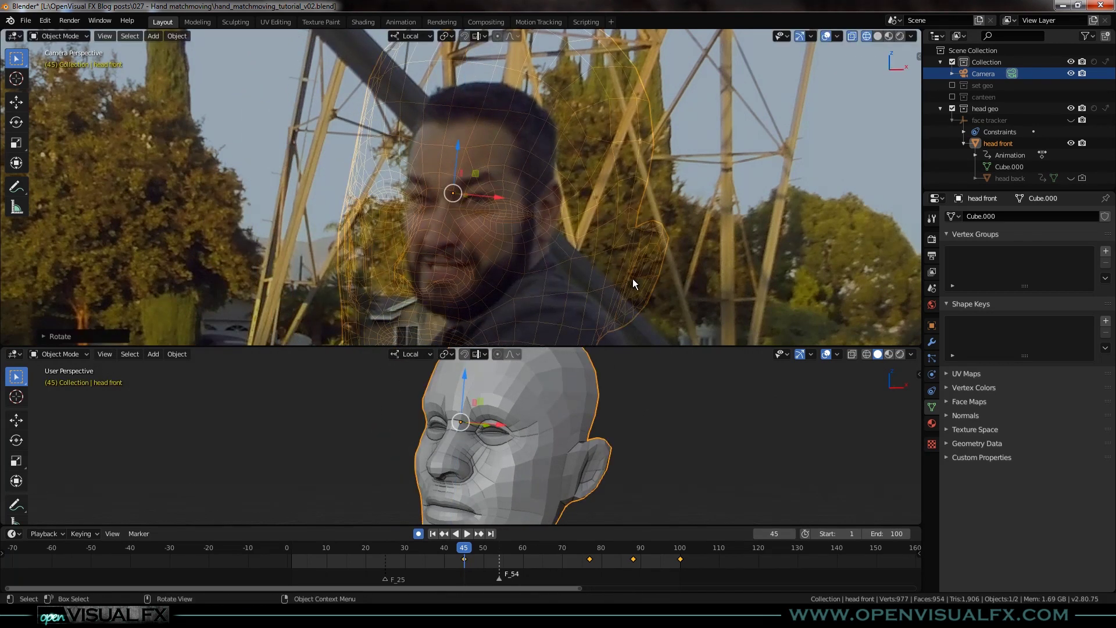
- Scale the head front mesh down uniformly to about 0.50 at frame 45 to fit the head in the footage
key("s")
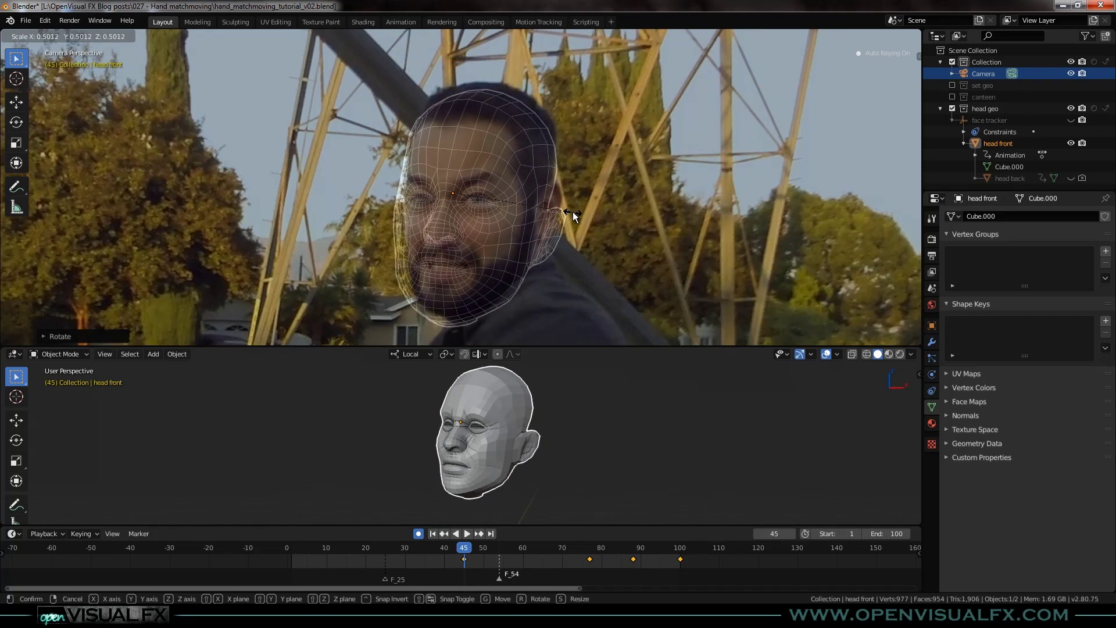
left_click(572, 212)
scroll(463, 202, "up", 4)
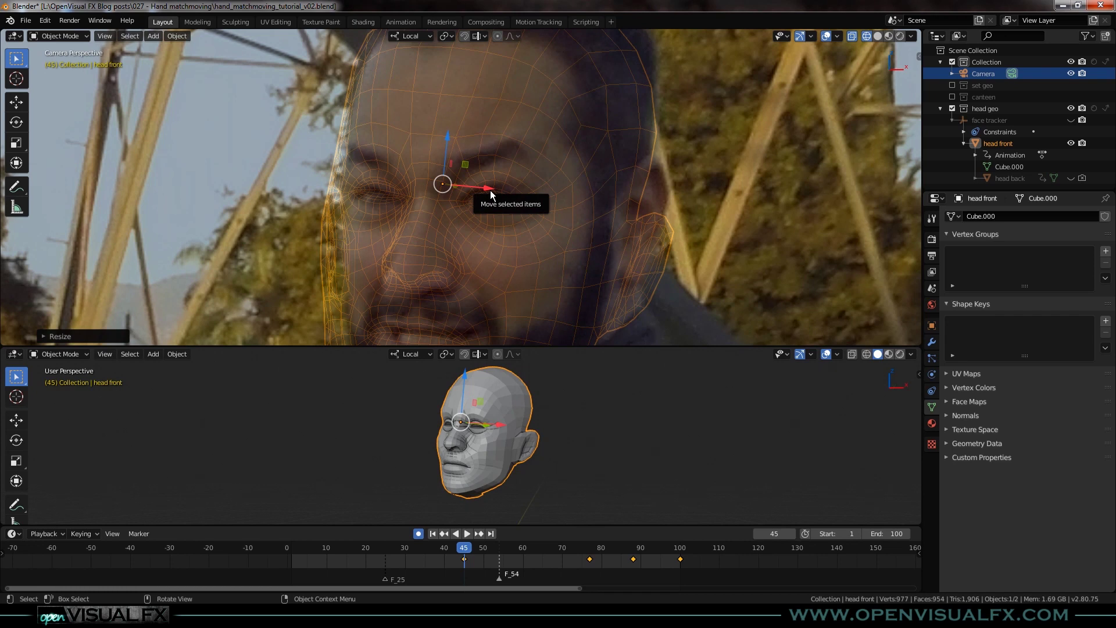
- Rotate the head front mesh at frame 45 about 9.5 degrees around local X and slightly around local Z
key("r")
key("x")
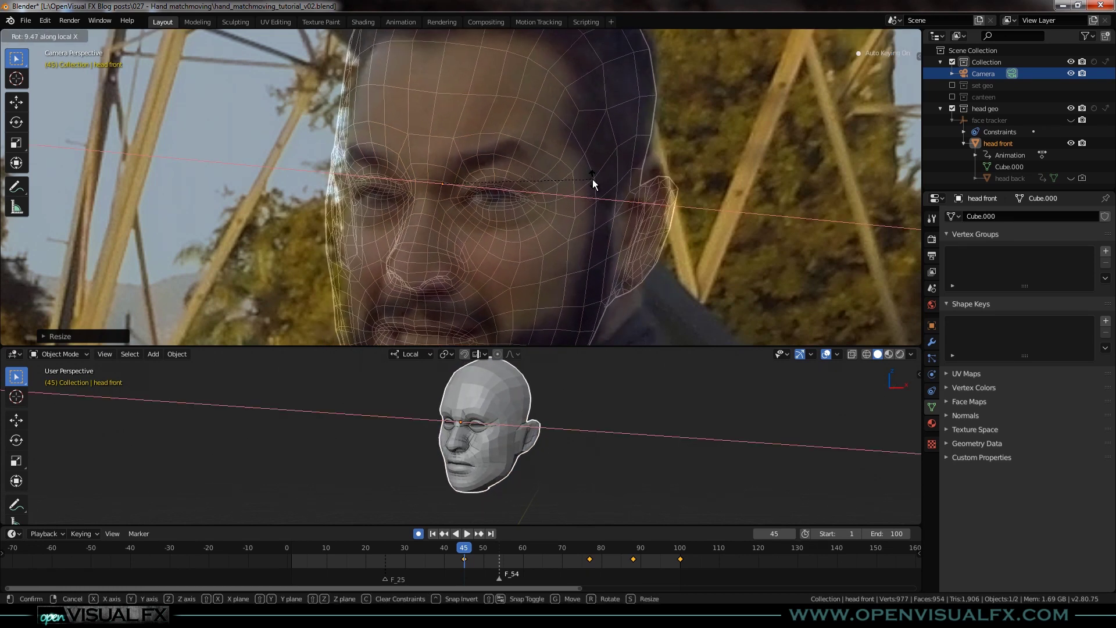
left_click(592, 174)
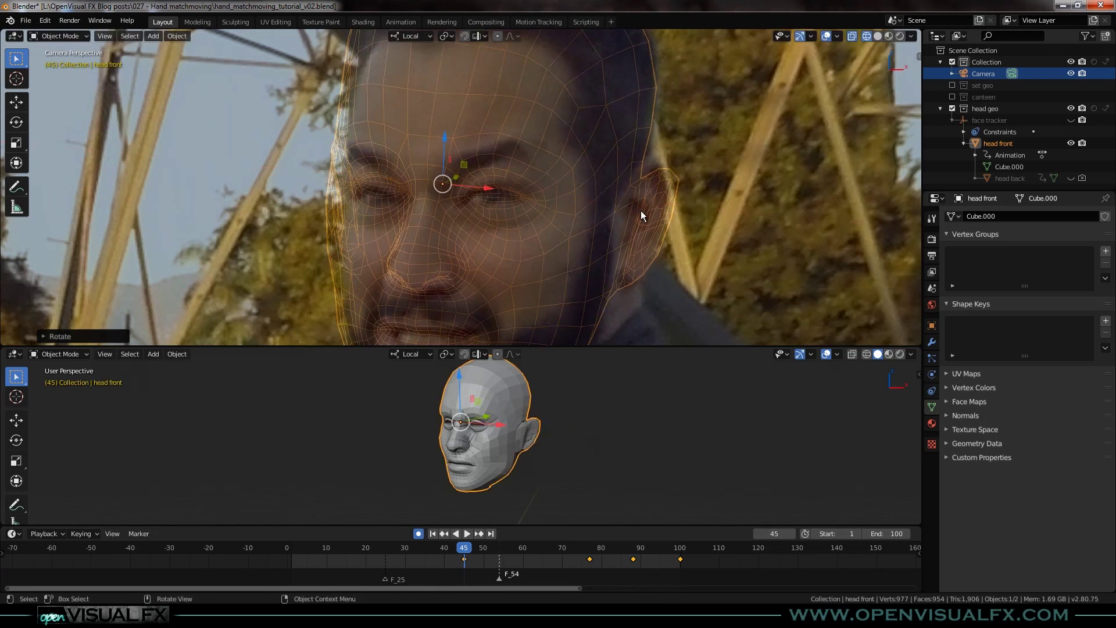
key("r")
key("z")
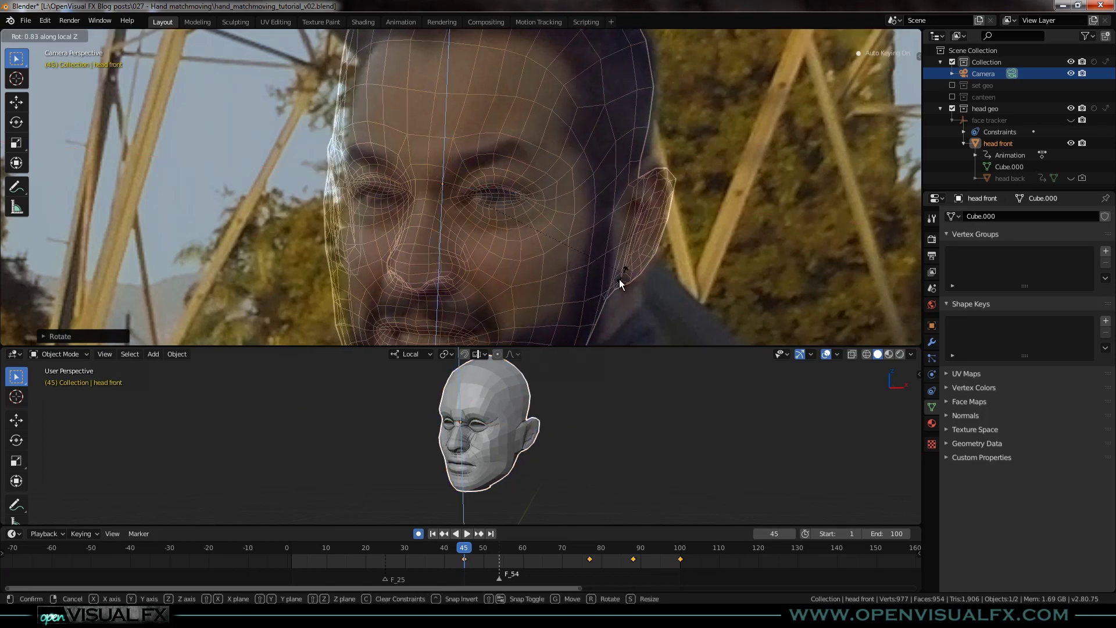
left_click(552, 295)
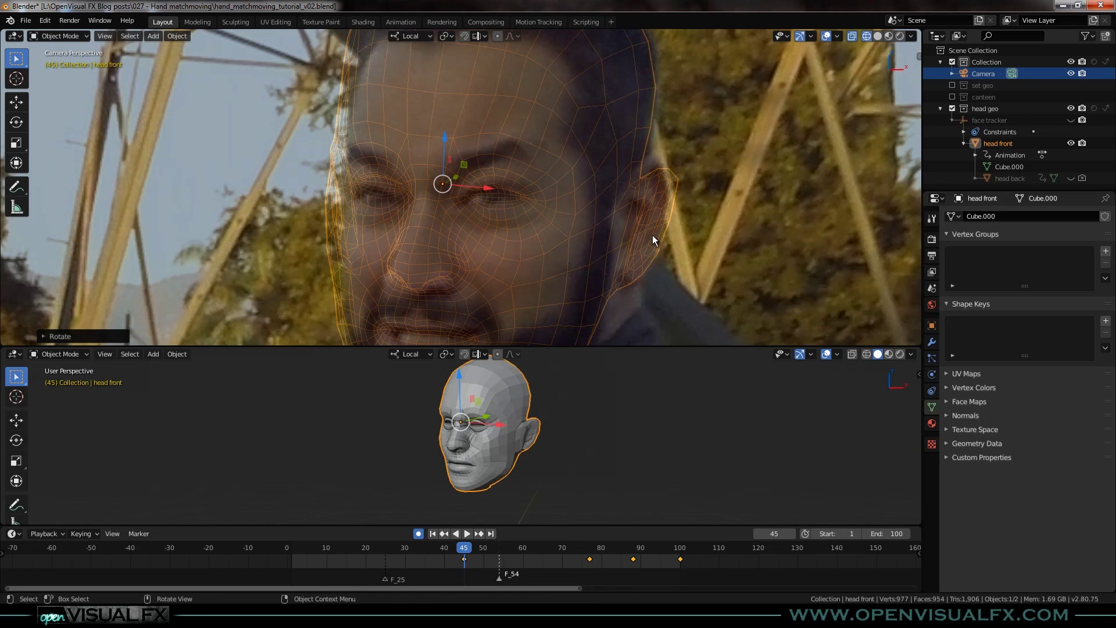
- Scale the head front mesh down uniformly to about 0.95 and rotate it about -2.7 degrees around local Y
key("s")
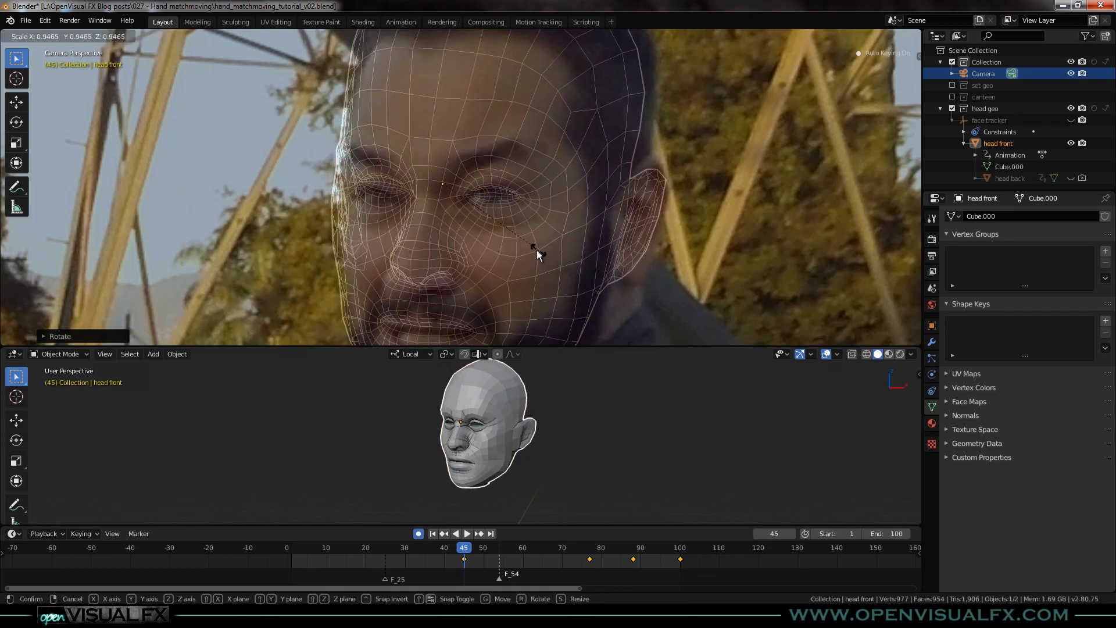
left_click(551, 217)
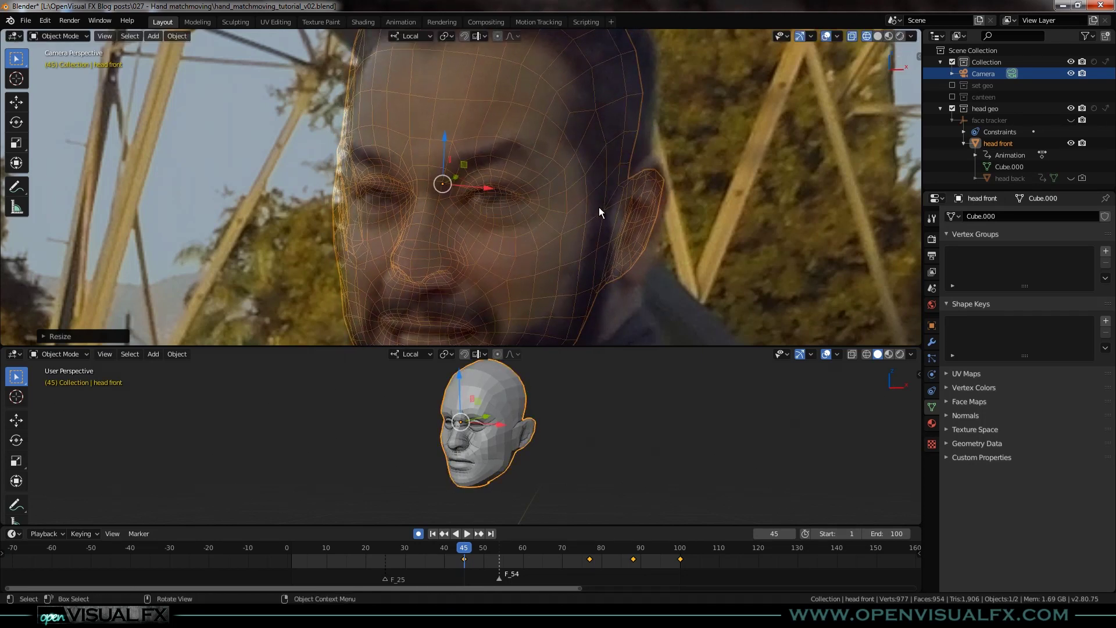
key("r")
key("y")
key("y")
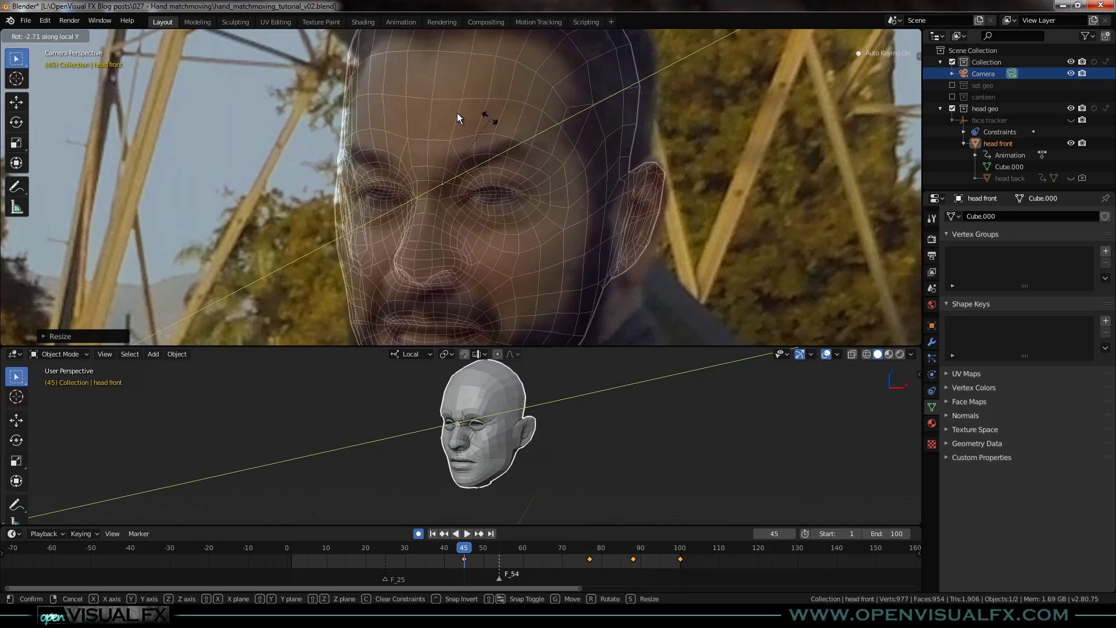
left_click(469, 150)
- Shift the head front mesh slightly along local X and lower it about 0.01 m along local Z
left_click_drag(487, 188, 483, 188)
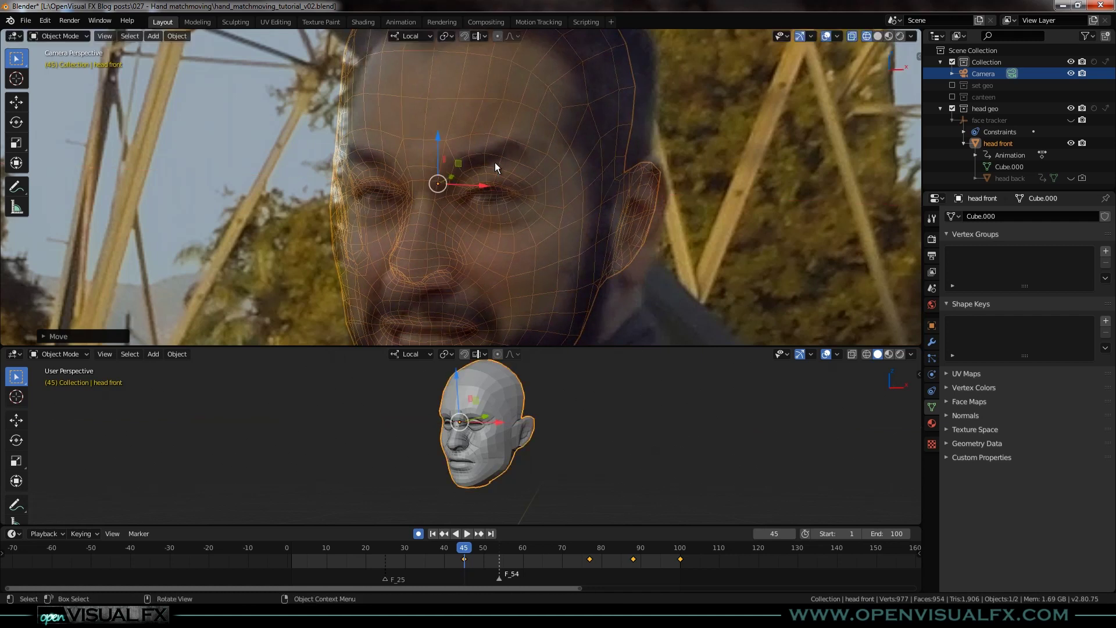
key("g")
key("z")
key("z")
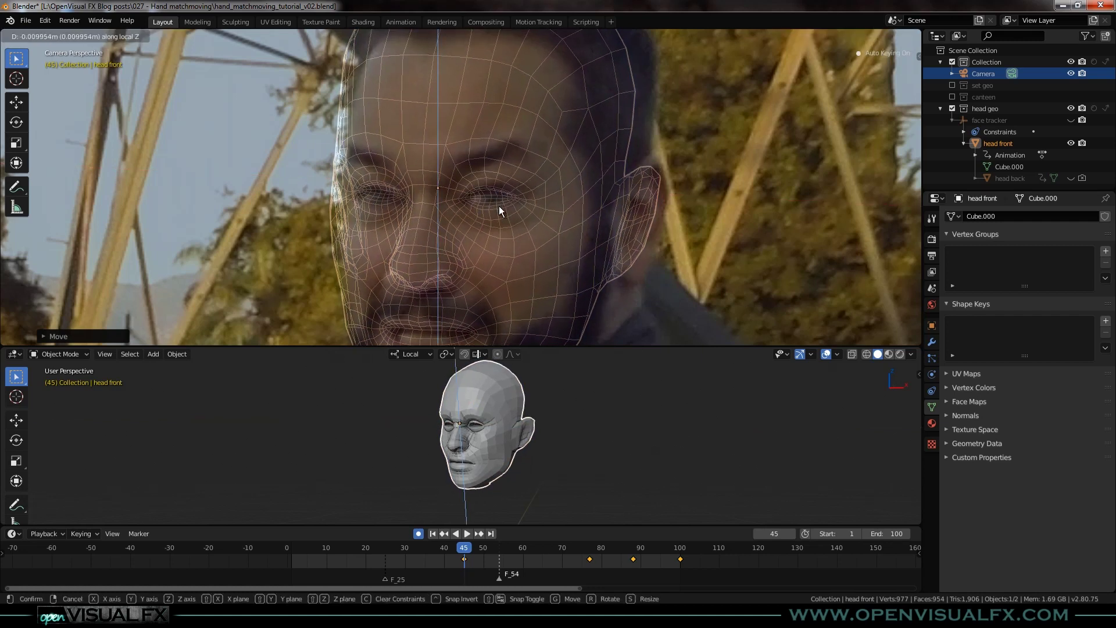
left_click(499, 207)
- Fine-tune the head front mesh's tilt around local X and its position along local X at frame 45
key("r")
key("x")
key("x")
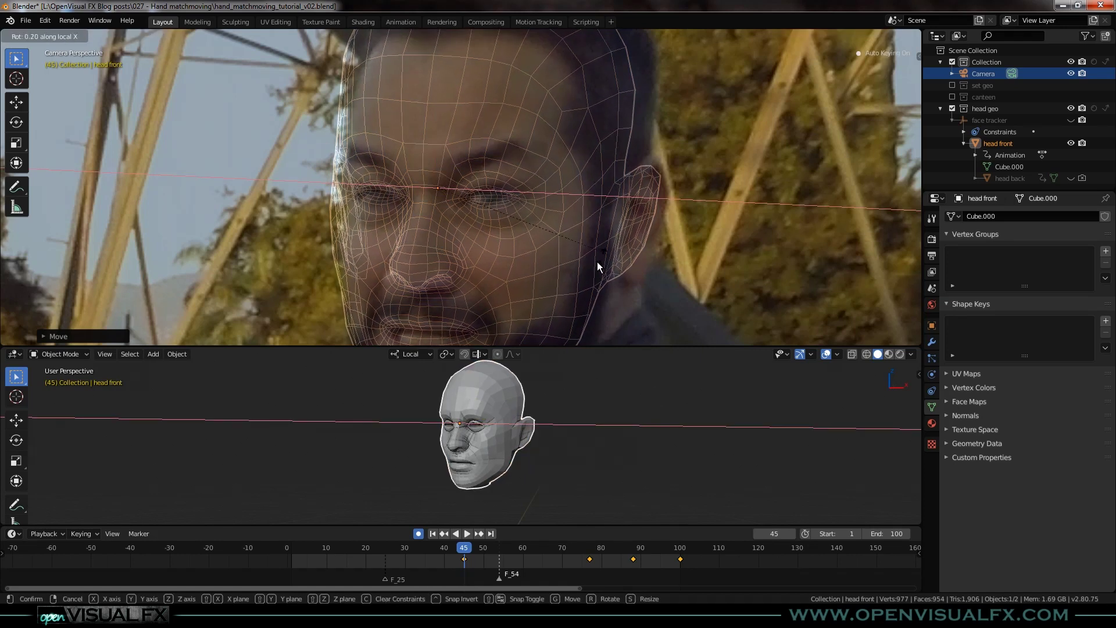
left_click(592, 240)
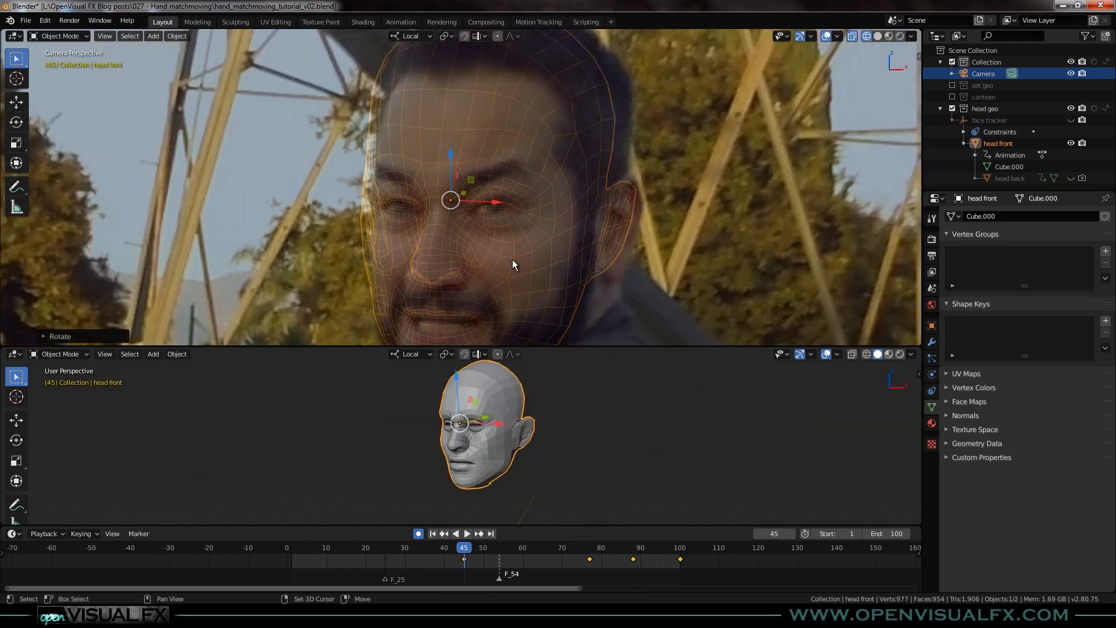
key("g")
key("x")
key("x")
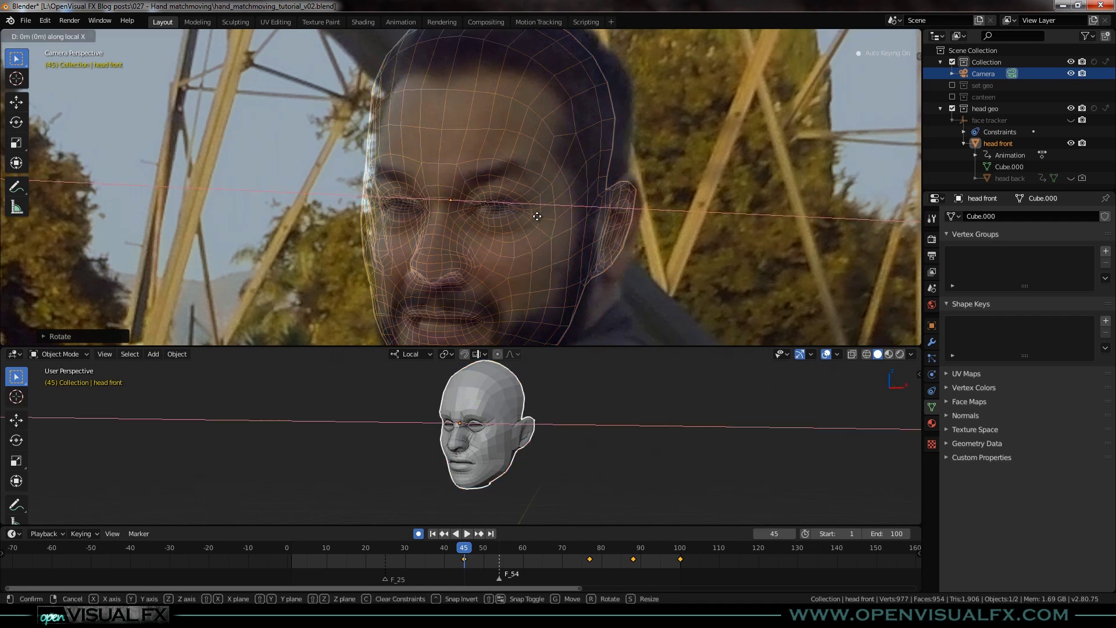
left_click(536, 216)
key("space")
key("Escape")
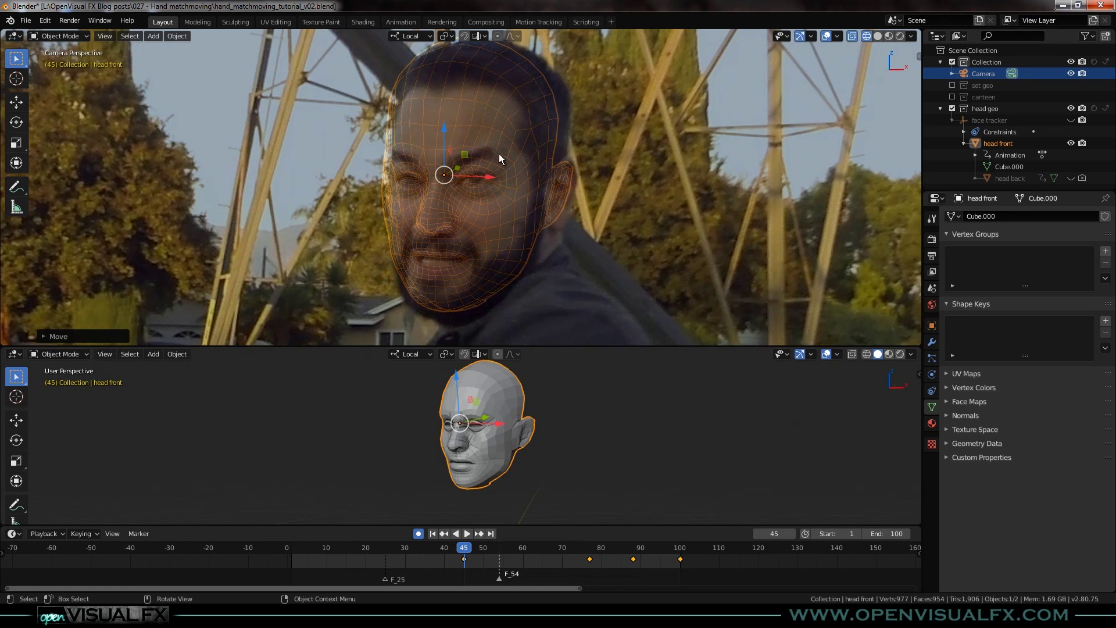
- Turn the head front mesh slightly in the negative direction around local Z at frame 45 and inspect the fit
key("r")
key("z")
key("z")
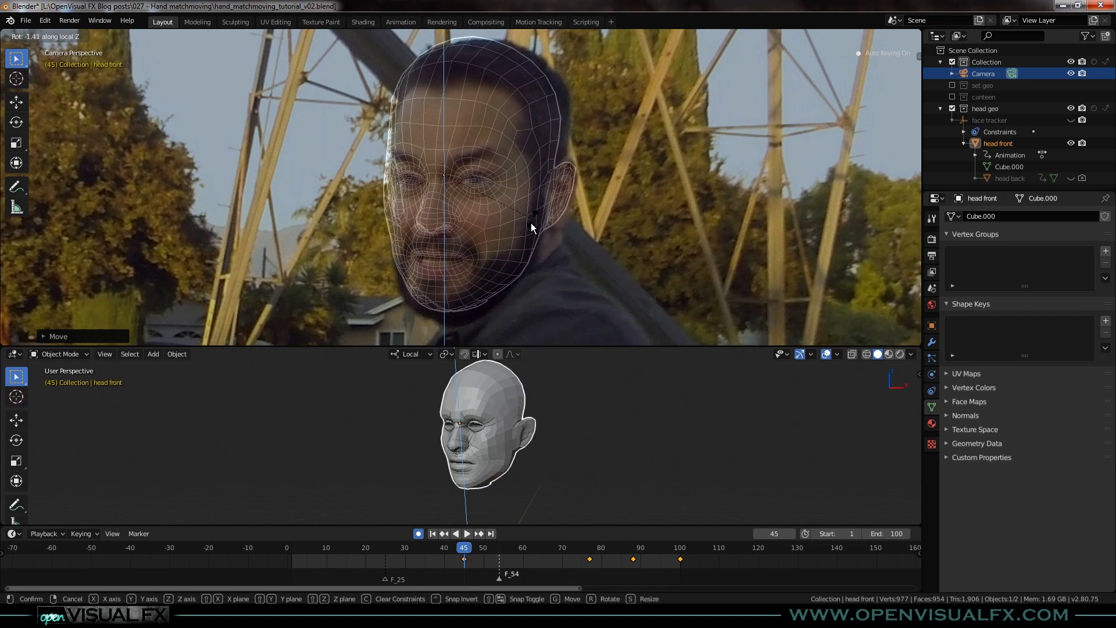
left_click(499, 256)
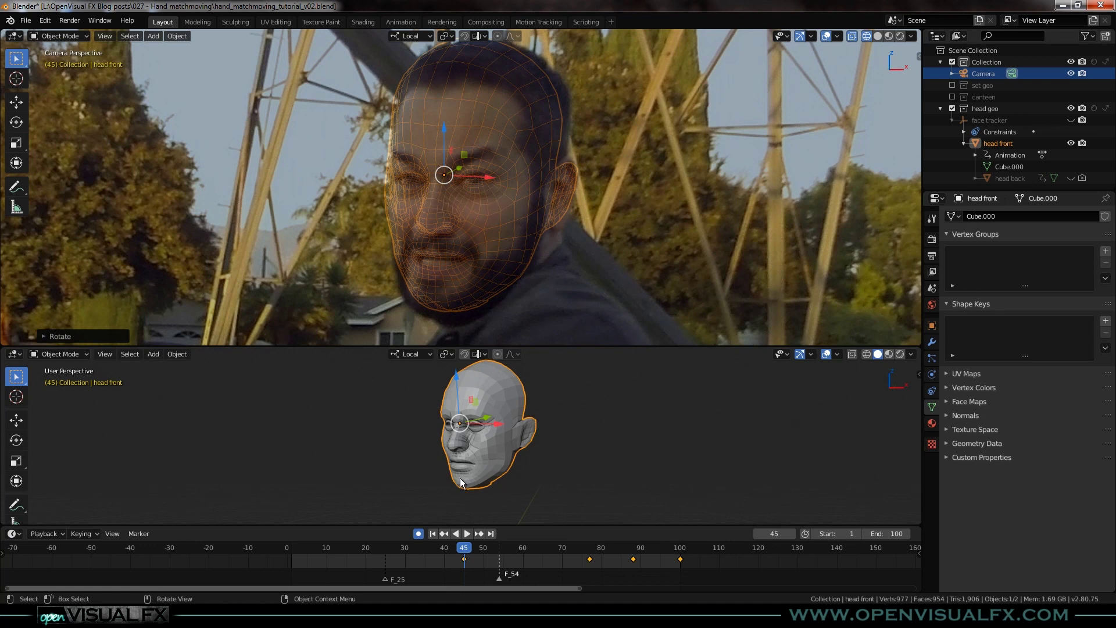
left_click_drag(453, 449, 482, 459)
scroll(454, 229, "up", 1)
scroll(453, 228, "down", 1)
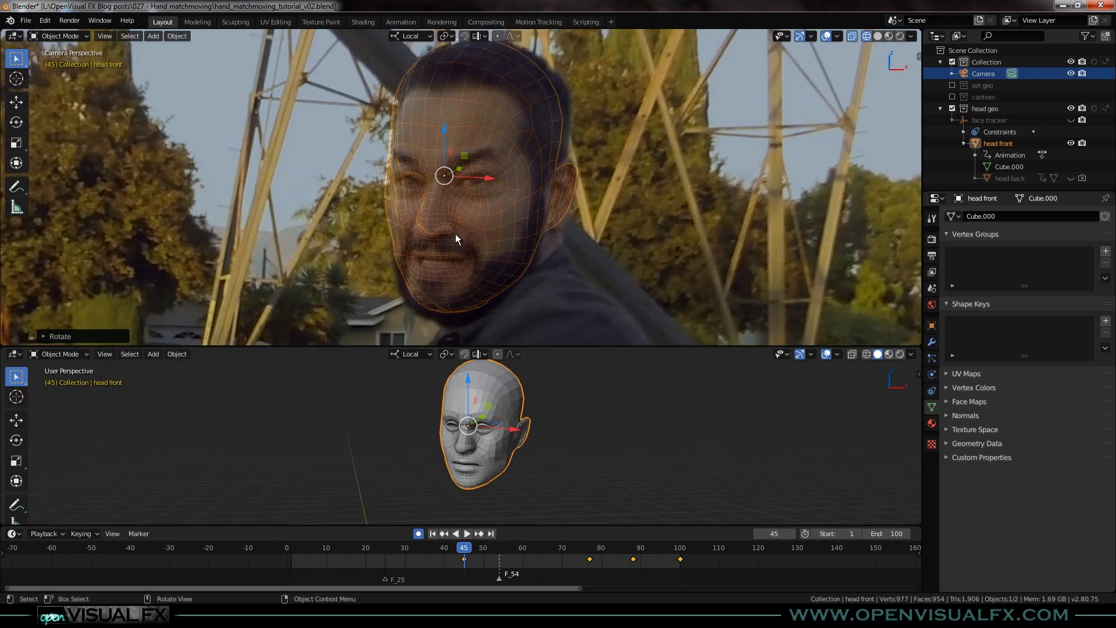
scroll(462, 184, "up", 2)
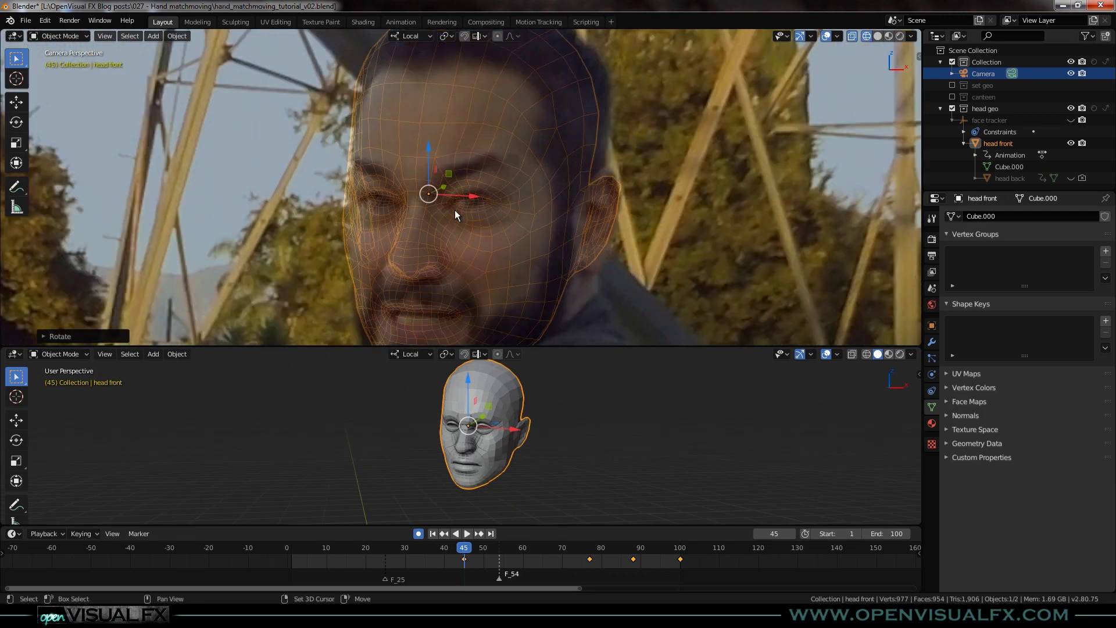
- Go to frame 63 and rotate the head front mesh about -4.3 degrees around local X to match the face
left_click_drag(485, 548, 523, 550)
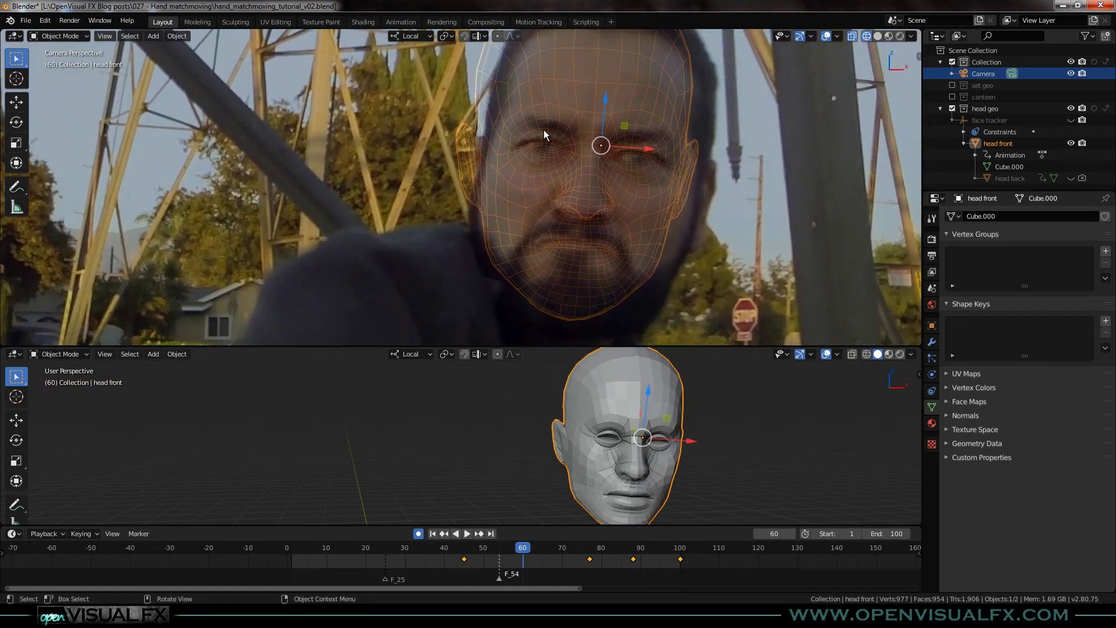
scroll(536, 210, "up", 4)
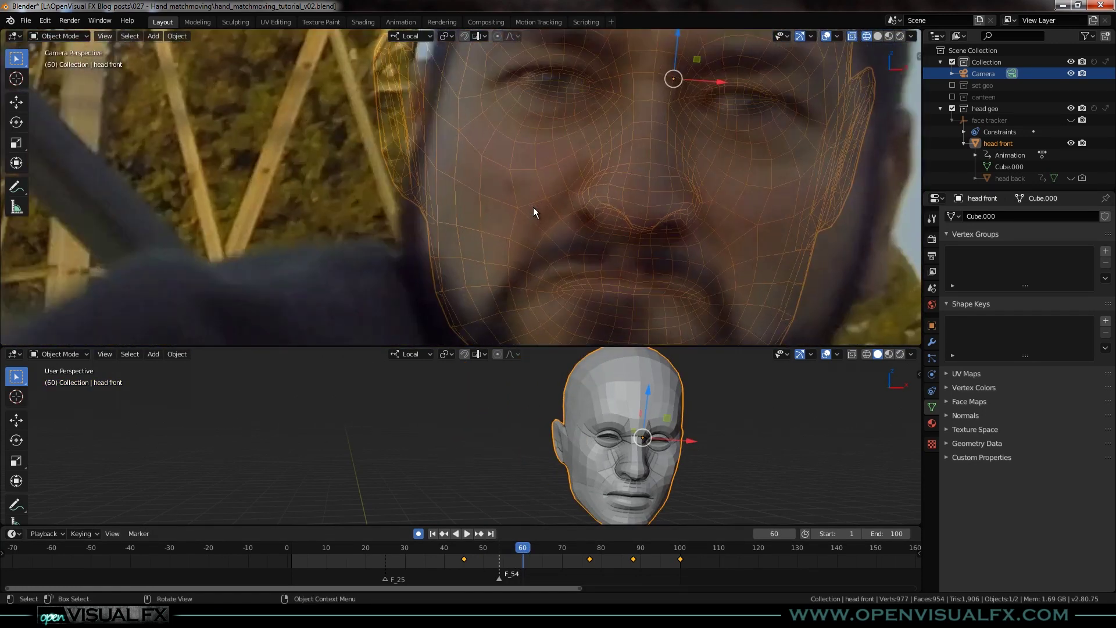
key("Right")
key("Right")
key("Right")
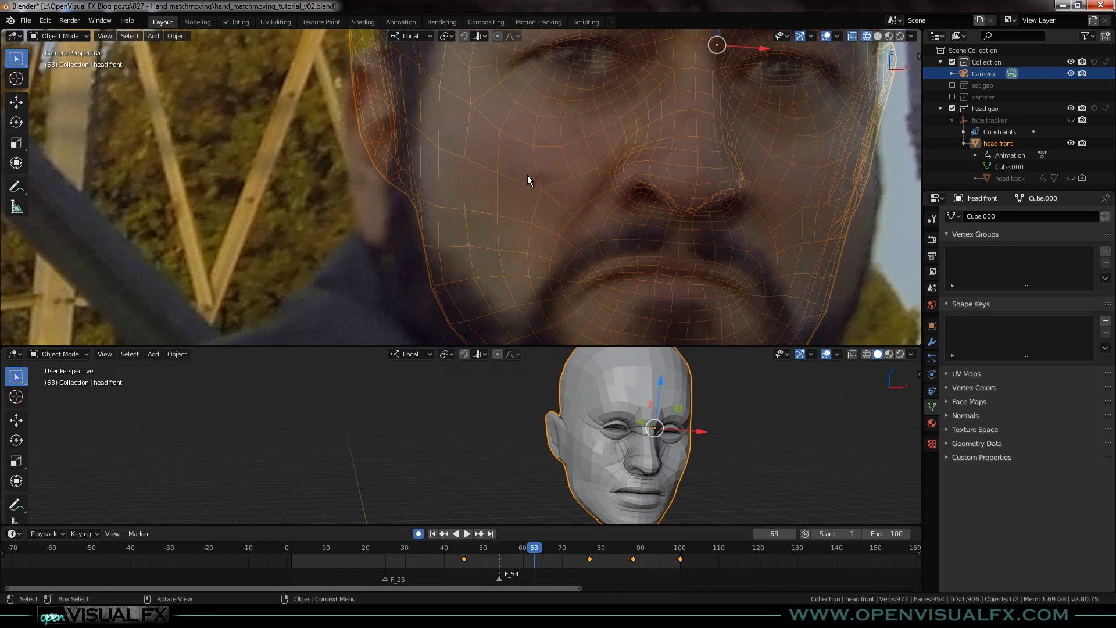
scroll(527, 176, "down", 3)
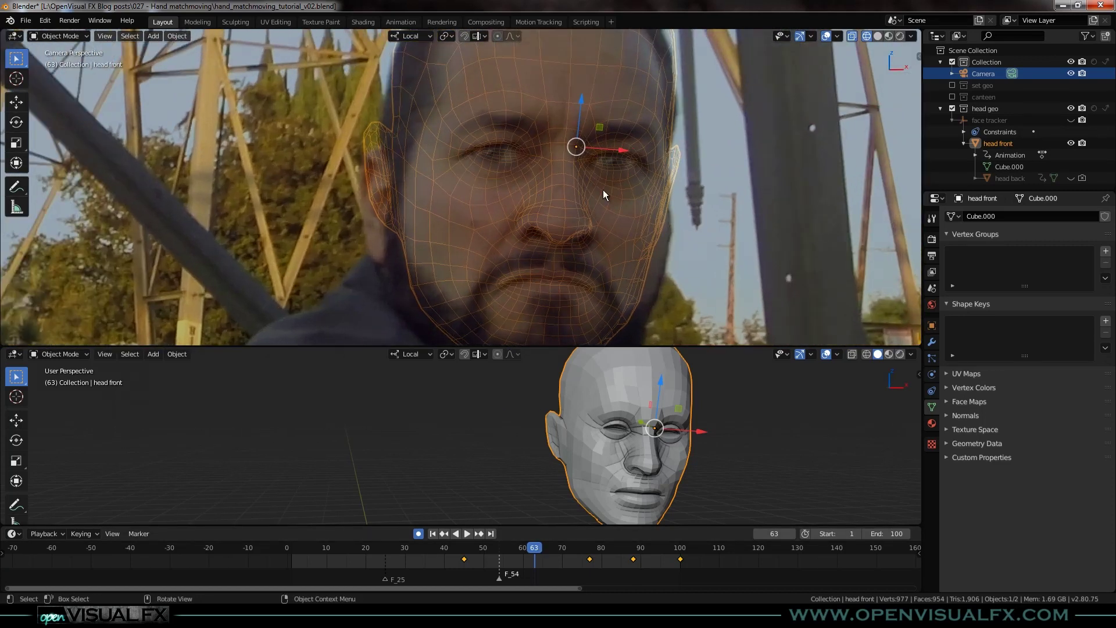
key("r")
key("x")
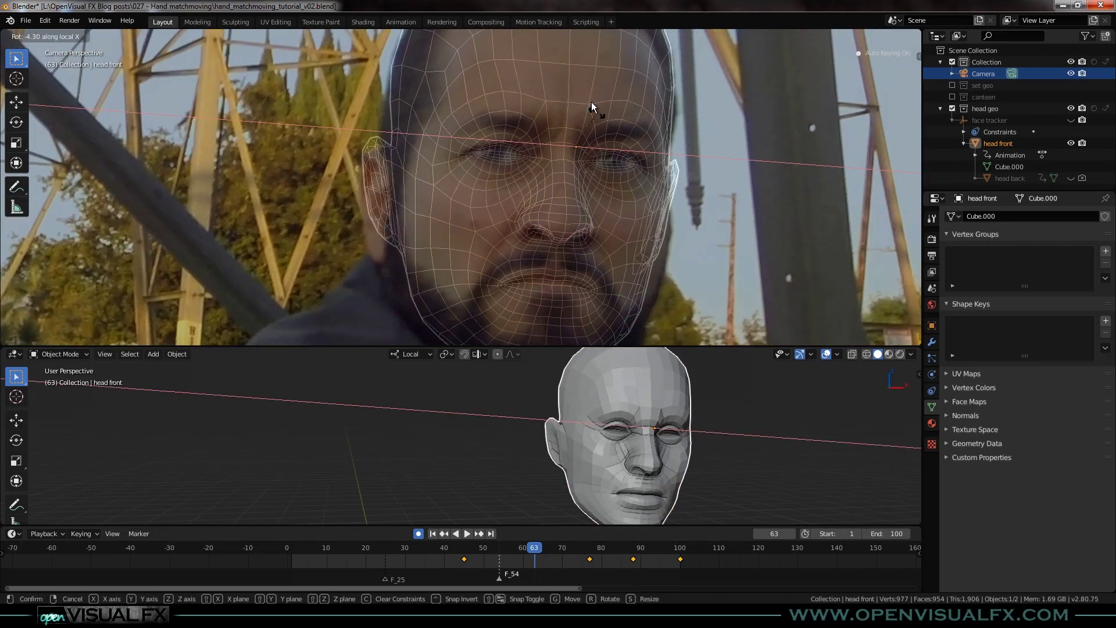
left_click(478, 111)
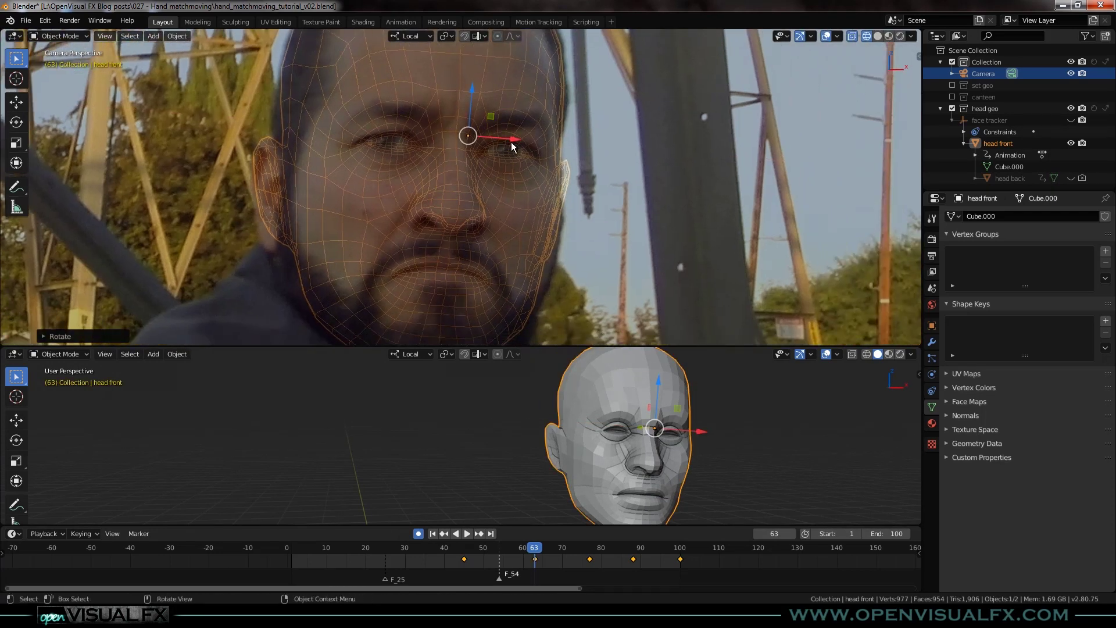
- Refine the head front mesh's rotation at frame 63 with slight turns around local Z and local X
key("r")
key("z")
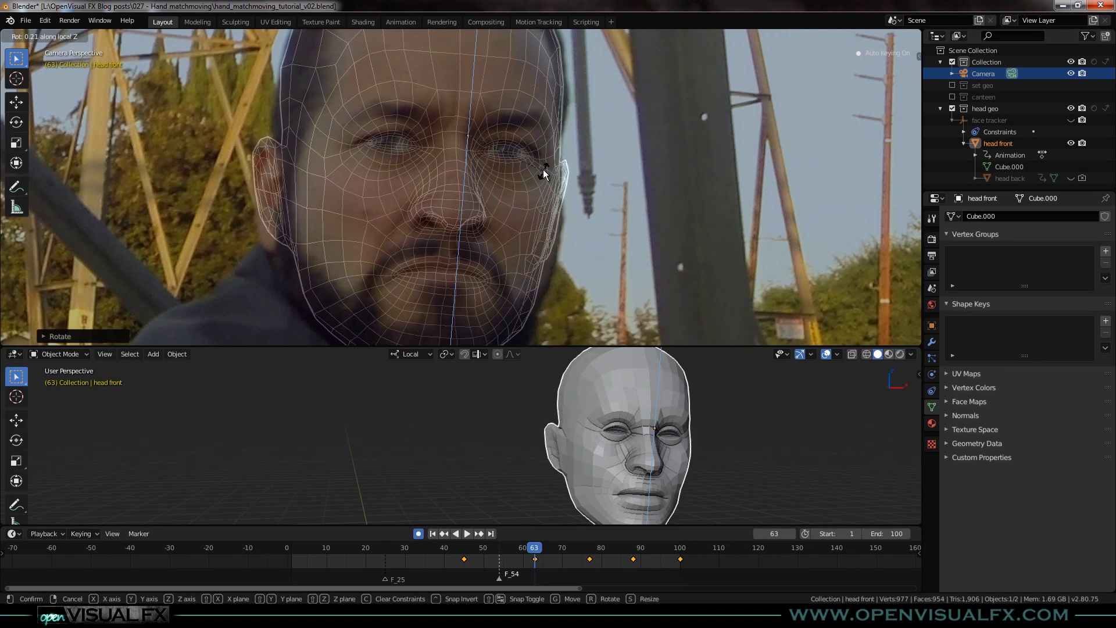
left_click(529, 163)
key("r")
key("x")
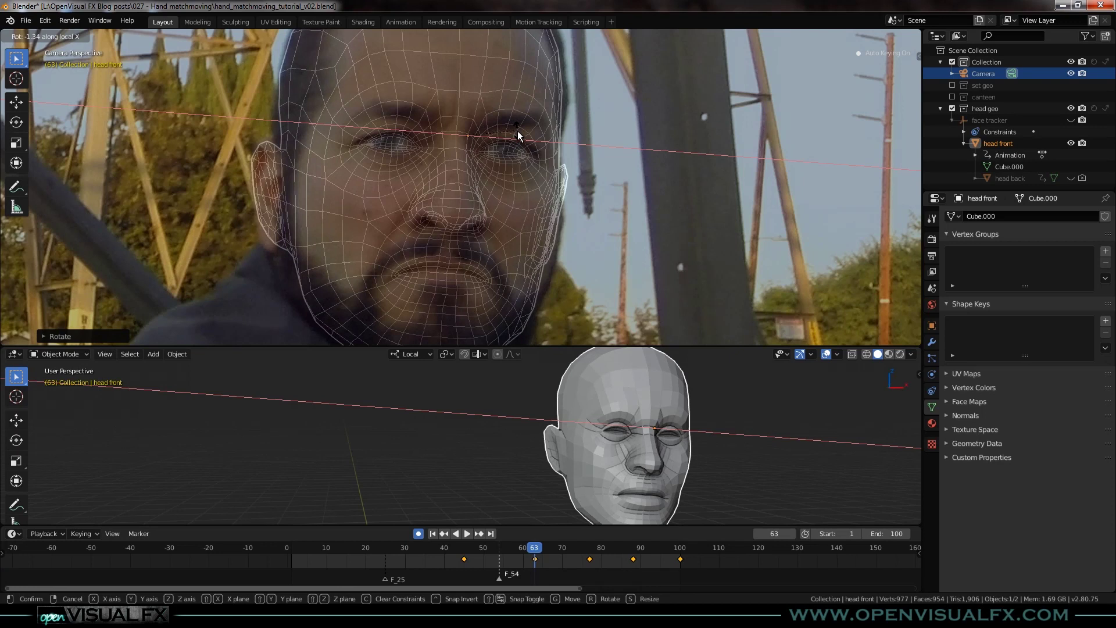
left_click(526, 150)
scroll(451, 219, "down", 5)
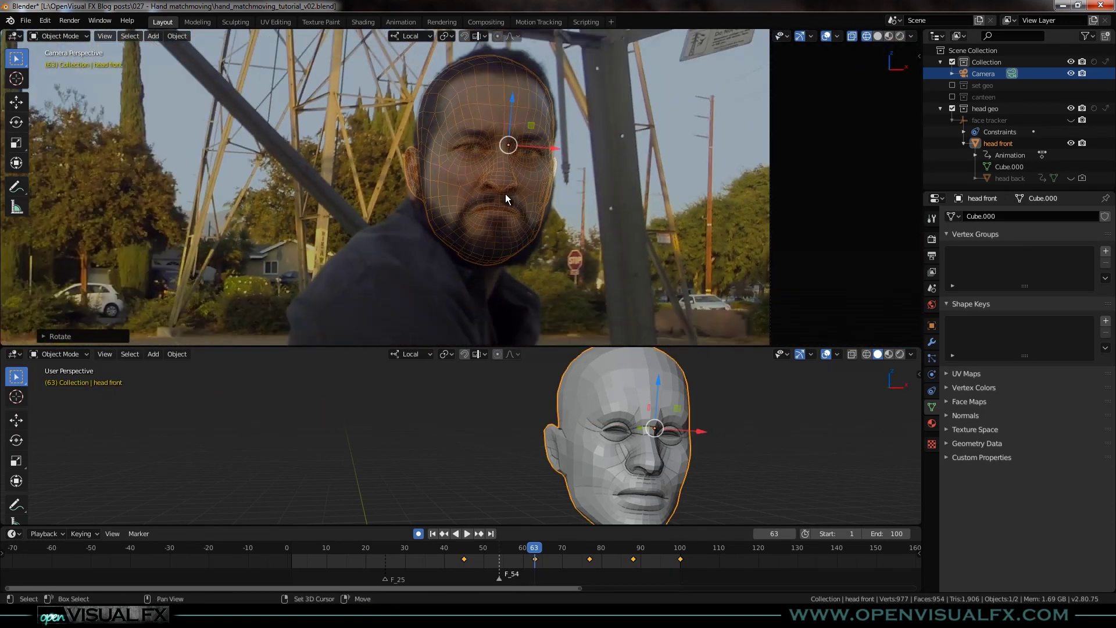
- Play back the shot between about frames 43 and 67 to check how the head mesh follows the face
left_click(503, 551)
key("space")
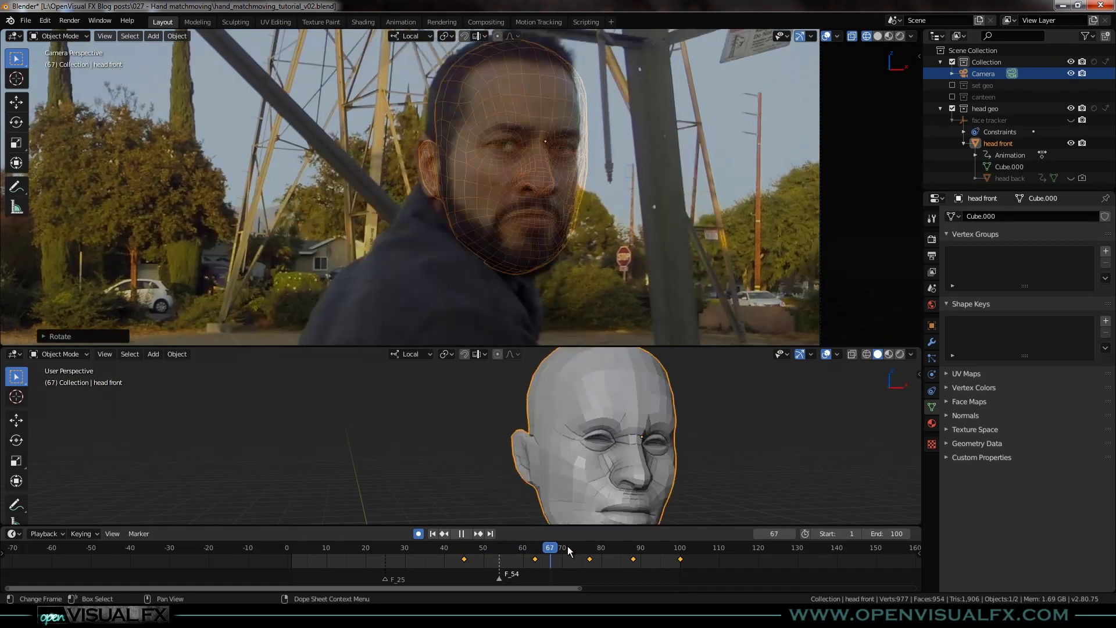
left_click_drag(542, 557, 456, 565)
key("space")
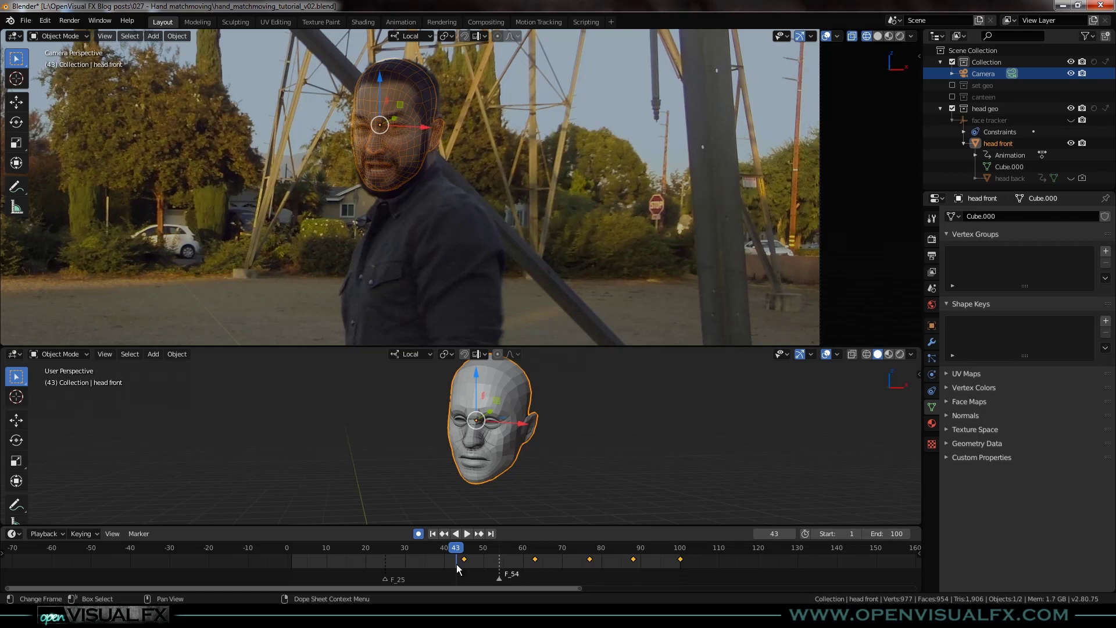
key("space")
- Go to frame 37, examine the mesh's fit on the face and save the file
left_click_drag(461, 551, 433, 558)
scroll(404, 120, "up", 5)
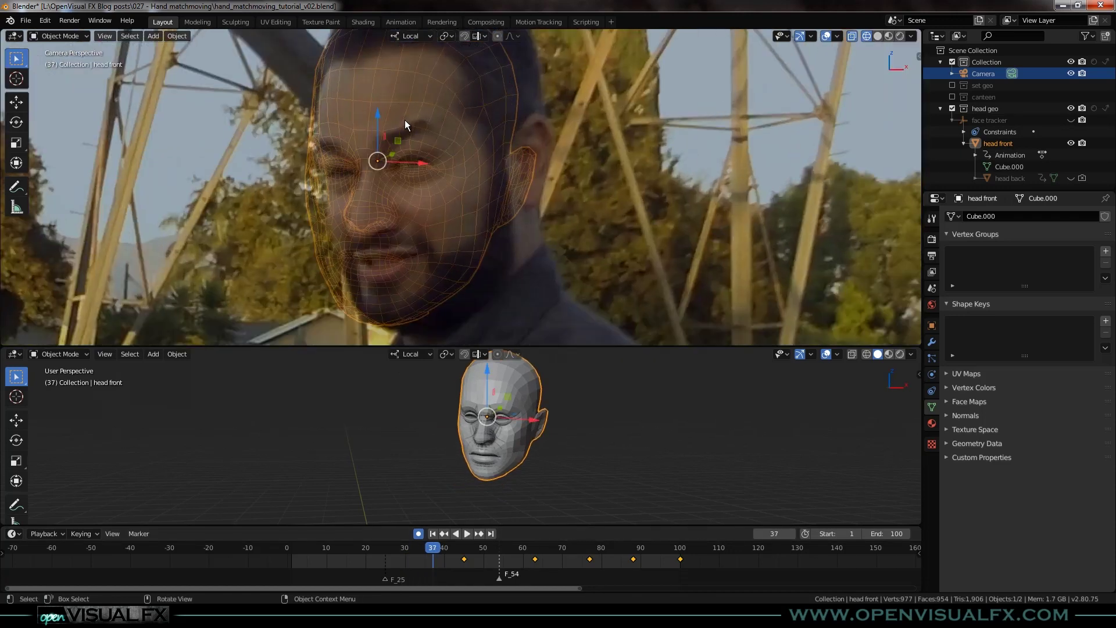
left_click_drag(434, 140, 461, 173)
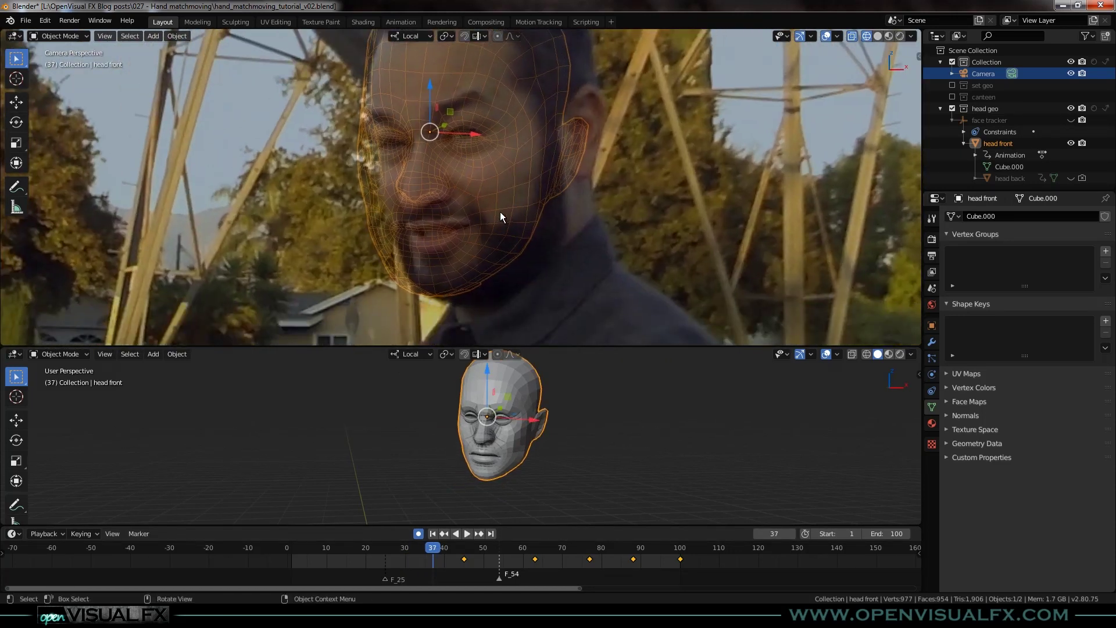
key("ctrl+s")
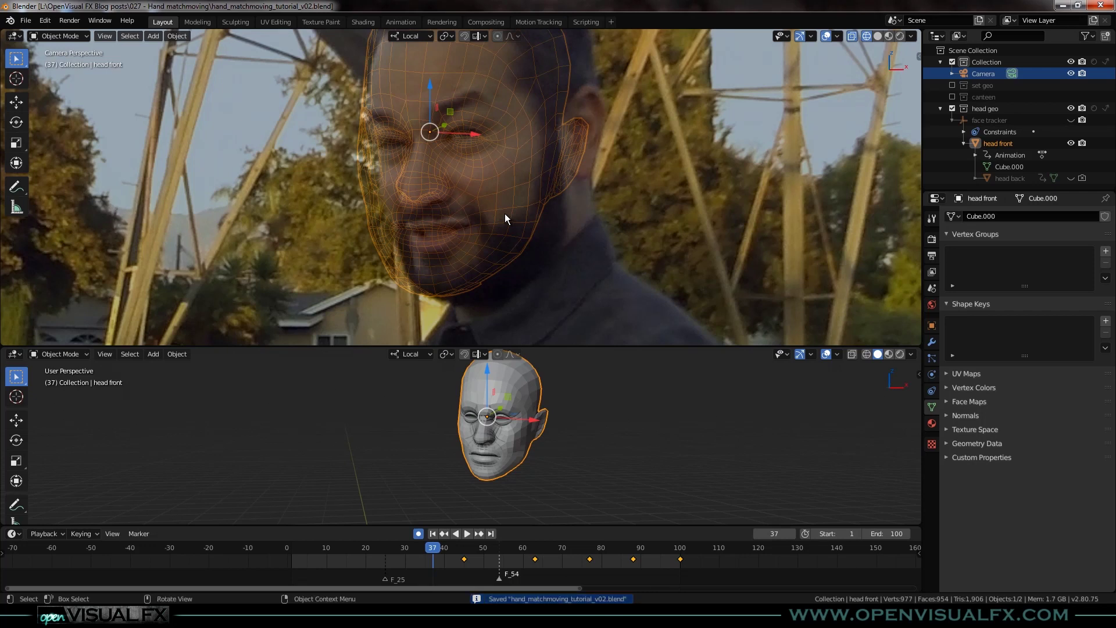